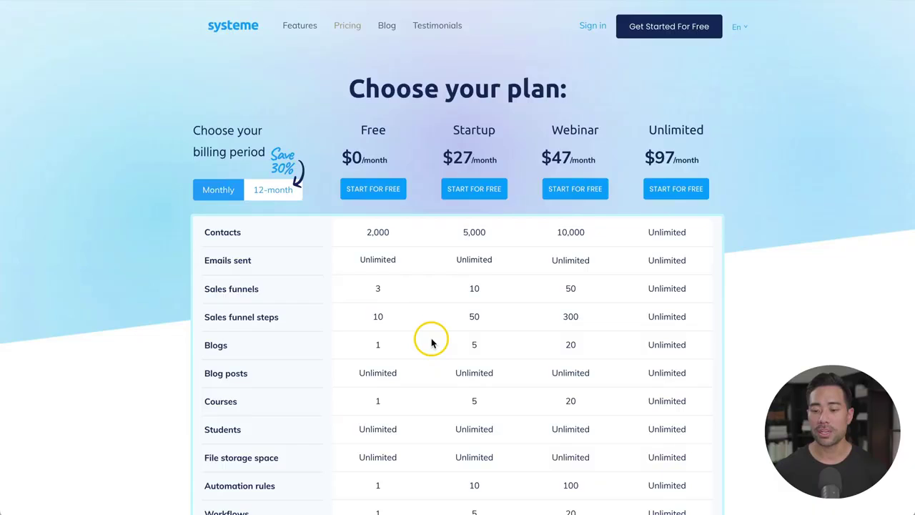
# Step: Review the monthly plan comparison, checking the Free plan's allowances for students and contacts
pyautogui.scroll(-1, 429, 337)
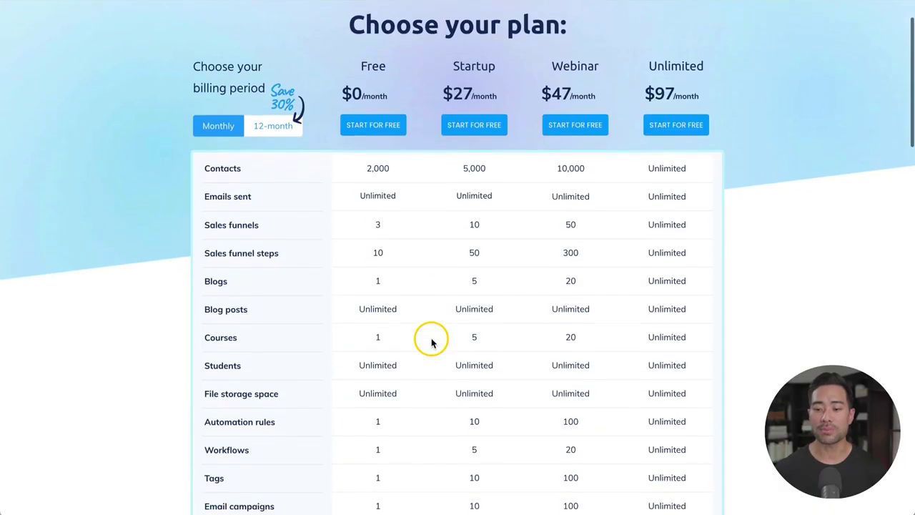
pyautogui.scroll(-1, 432, 343)
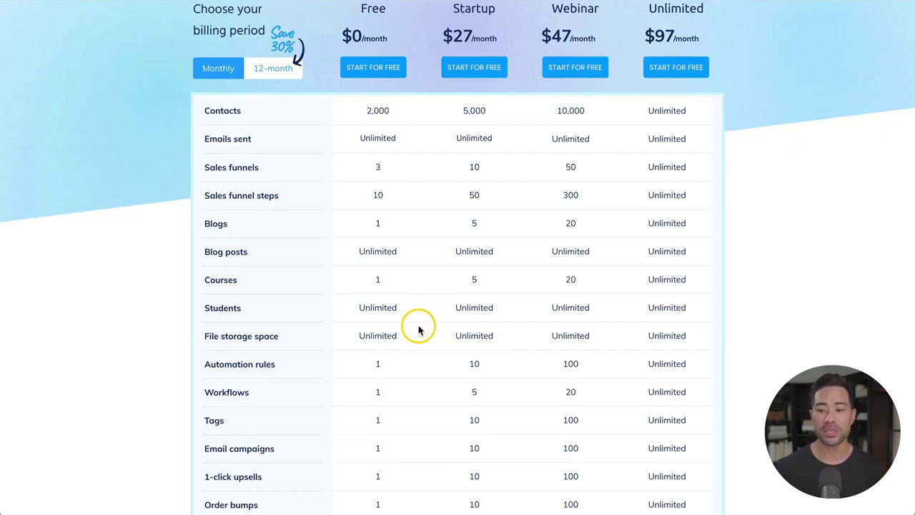
pyautogui.moveTo(421, 317); pyautogui.dragTo(349, 315)
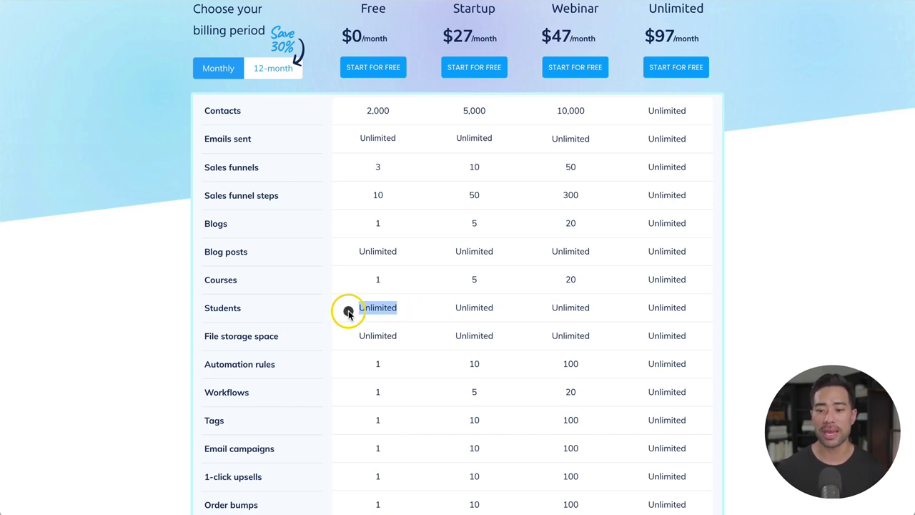
pyautogui.click(238, 309)
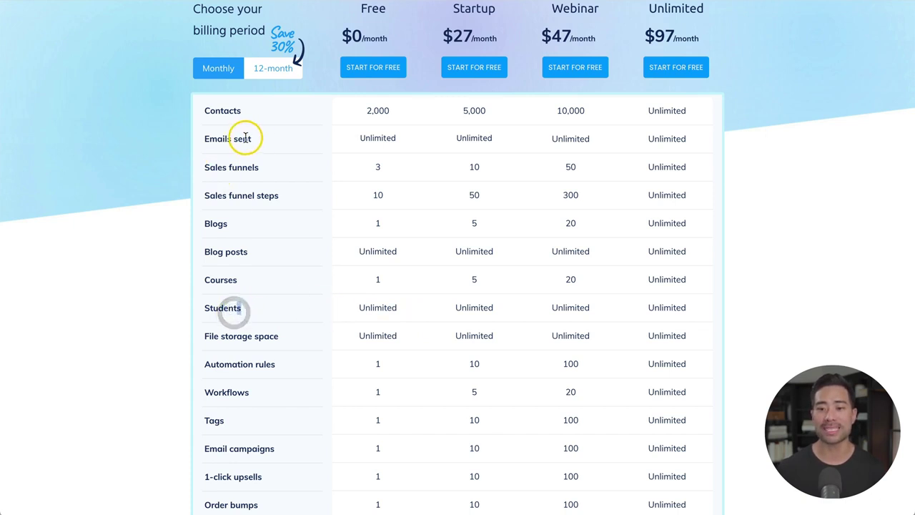
pyautogui.moveTo(241, 111); pyautogui.dragTo(220, 112)
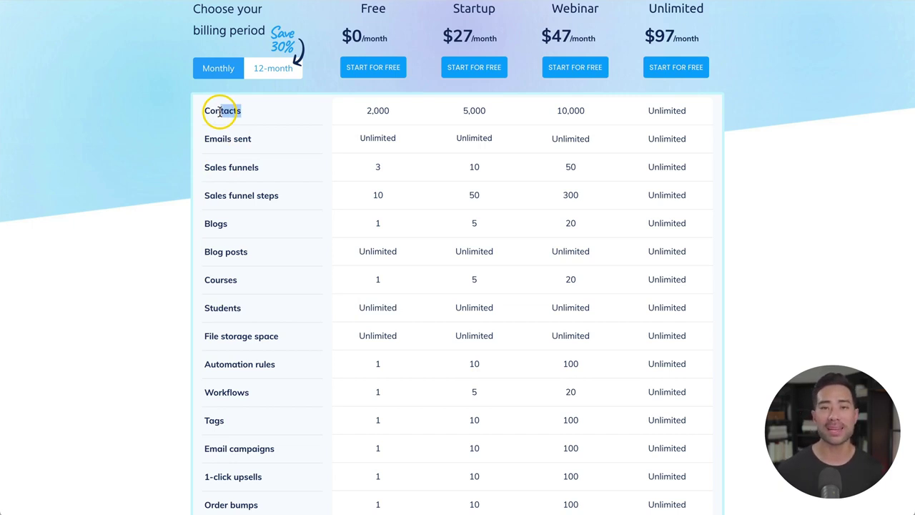
pyautogui.moveTo(394, 117); pyautogui.dragTo(317, 117)
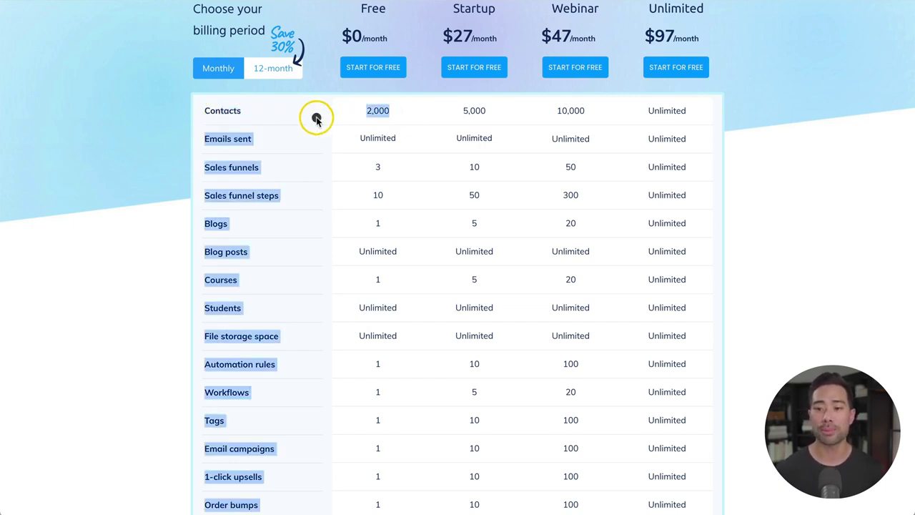
pyautogui.click(317, 117)
pyautogui.scroll(-1, 304, 368)
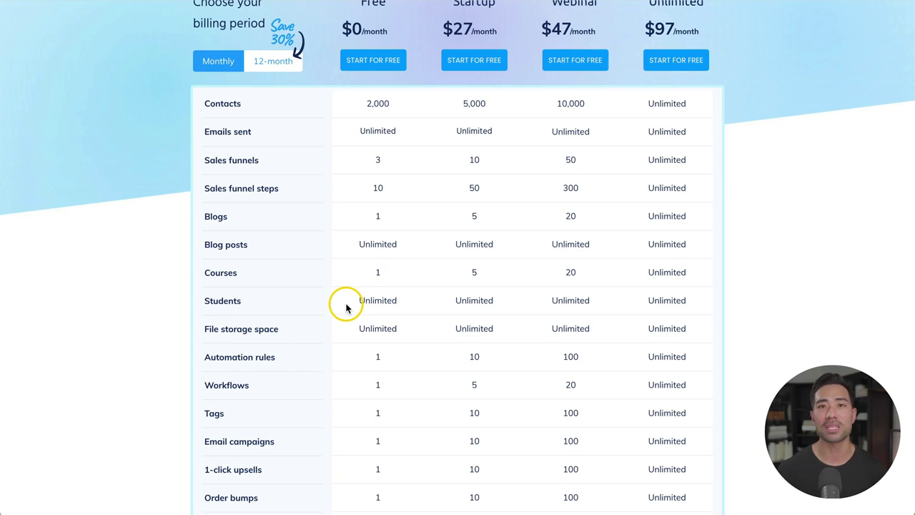
# Step: Examine the rest of the plan comparison, from file storage and automation rules to custom domains, webinars, migration and coaching
pyautogui.scroll(-1, 346, 307)
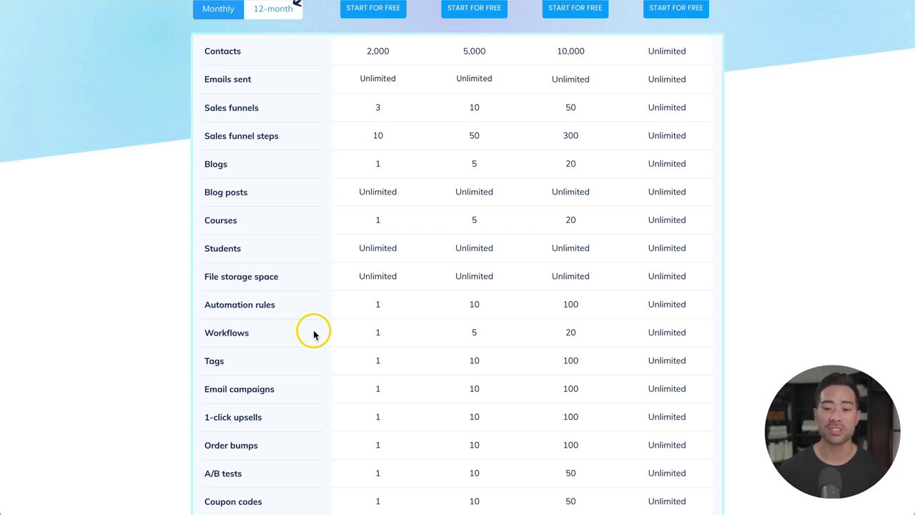
pyautogui.moveTo(354, 276); pyautogui.dragTo(419, 278)
pyautogui.scroll(-1, 411, 289)
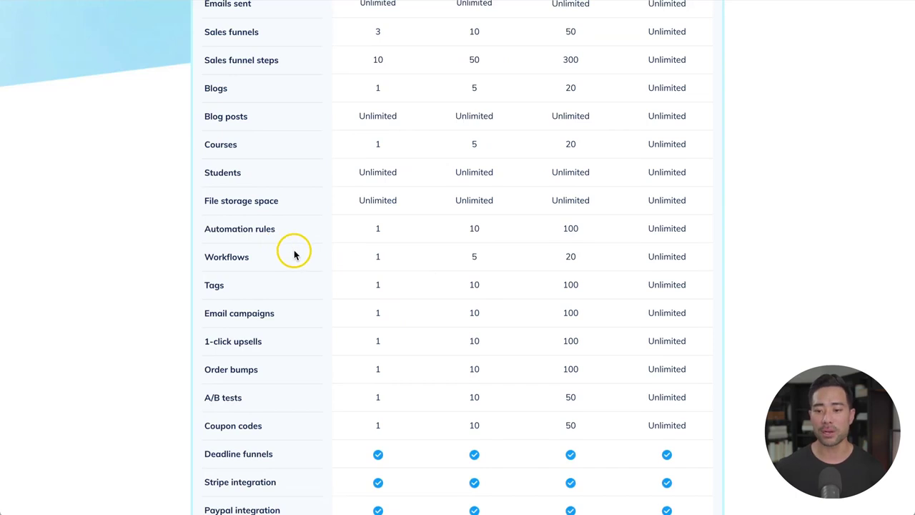
pyautogui.scroll(-1, 294, 252)
pyautogui.scroll(-3, 262, 243)
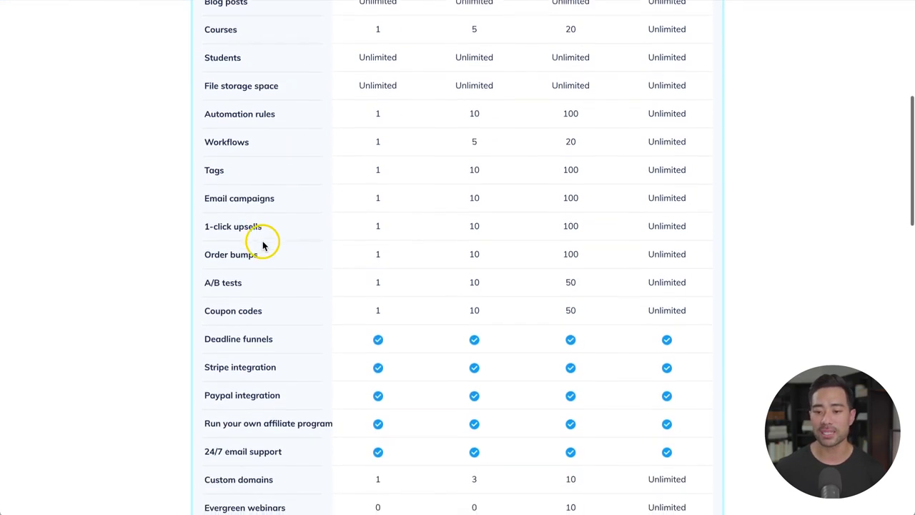
pyautogui.scroll(-1, 262, 243)
pyautogui.scroll(-2, 239, 228)
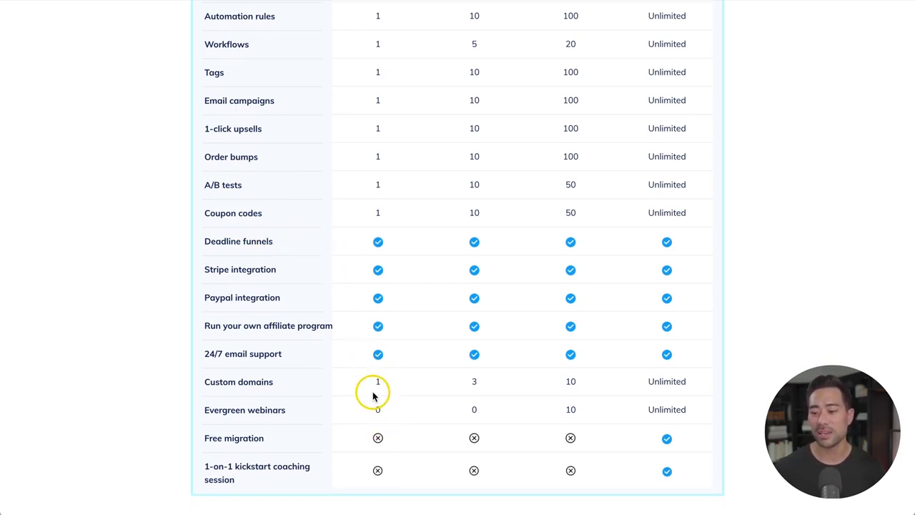
pyautogui.scroll(-3, 393, 394)
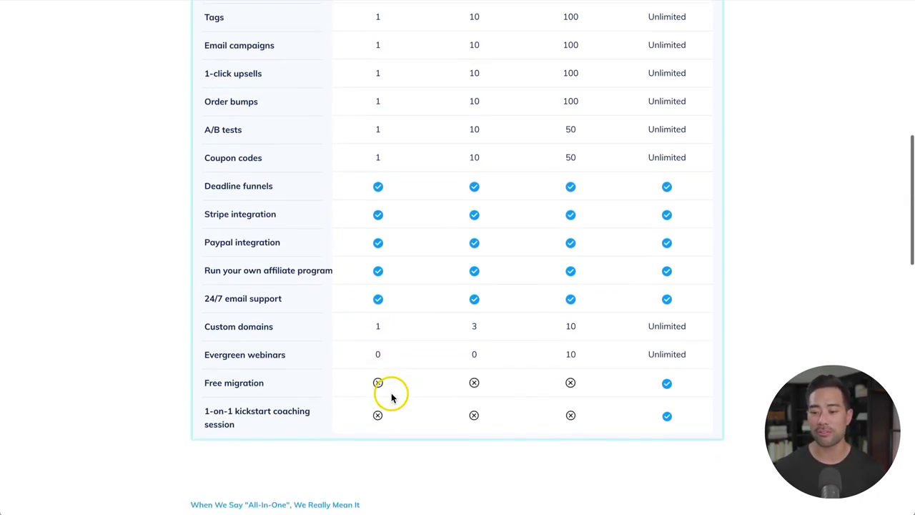
pyautogui.scroll(8, 571, 343)
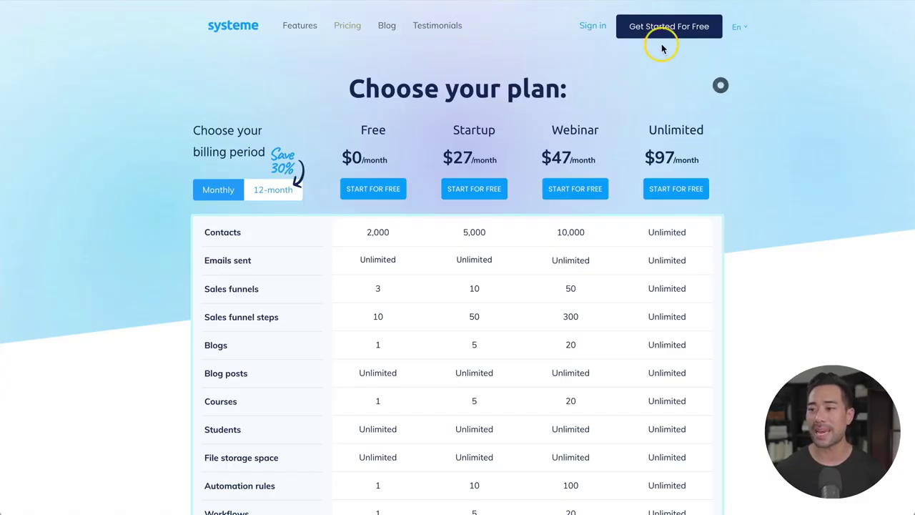
# Step: View the free account sign-up form and close it, and check the Startup plan's contact allowance
pyautogui.click(666, 34)
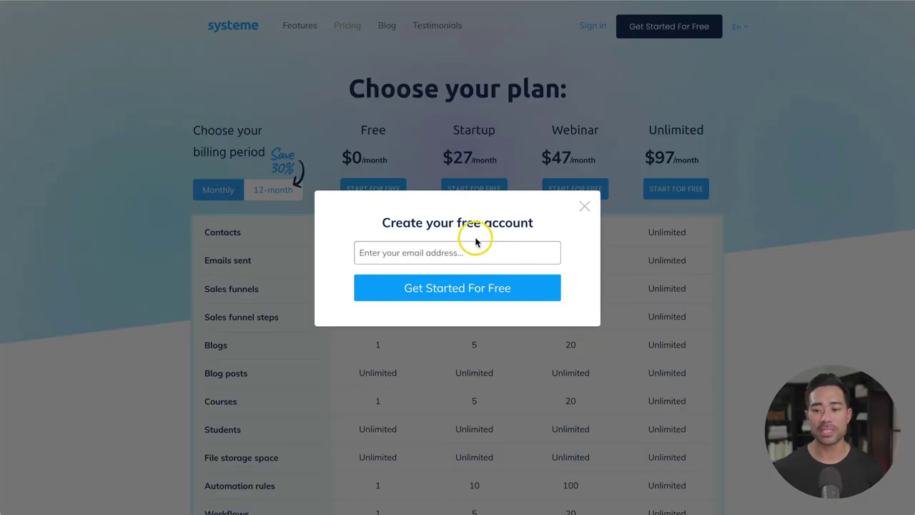
pyautogui.click(585, 208)
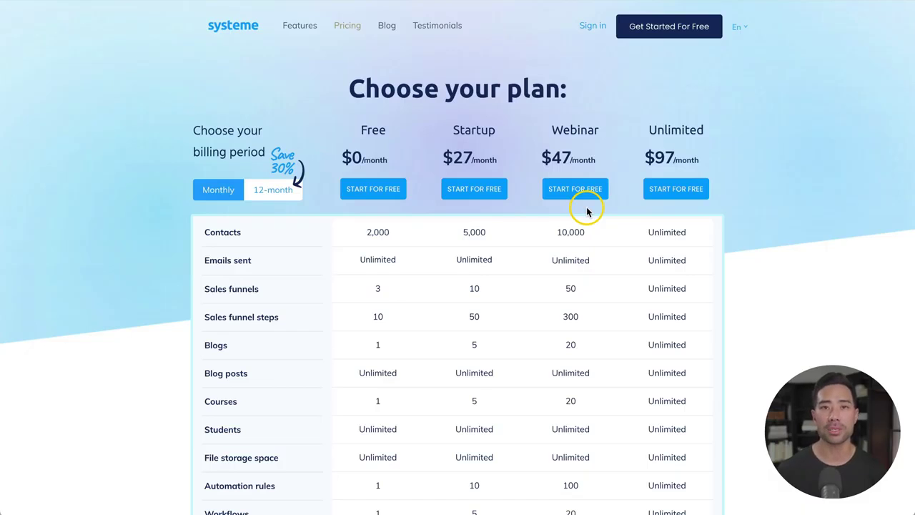
pyautogui.moveTo(490, 240); pyautogui.dragTo(448, 237)
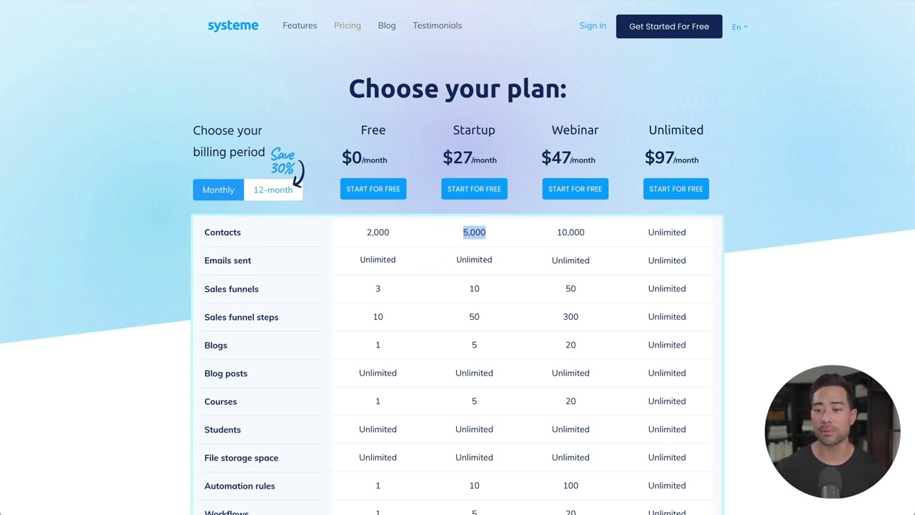
pyautogui.click(208, 198)
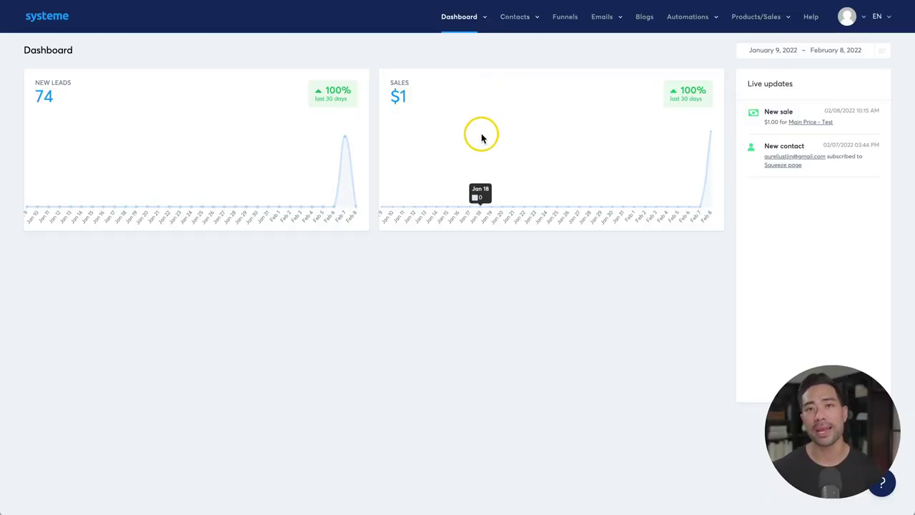
# Step: View the date range calendar for the main dashboard's lead and sales statistics without changing the dates
pyautogui.click(403, 286)
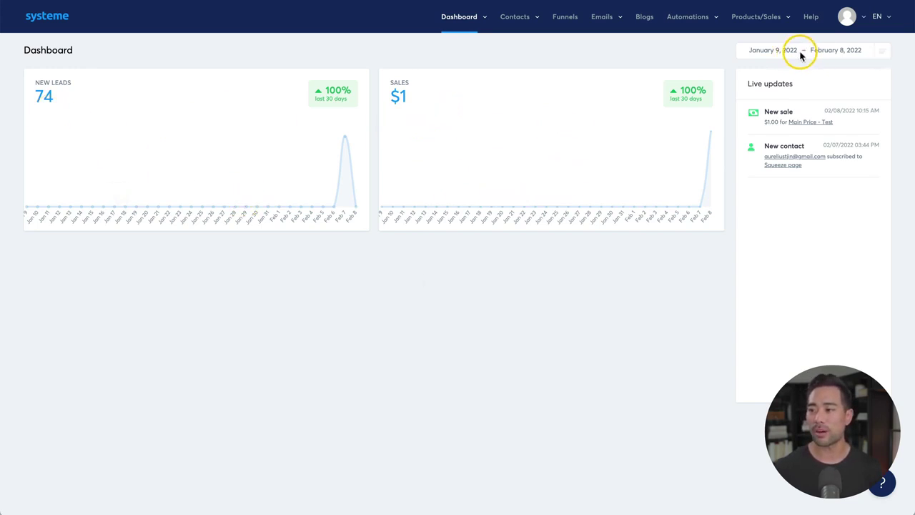
pyautogui.click(832, 54)
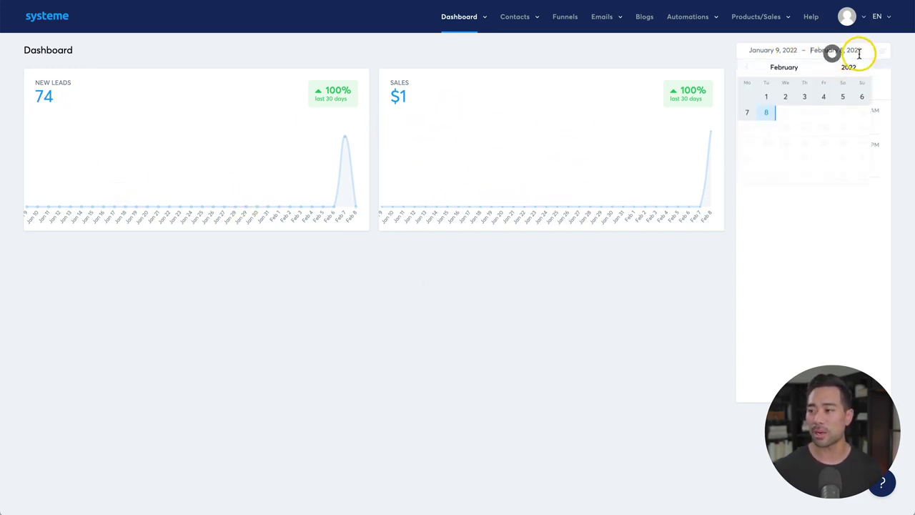
pyautogui.click(910, 178)
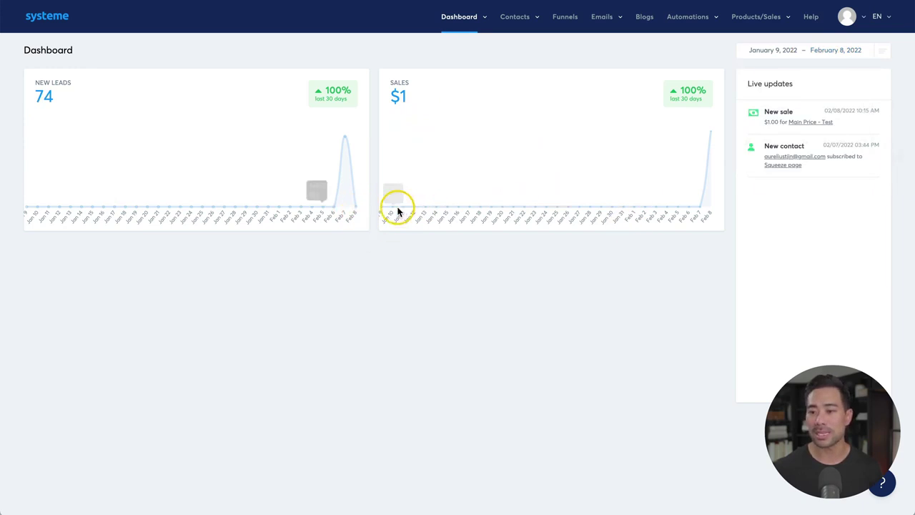
pyautogui.click(780, 166)
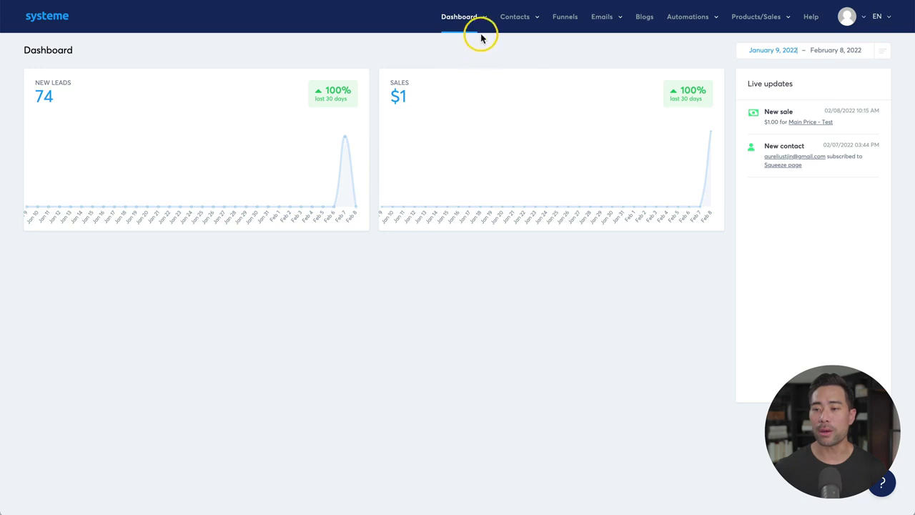
# Step: Open the Marketplace and look over the listed affiliate offers and their categories
pyautogui.moveTo(487, 16)
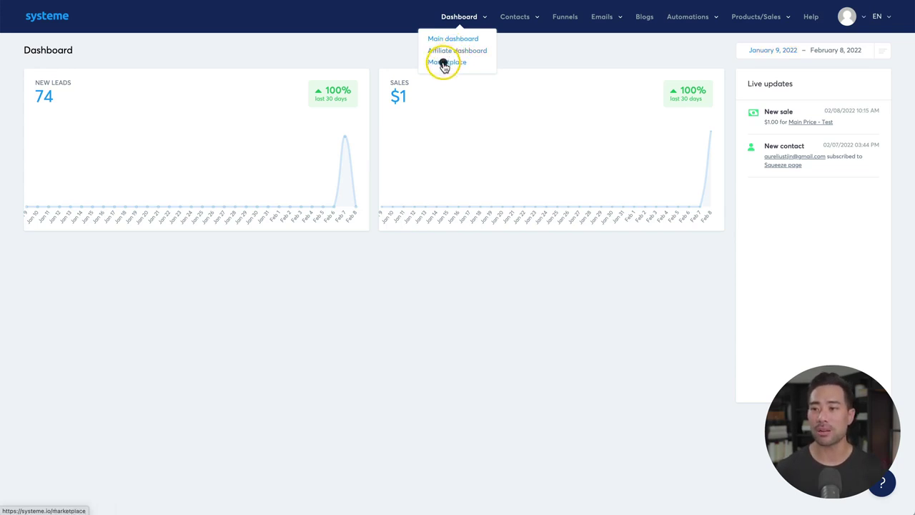
pyautogui.click(444, 63)
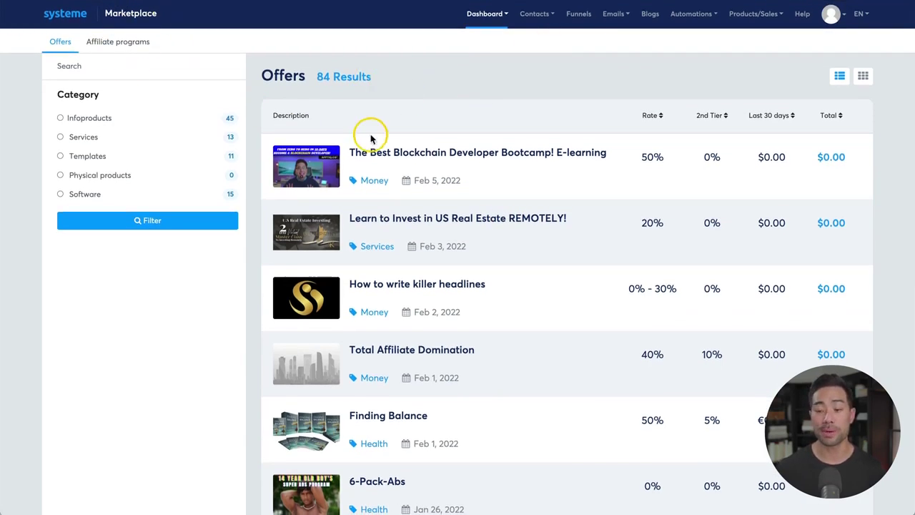
pyautogui.click(165, 315)
pyautogui.click(164, 304)
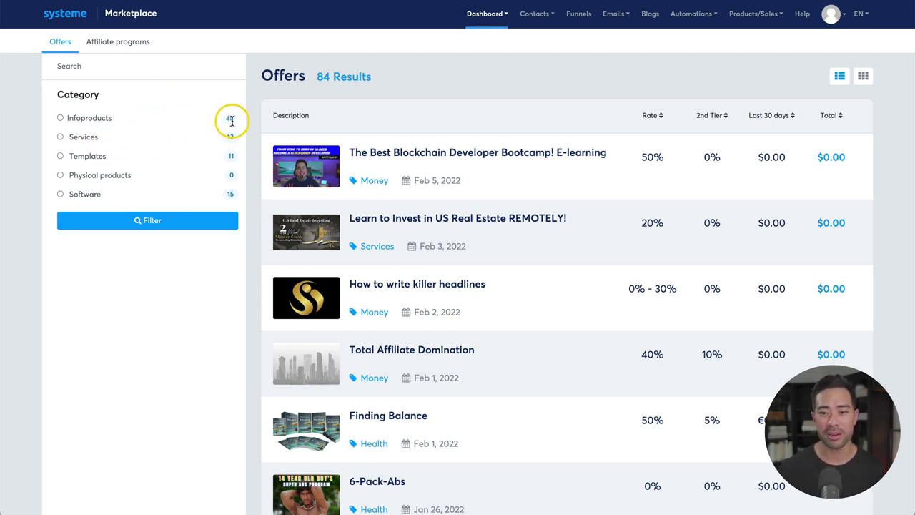
# Step: Open the Affiliate dashboard, view the stats by vendor and return to the total stats
pyautogui.click(505, 51)
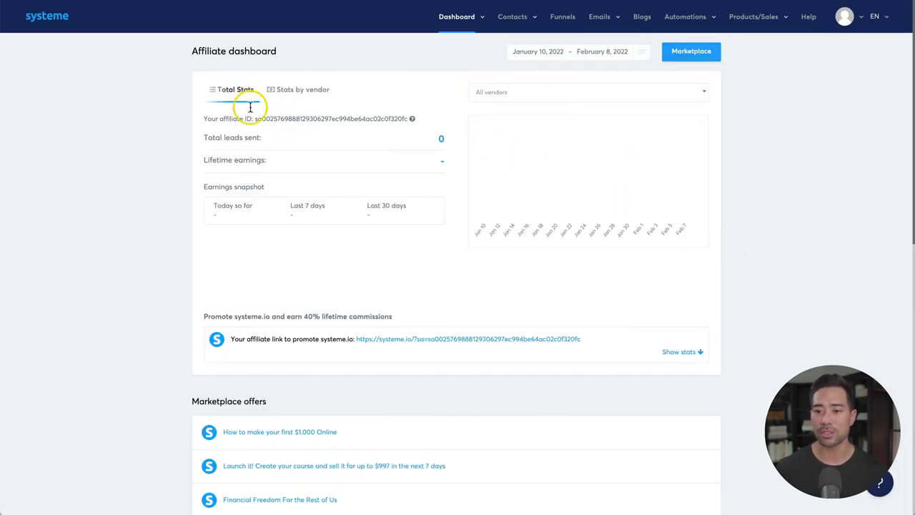
pyautogui.click(299, 90)
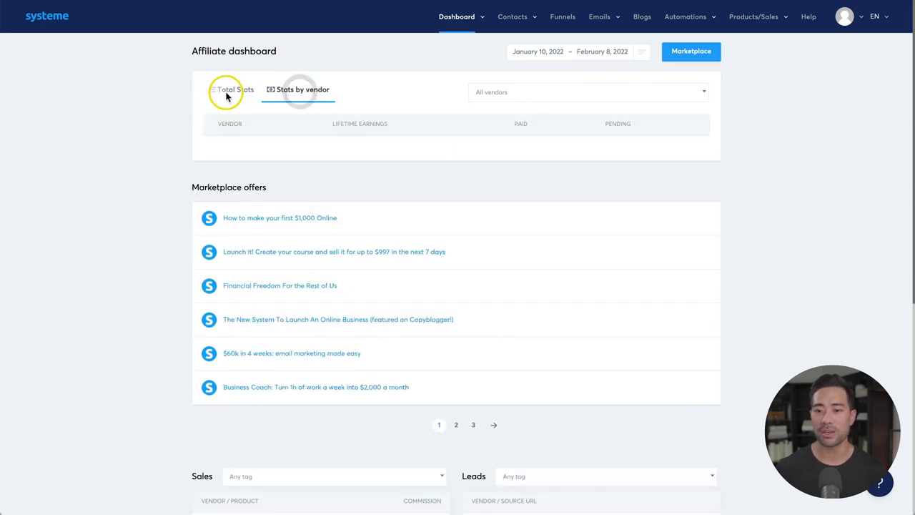
pyautogui.click(226, 93)
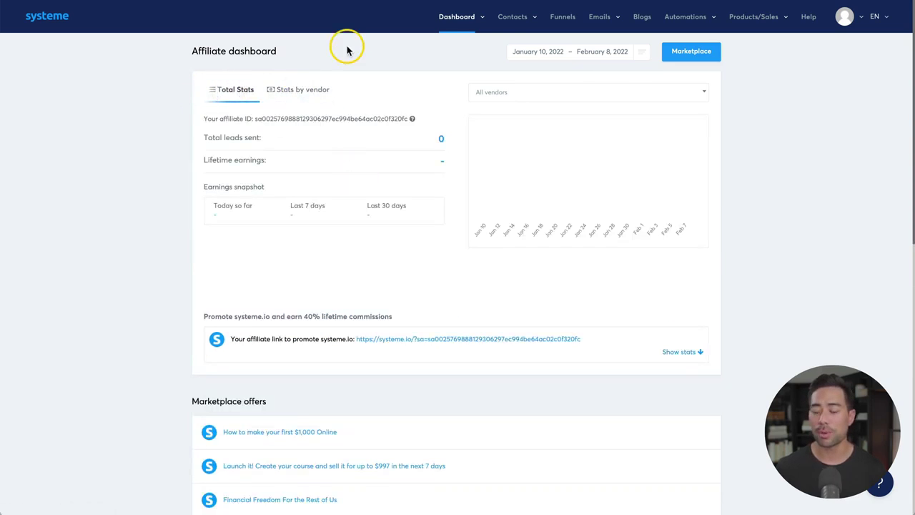
# Step: Open the contacts list and look through the available contact filters
pyautogui.moveTo(509, 19)
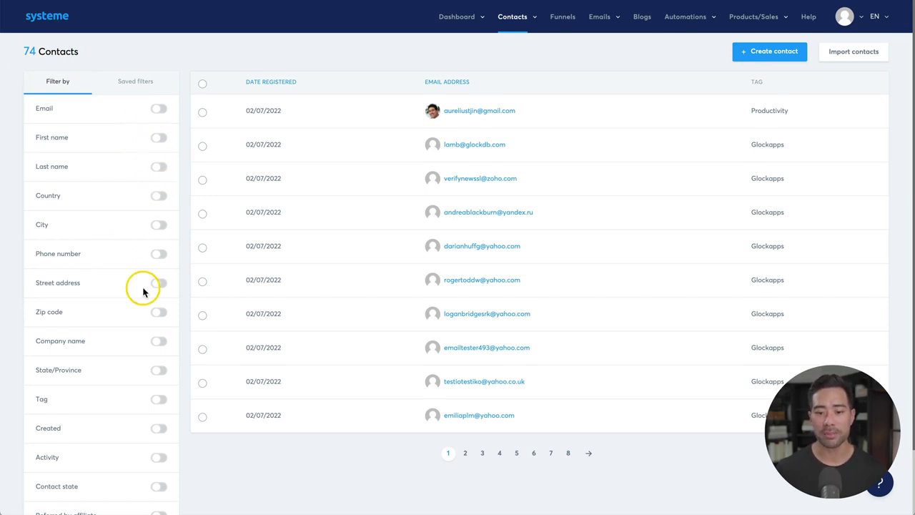
pyautogui.scroll(-2, 143, 291)
pyautogui.scroll(2, 143, 291)
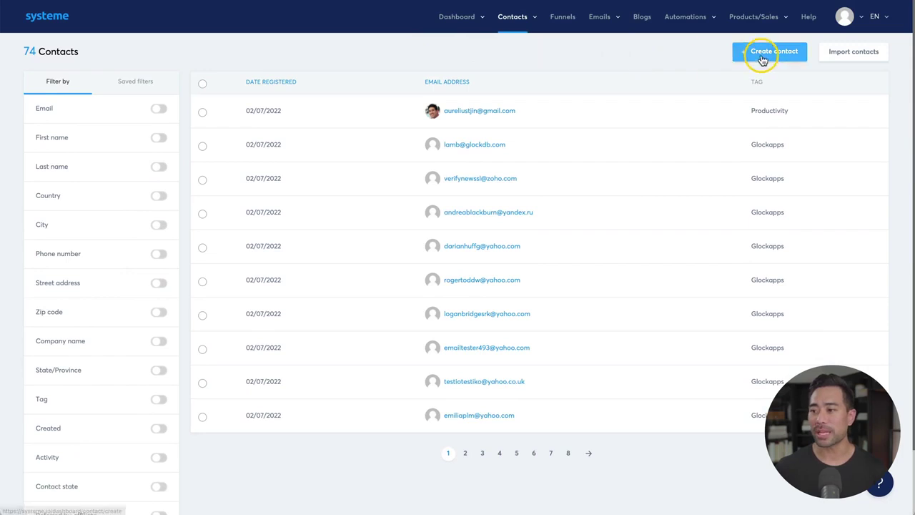
# Step: Open a new contact form and try out the Newsletter and Podcasting tags
pyautogui.click(755, 56)
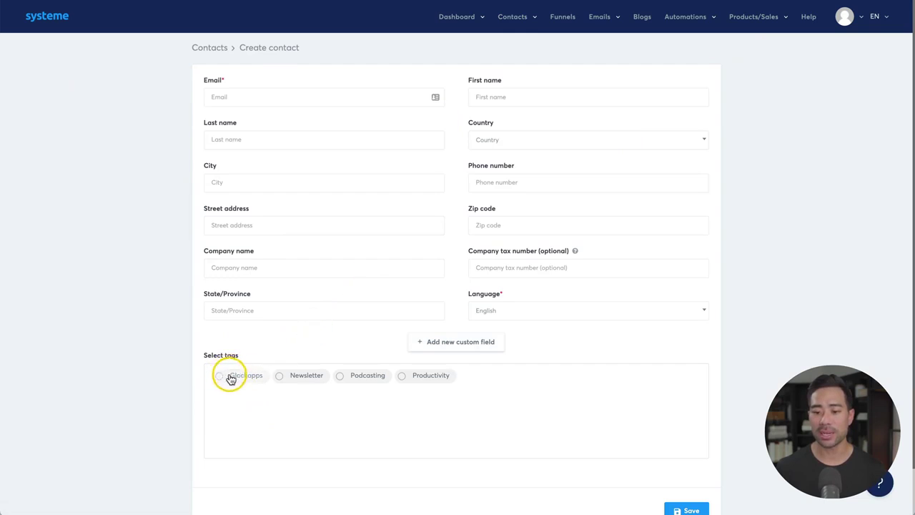
pyautogui.click(300, 376)
pyautogui.click(363, 379)
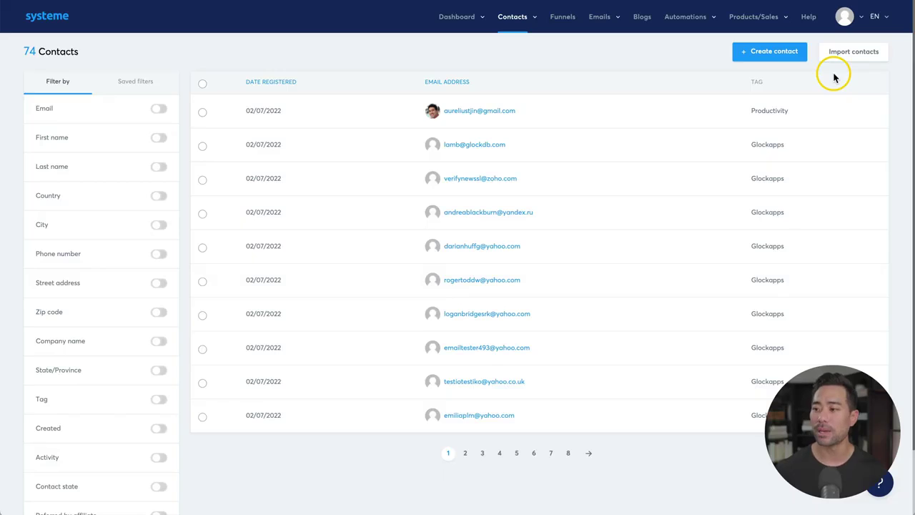
# Step: Check the contact import option, and open the contact tagged Productivity to review its details and tags
pyautogui.click(846, 56)
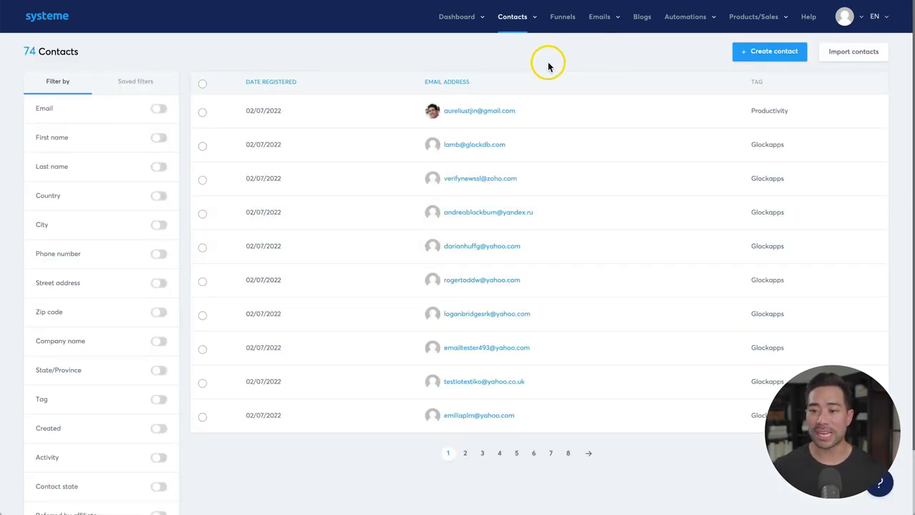
pyautogui.click(483, 113)
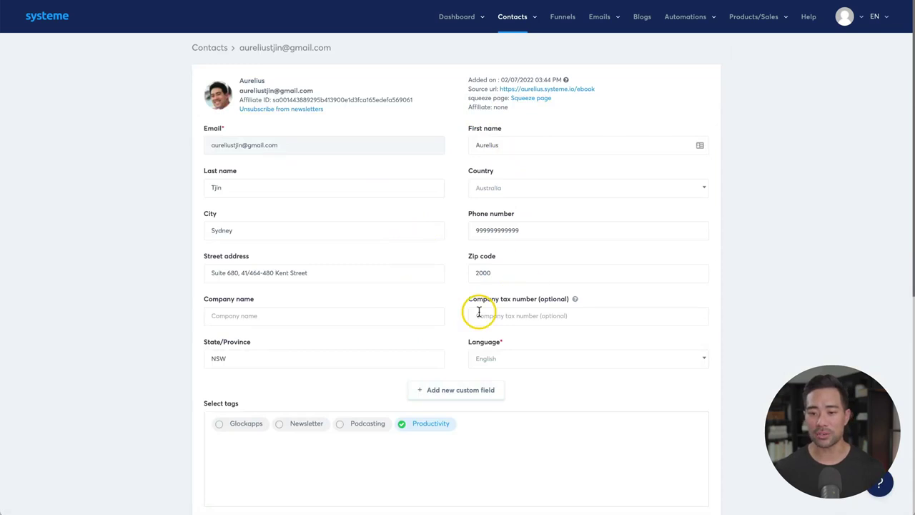
pyautogui.scroll(-2, 478, 310)
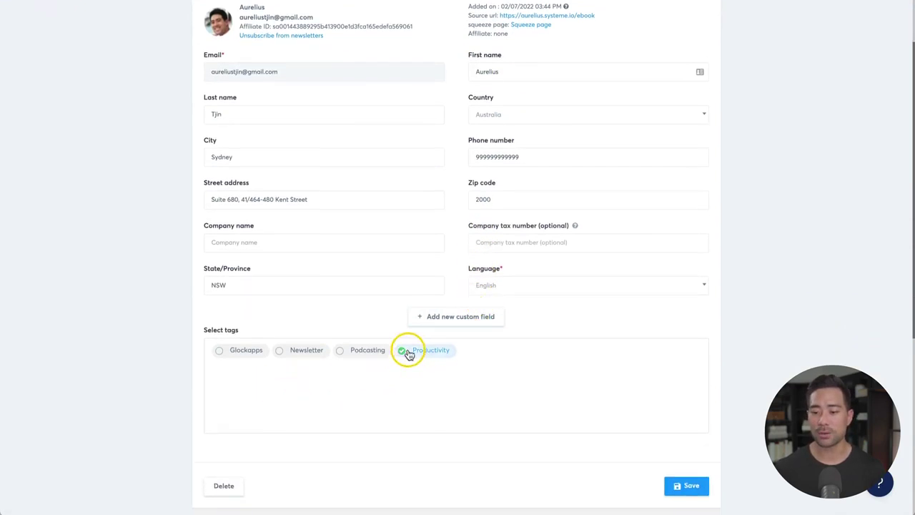
pyautogui.scroll(2, 531, 49)
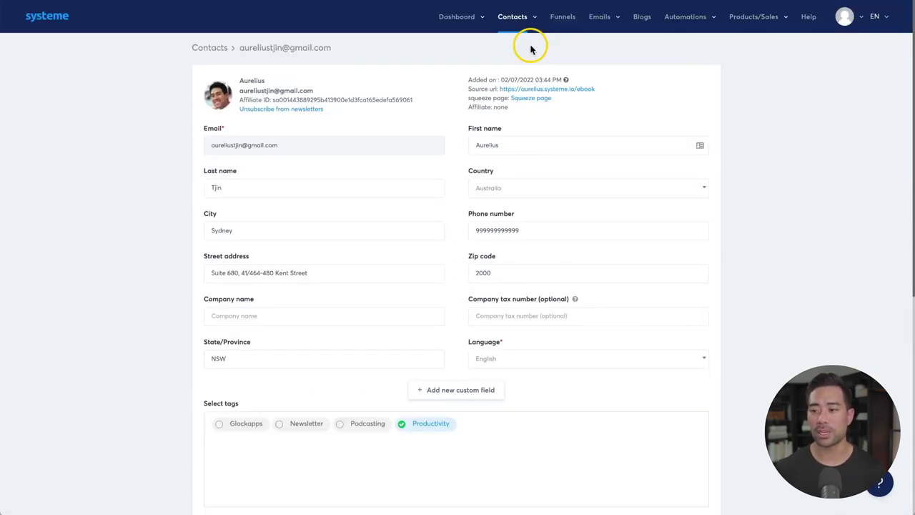
# Step: Open the contact tags list, then view the newsletters list and the other email sections available
pyautogui.moveTo(477, 88); pyautogui.dragTo(496, 100)
pyautogui.click(519, 23)
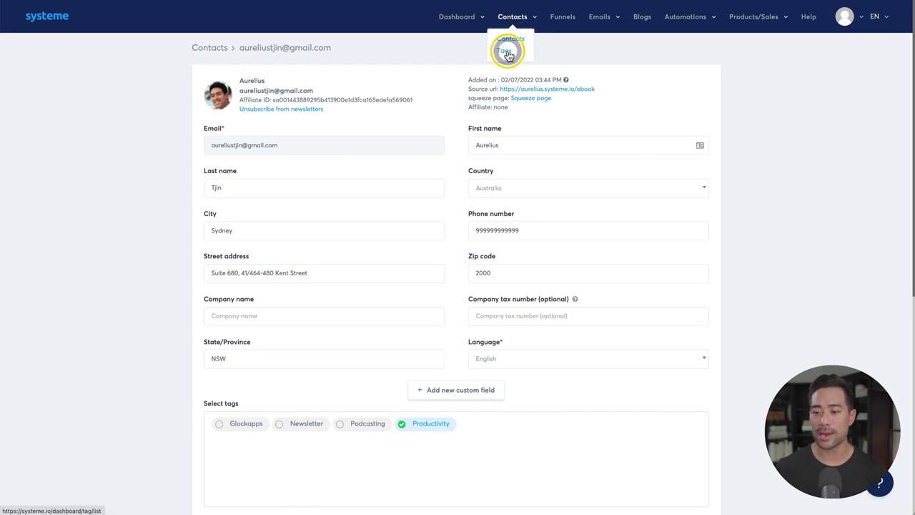
pyautogui.click(506, 50)
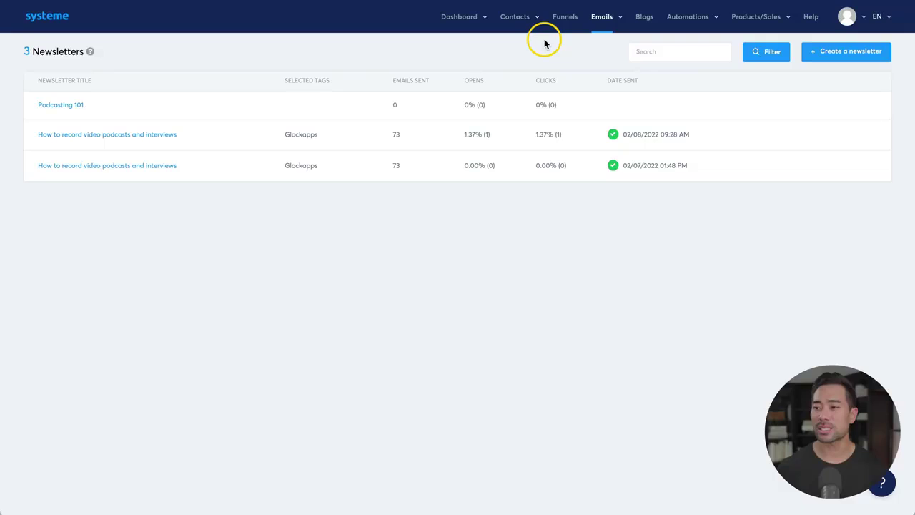
pyautogui.moveTo(603, 17)
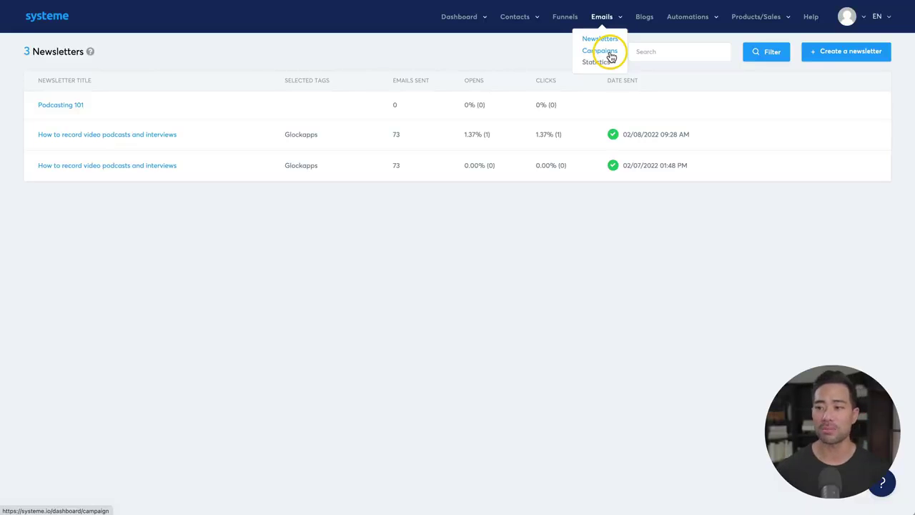
pyautogui.click(532, 213)
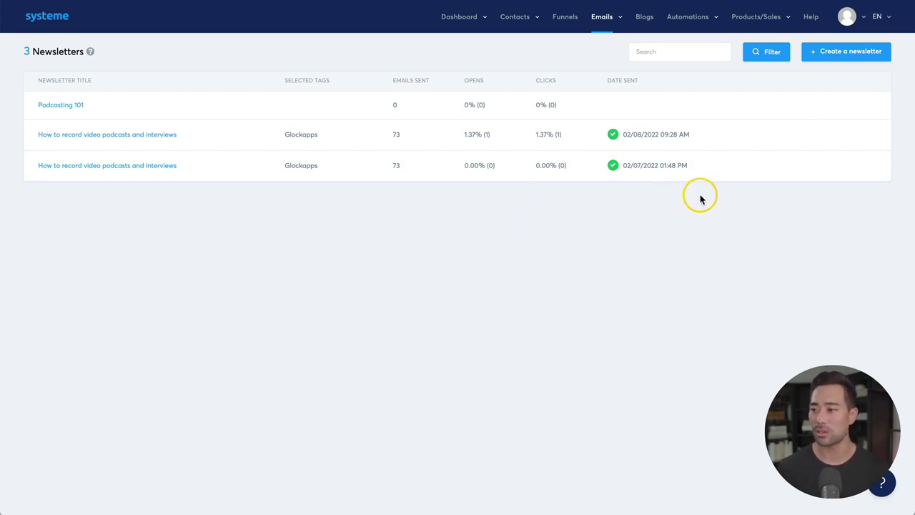
# Step: Create a newsletter with the subject "How to record video podcasts and interviews" using the visual editor and the Product Funnel template
pyautogui.click(833, 59)
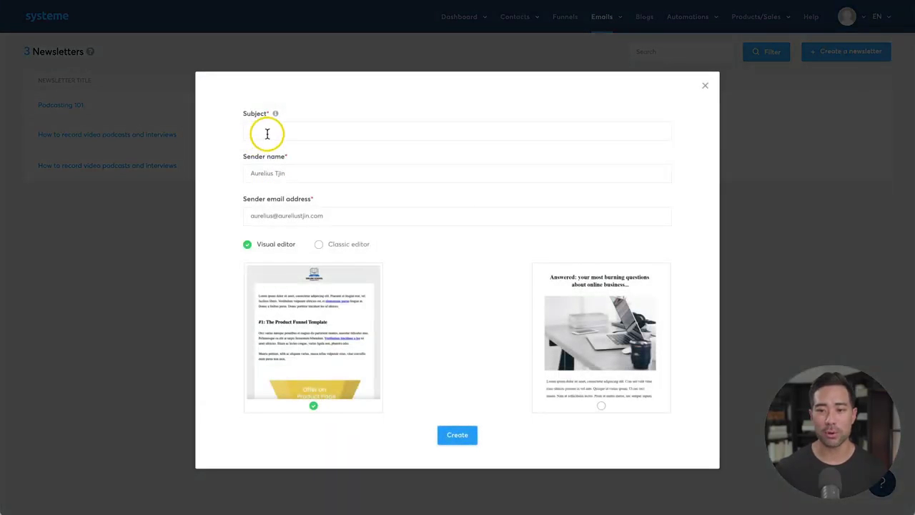
pyautogui.click(266, 126)
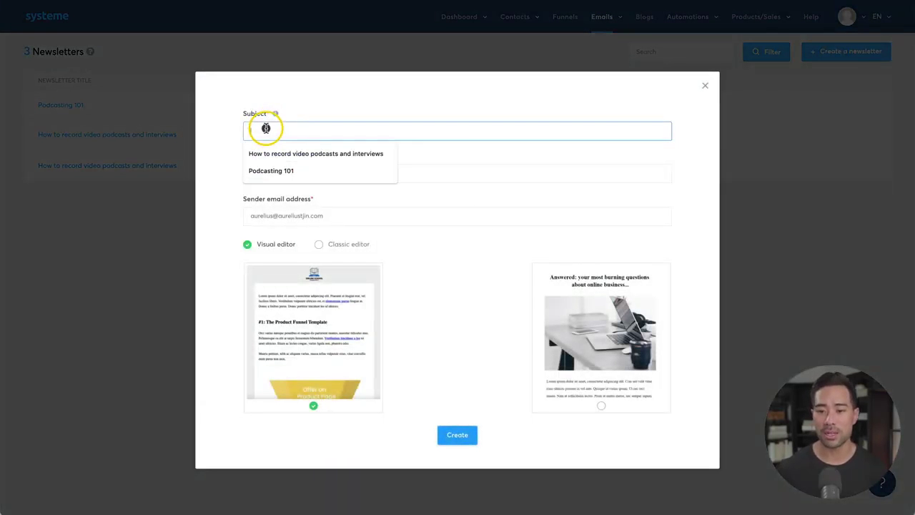
pyautogui.click(266, 150)
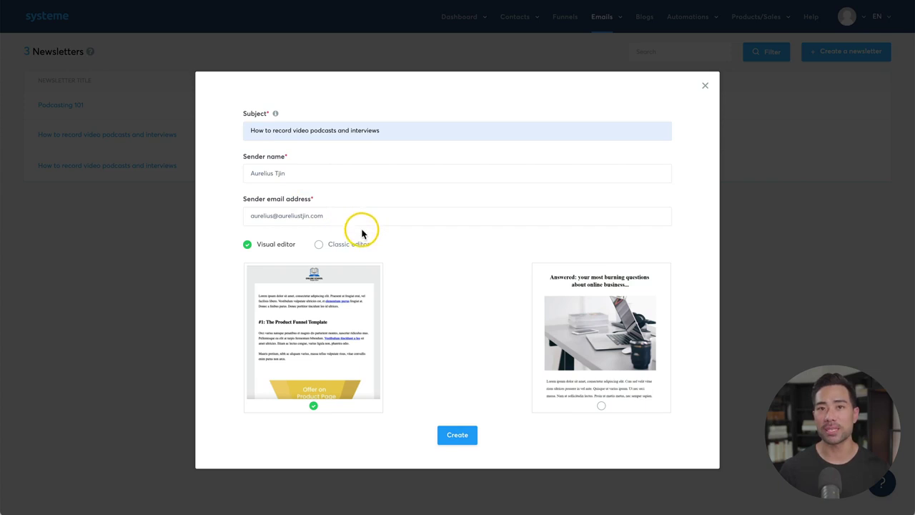
pyautogui.click(247, 244)
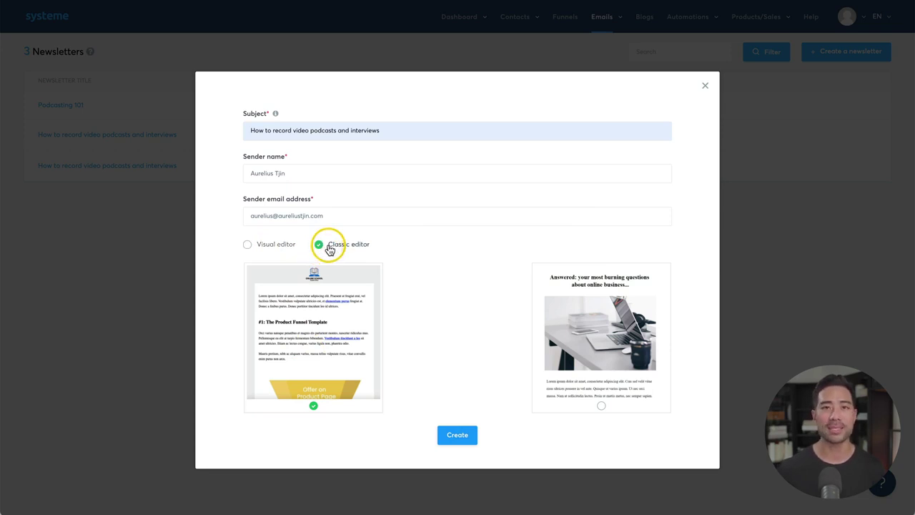
pyautogui.click(457, 436)
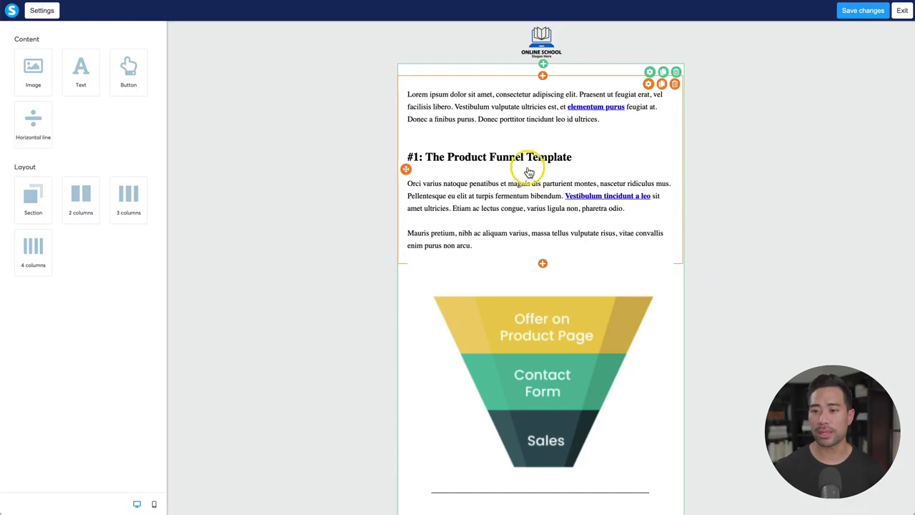
# Step: Inspect the editing options of the newsletter's logo image, body text and "#1: The Product Funnel Template" heading
pyautogui.click(547, 42)
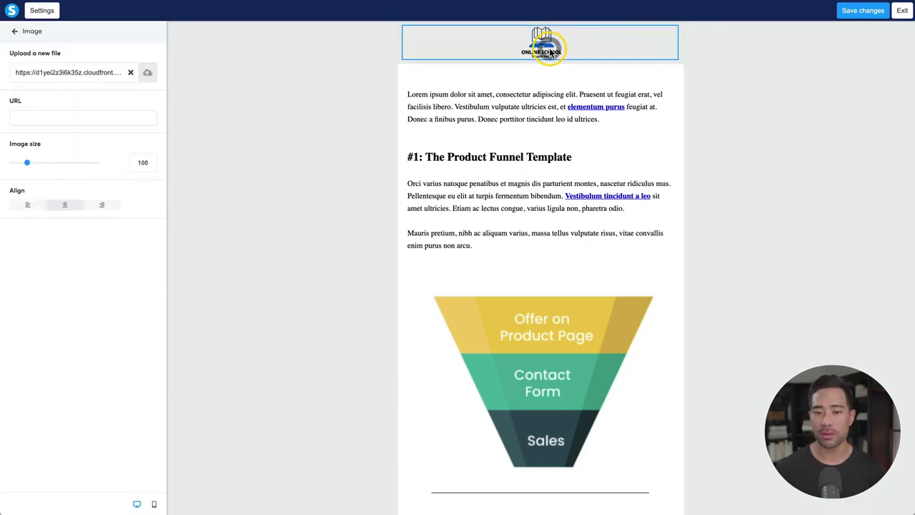
pyautogui.click(511, 93)
pyautogui.click(491, 111)
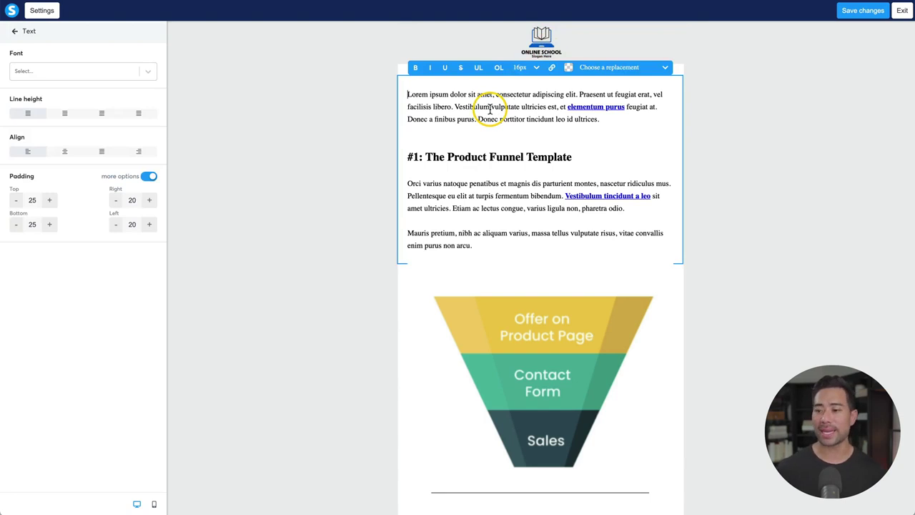
pyautogui.tripleClick(480, 157)
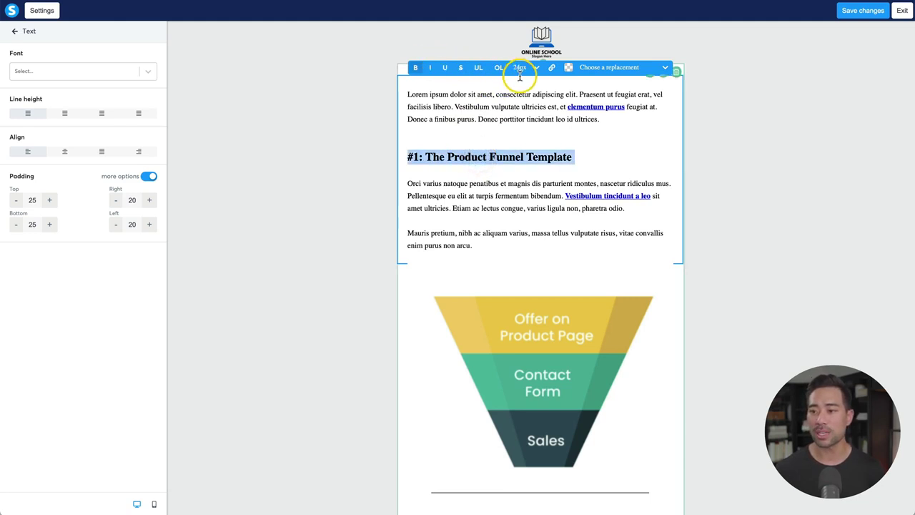
pyautogui.click(827, 67)
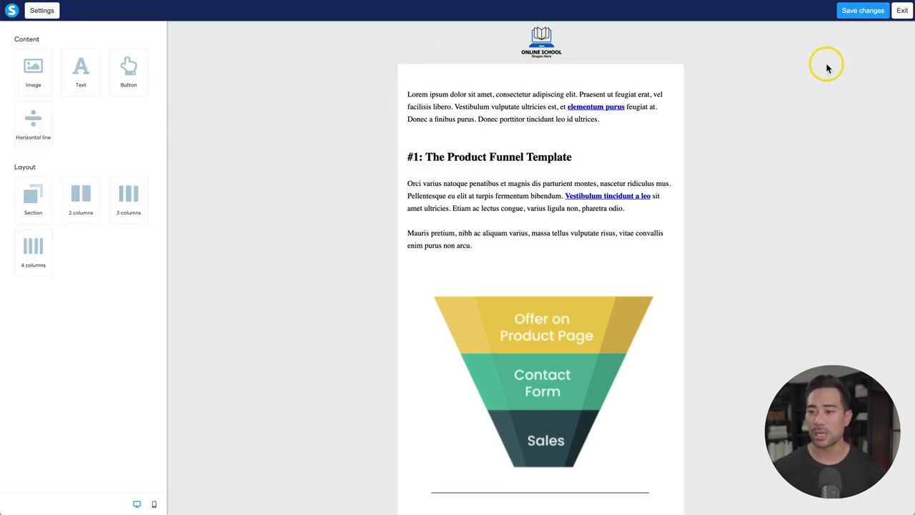
# Step: Save the newsletter content and exit the email editor to the newsletter's settings
pyautogui.click(862, 11)
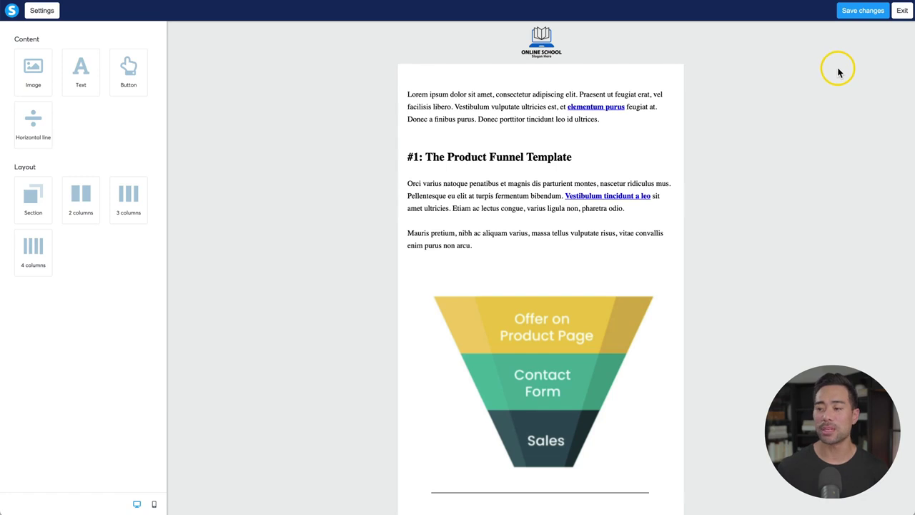
pyautogui.click(902, 12)
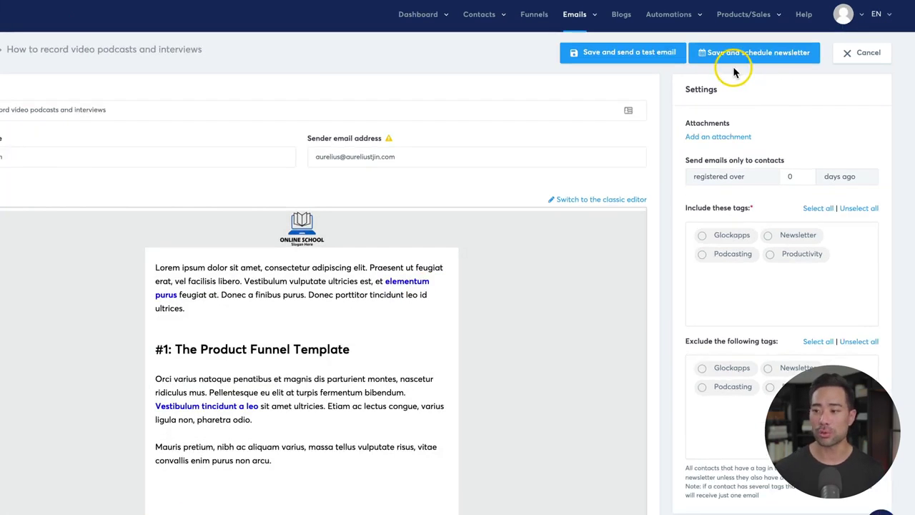
pyautogui.scroll(-1, 756, 223)
pyautogui.scroll(1, 756, 224)
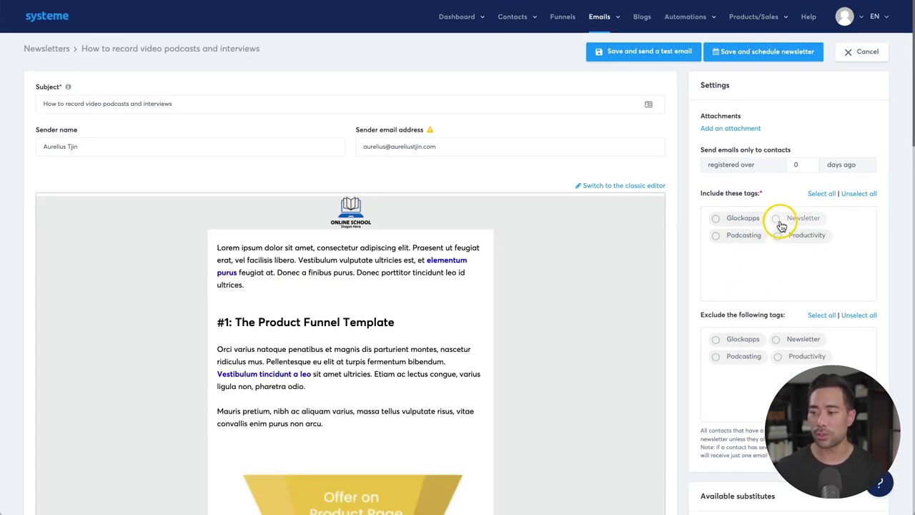
# Step: Include the Newsletter tag and limit the recipients to contacts registered over 30 days ago
pyautogui.click(776, 220)
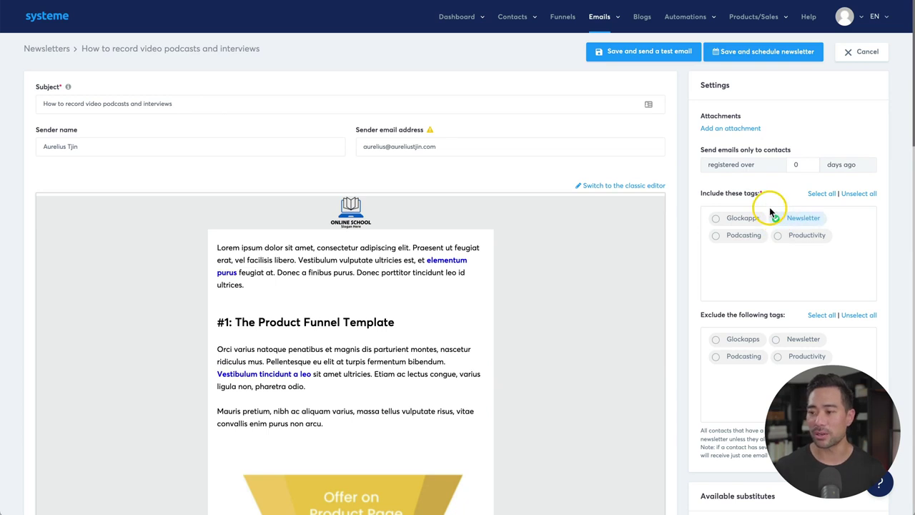
pyautogui.moveTo(712, 153); pyautogui.dragTo(756, 152)
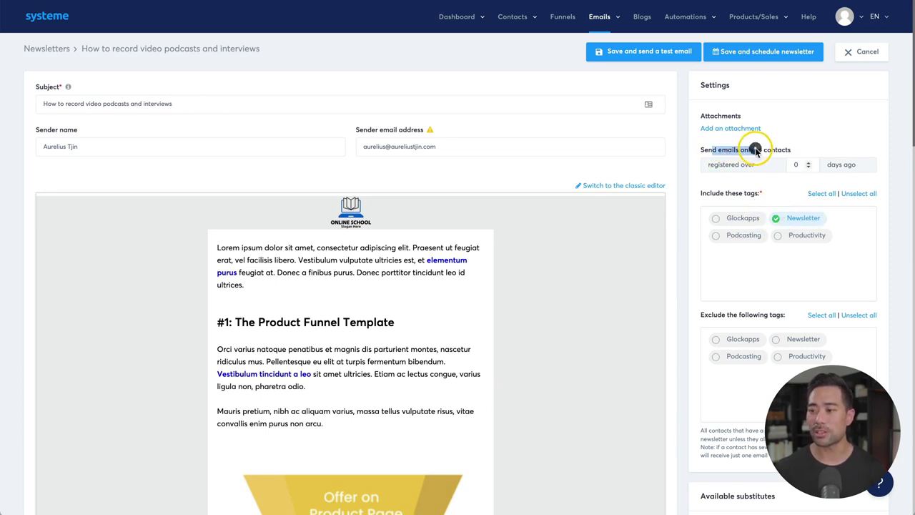
pyautogui.click(801, 165)
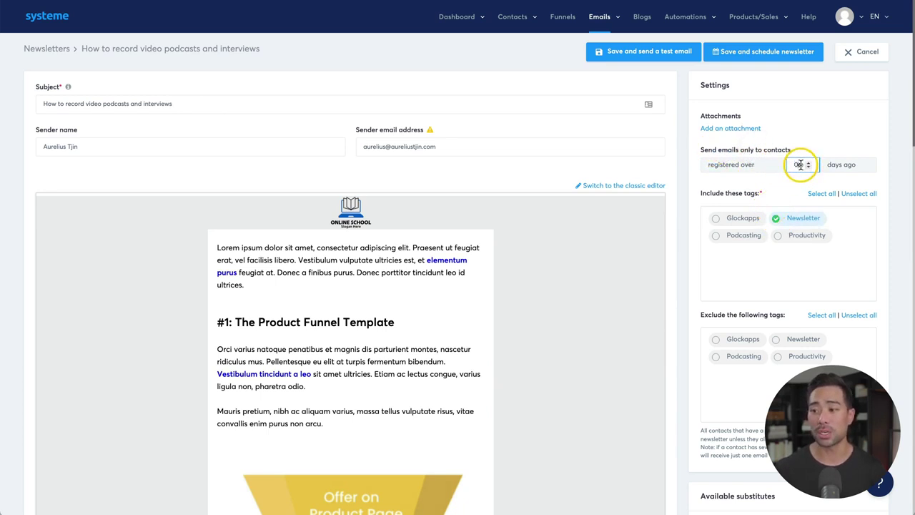
pyautogui.click(801, 165)
pyautogui.doubleClick(801, 164)
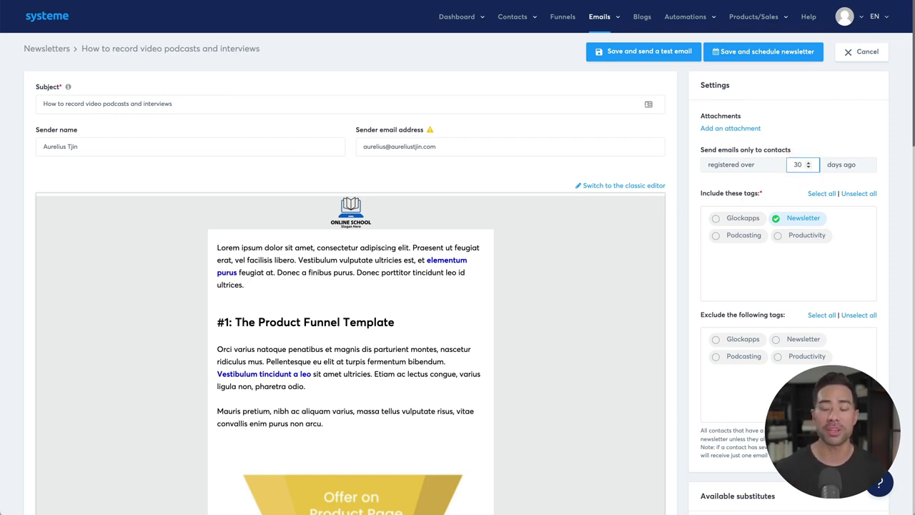
# Step: Review the tag exclusion settings and the available substitutes for personalizing the newsletter
pyautogui.scroll(-4, 801, 163)
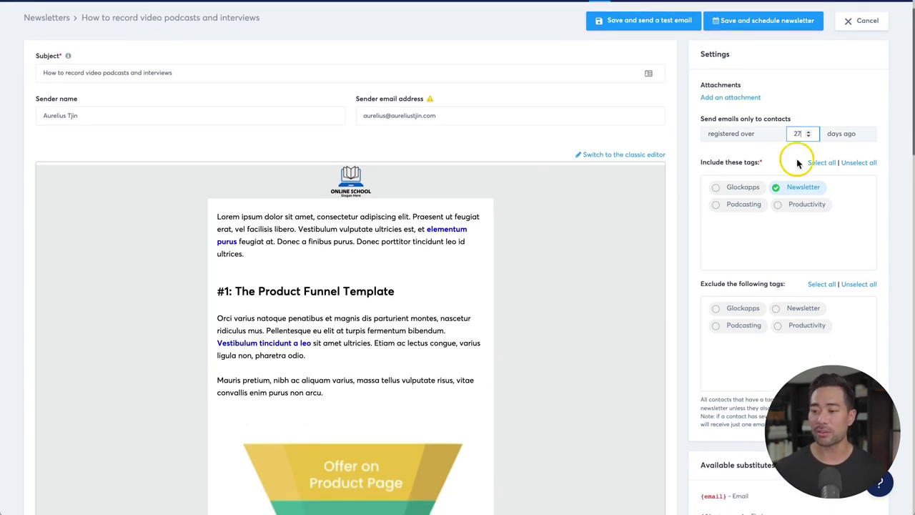
pyautogui.scroll(-2, 787, 308)
pyautogui.scroll(-5, 786, 286)
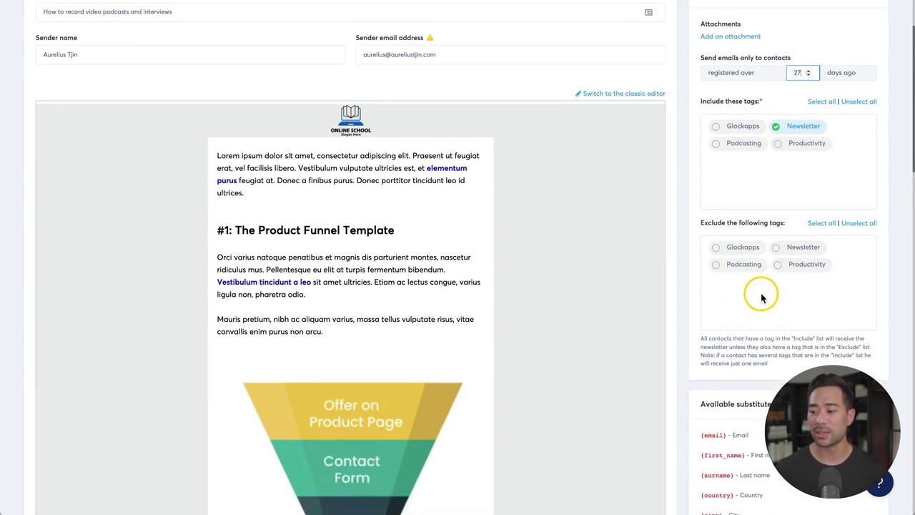
pyautogui.scroll(-3, 727, 298)
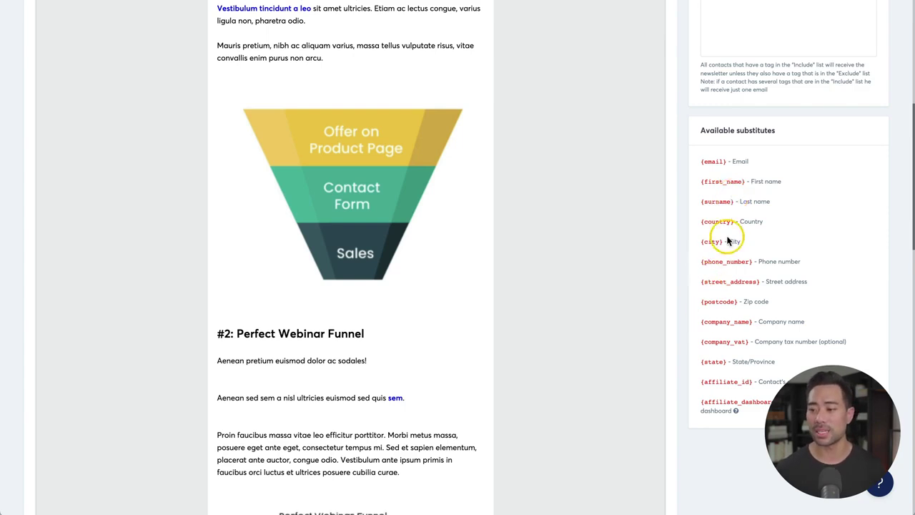
pyautogui.scroll(10, 739, 228)
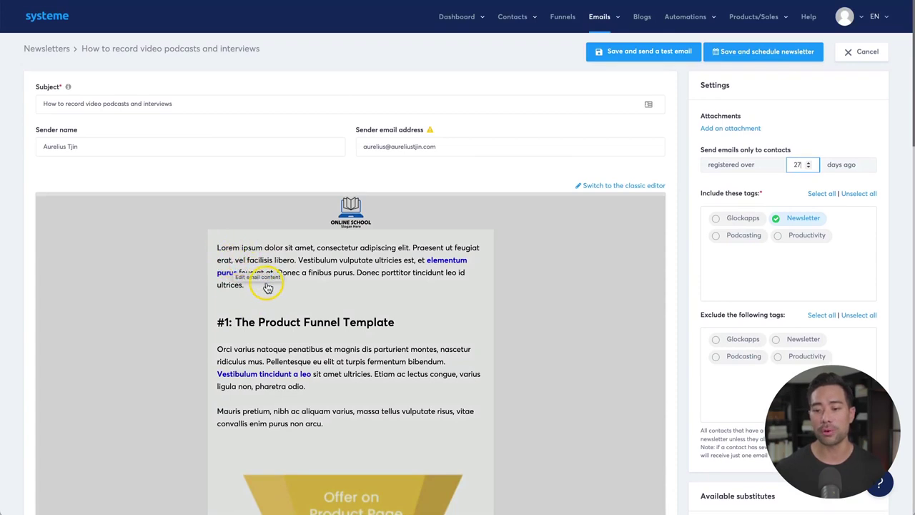
pyautogui.click(798, 288)
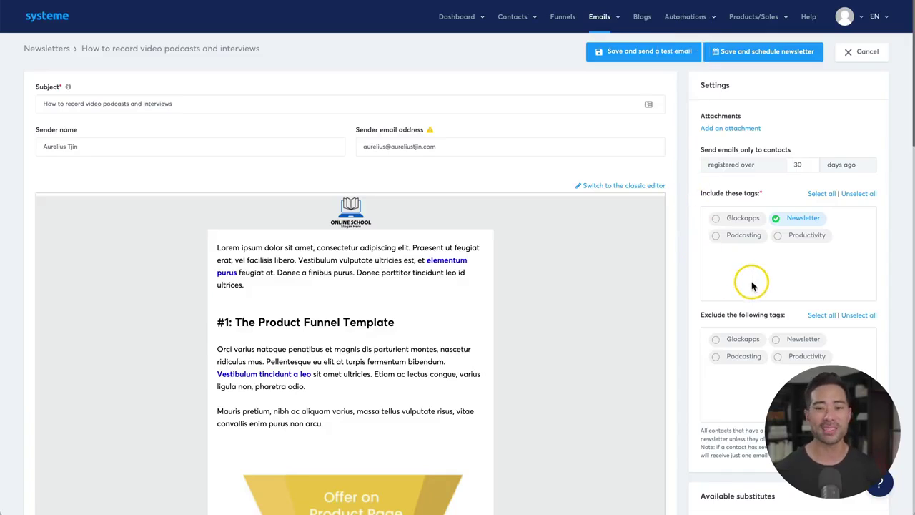
pyautogui.scroll(-5, 753, 286)
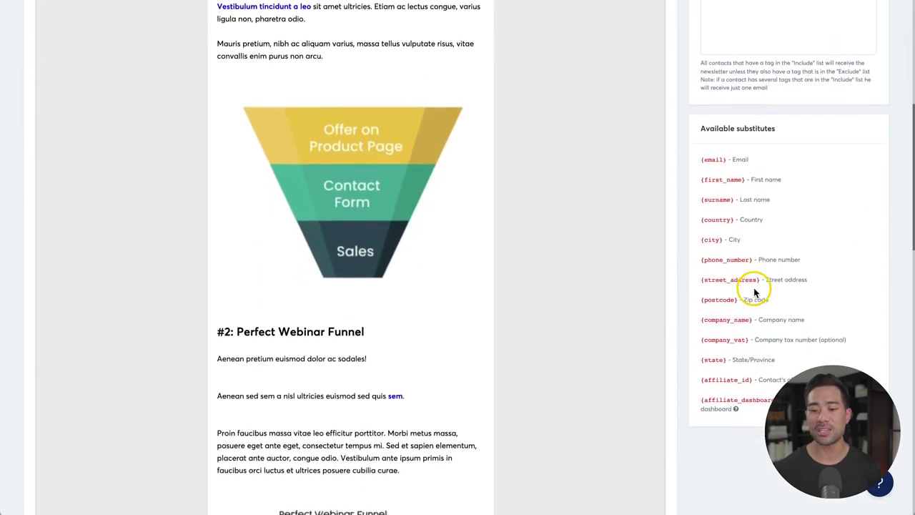
pyautogui.scroll(-3, 755, 292)
pyautogui.scroll(7, 755, 292)
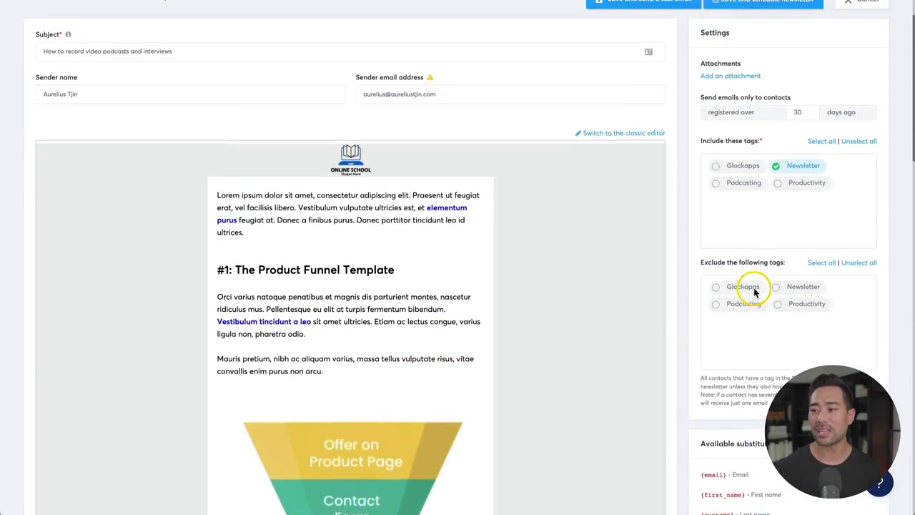
pyautogui.scroll(1, 755, 292)
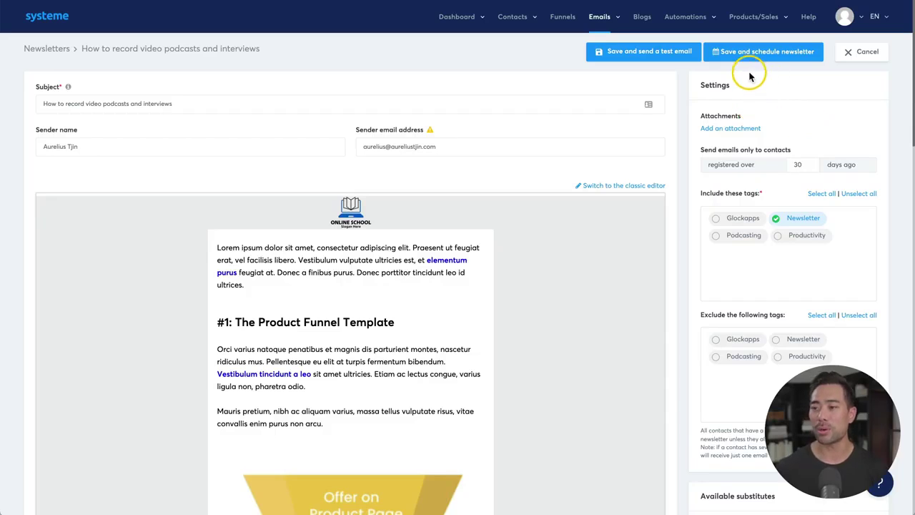
# Step: Save the newsletter, open its sending plan and review the test email and scheduling options
pyautogui.click(742, 60)
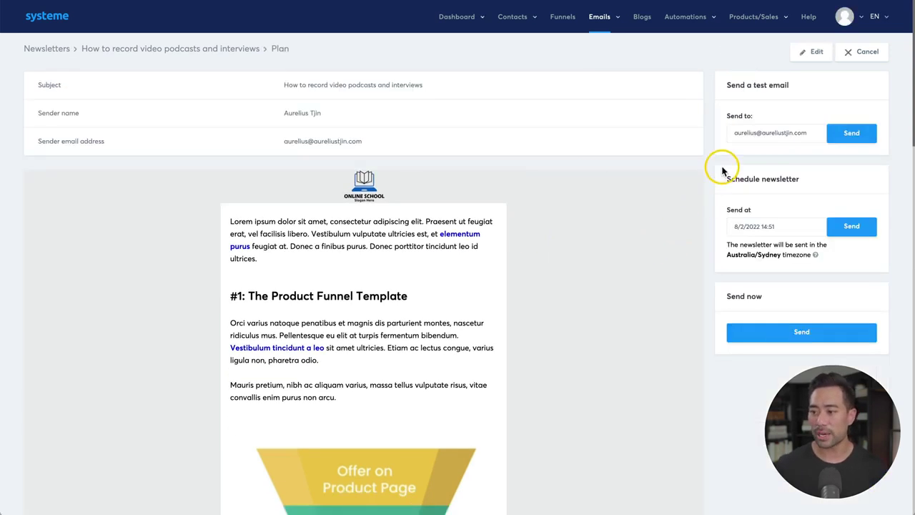
pyautogui.click(783, 133)
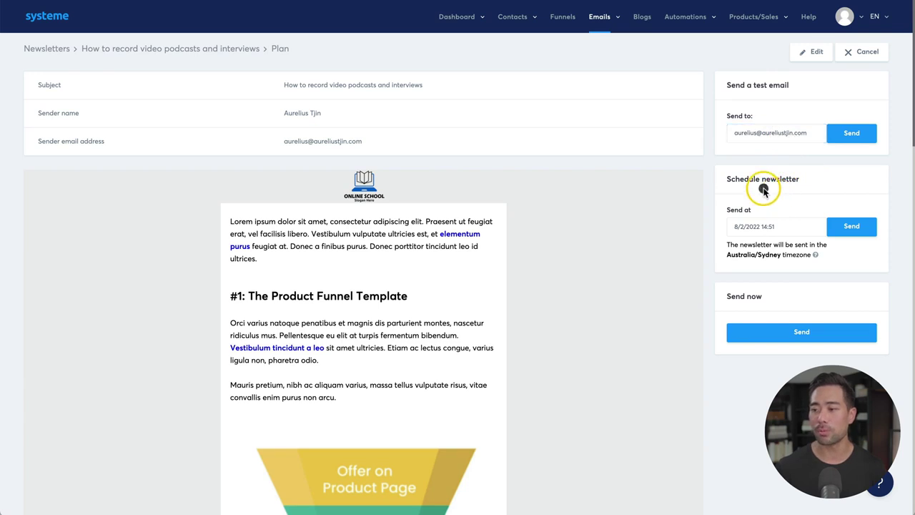
pyautogui.moveTo(802, 179); pyautogui.dragTo(780, 198)
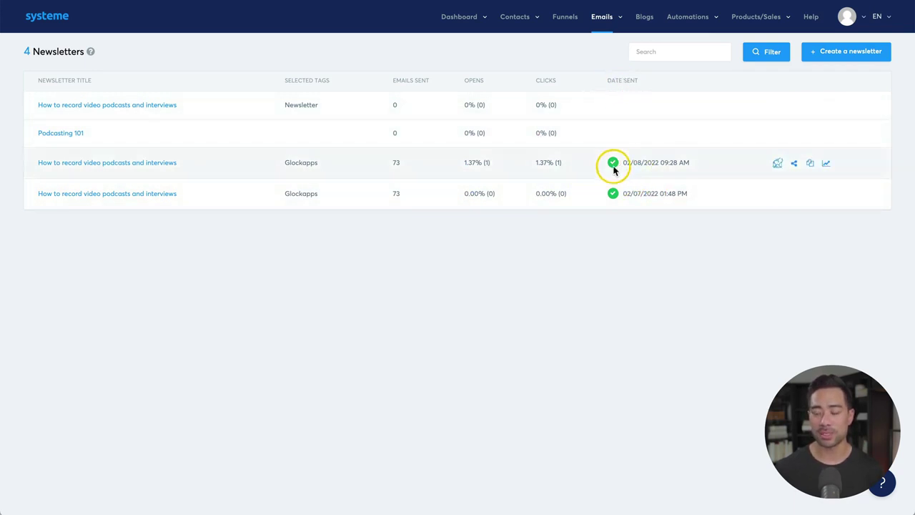
# Step: Open the My Free Ebook campaign from the list of email campaigns
pyautogui.moveTo(607, 20)
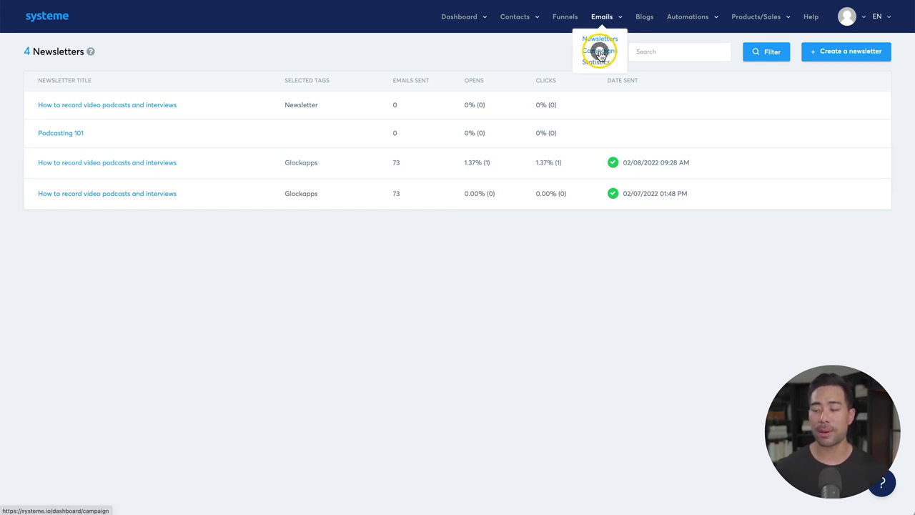
pyautogui.click(599, 52)
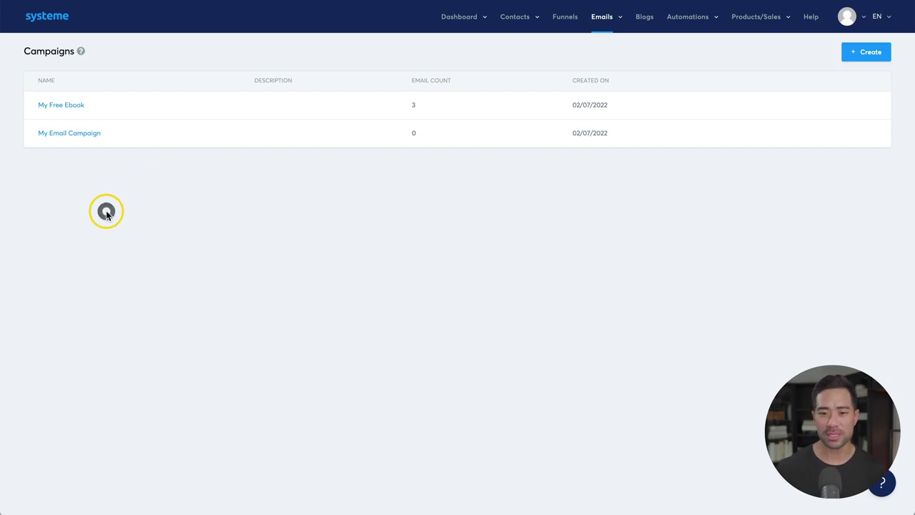
pyautogui.click(60, 109)
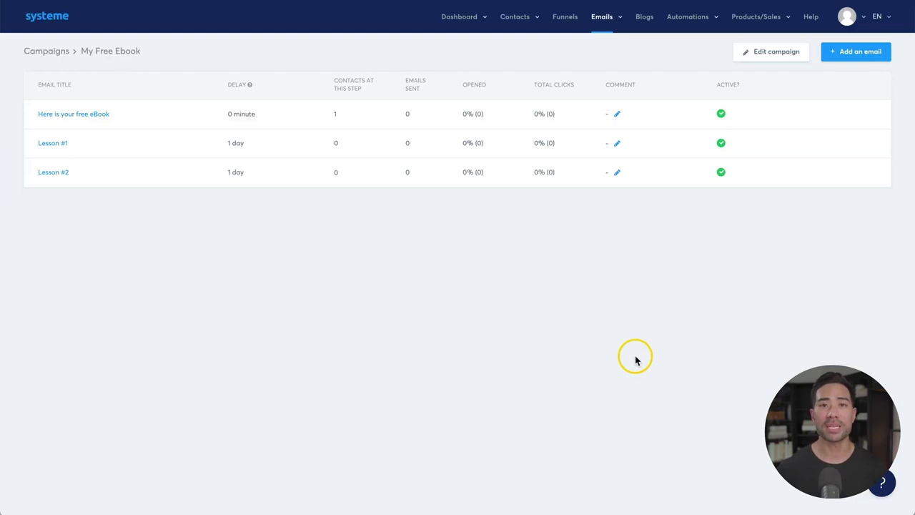
# Step: Add an email with the subject "Lesson #3" to the campaign, keeping the preselected visual editor template, and save its content
pyautogui.click(860, 54)
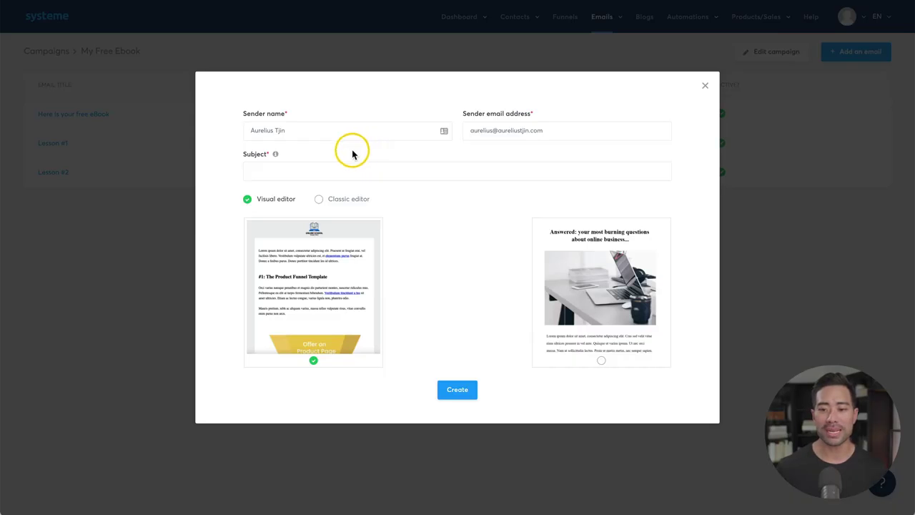
pyautogui.click(287, 174)
pyautogui.write('Lesson ')
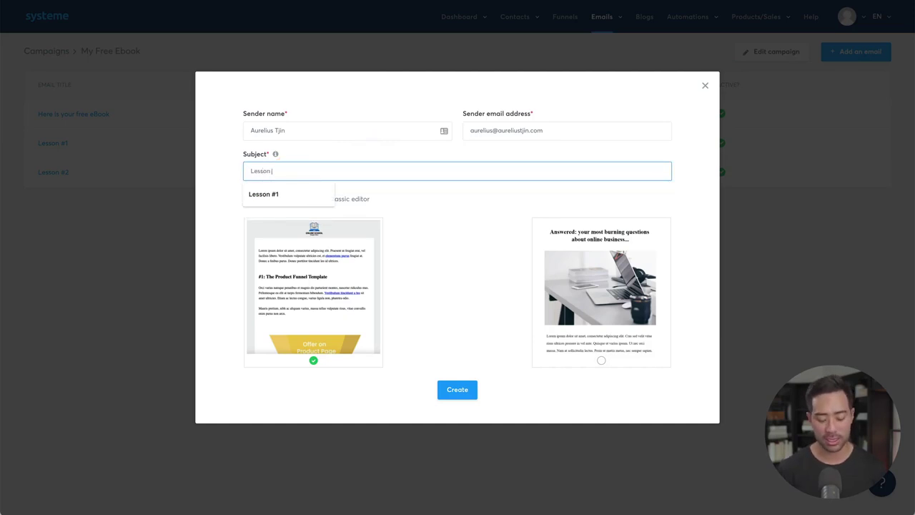
pyautogui.write('#3')
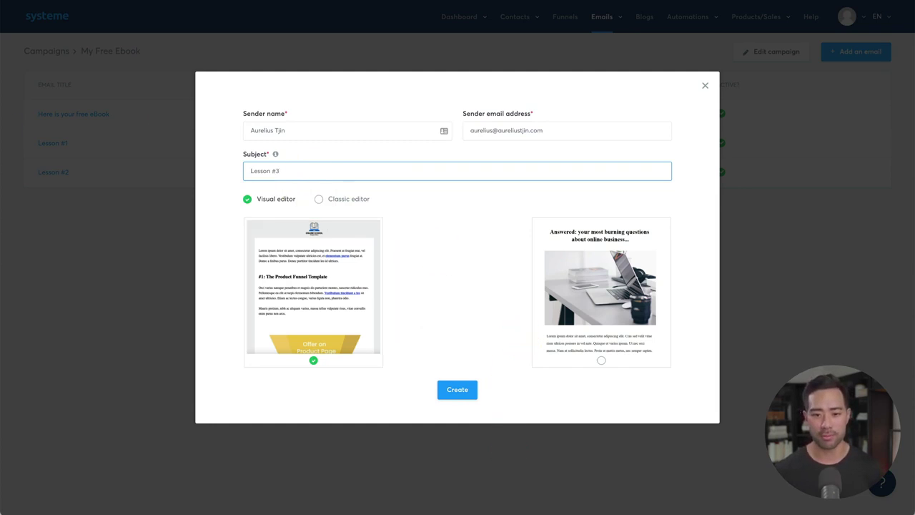
pyautogui.click(449, 392)
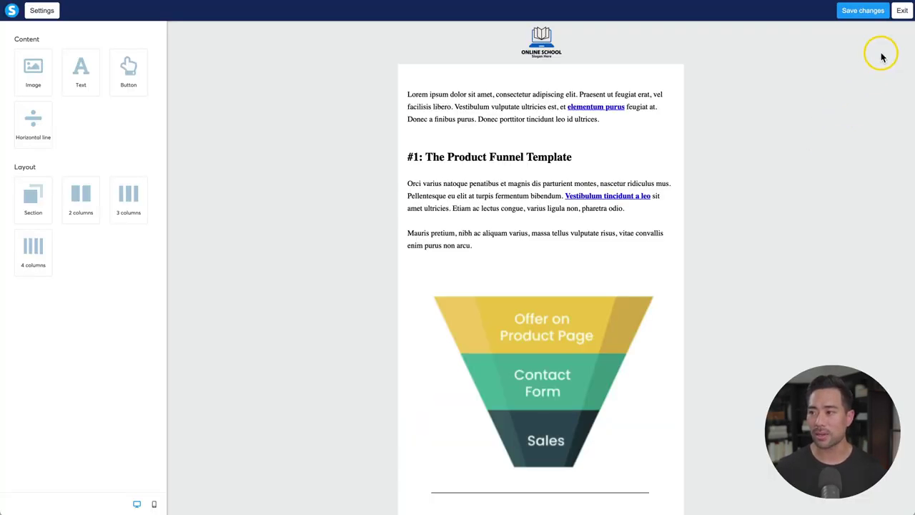
pyautogui.click(869, 10)
pyautogui.click(902, 12)
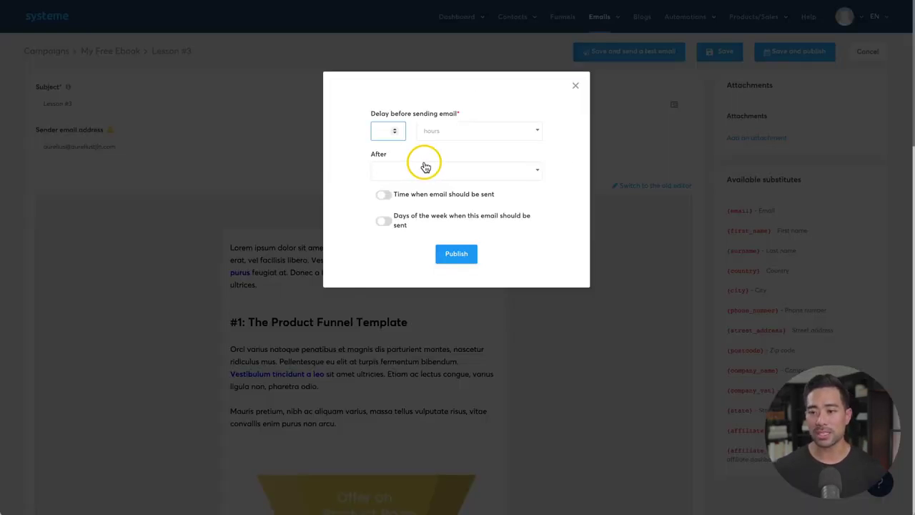
# Step: Set the Lesson #3 email's sending delay to 1 day after Lesson #2
pyautogui.write('1')
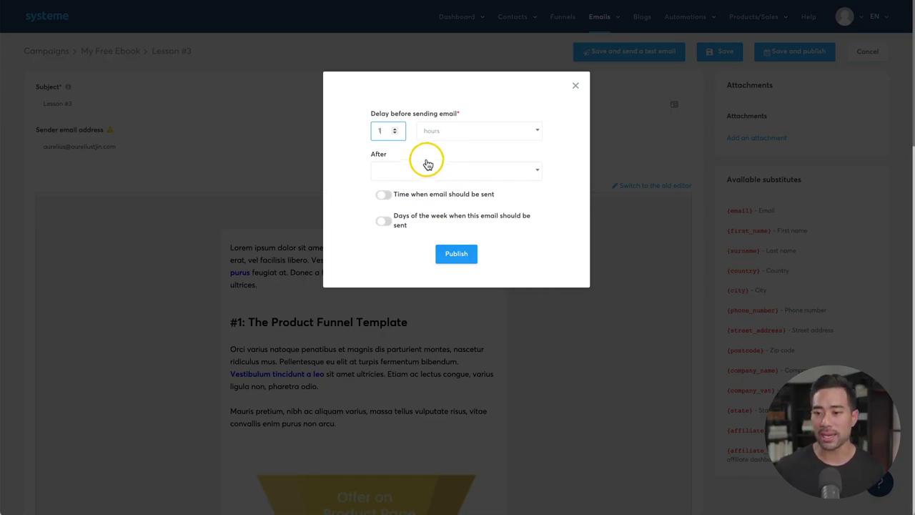
pyautogui.click(449, 132)
pyautogui.click(436, 171)
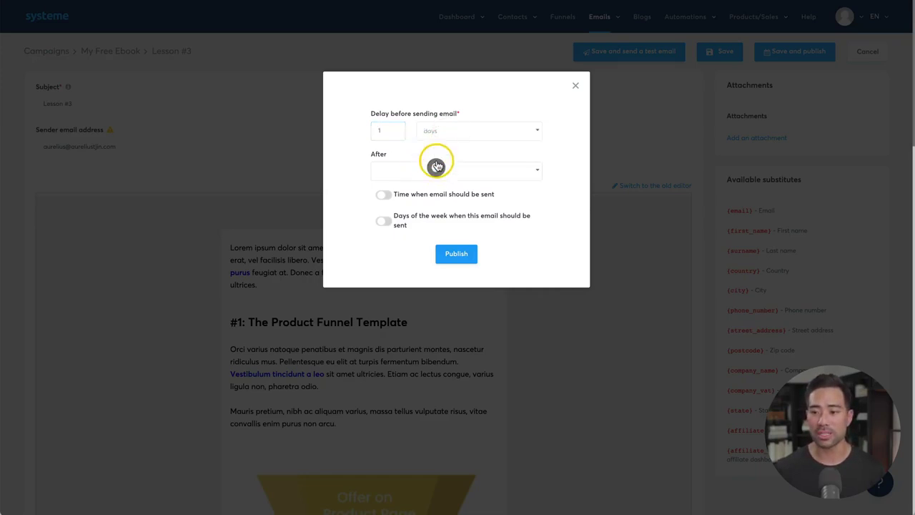
pyautogui.click(423, 174)
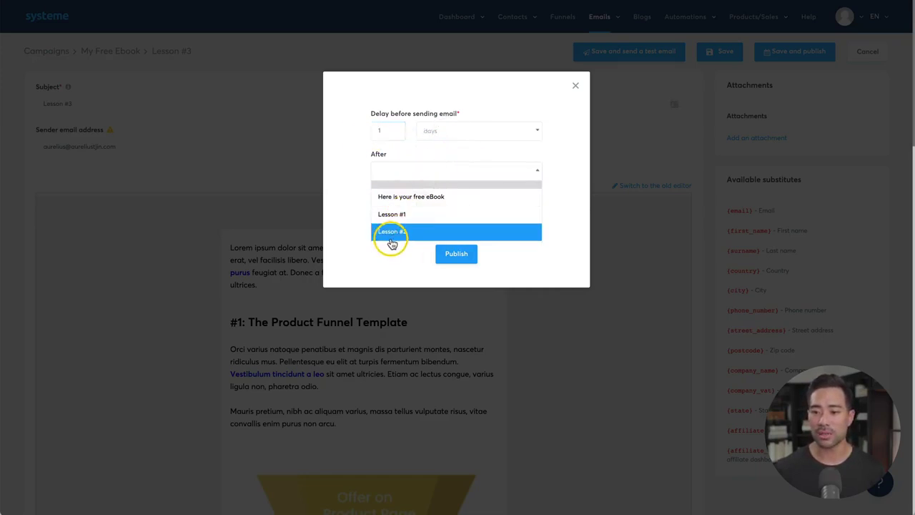
pyautogui.click(395, 235)
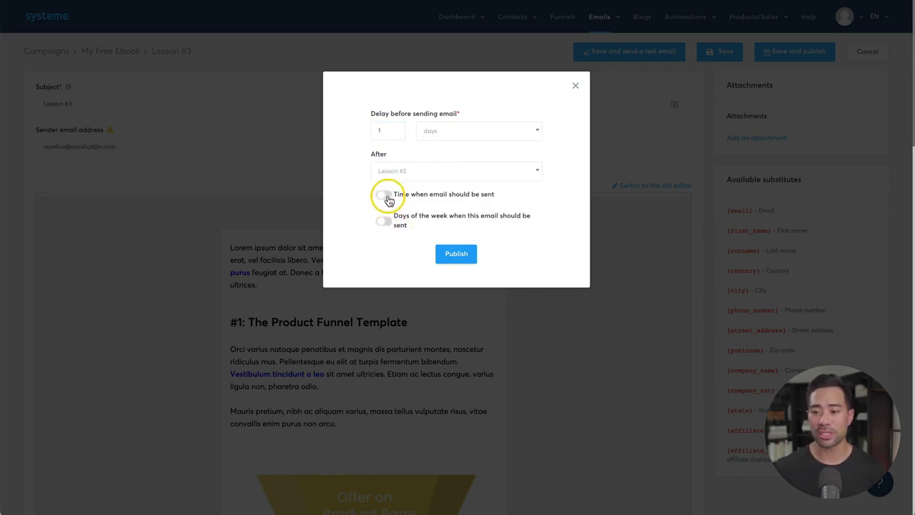
# Step: Restrict the email's sending days to Monday through Friday, without a fixed sending time, and publish it
pyautogui.click(385, 196)
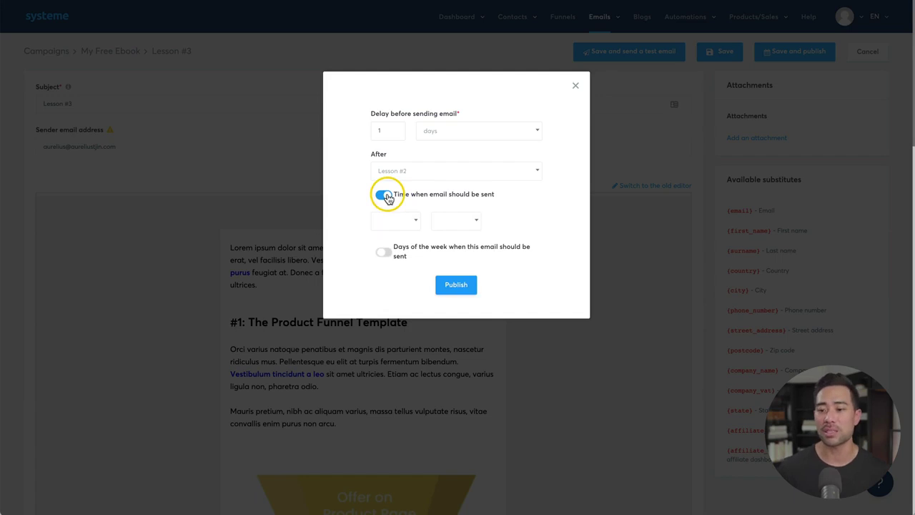
pyautogui.click(386, 196)
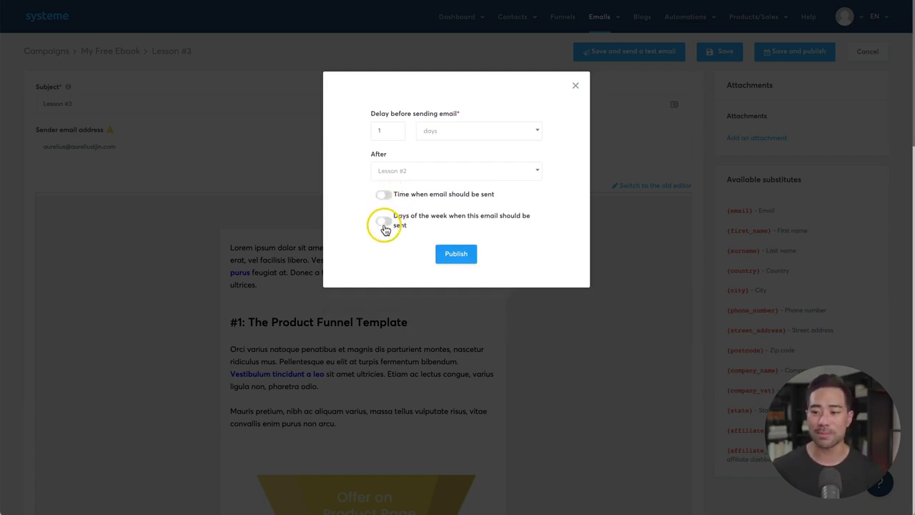
pyautogui.click(384, 225)
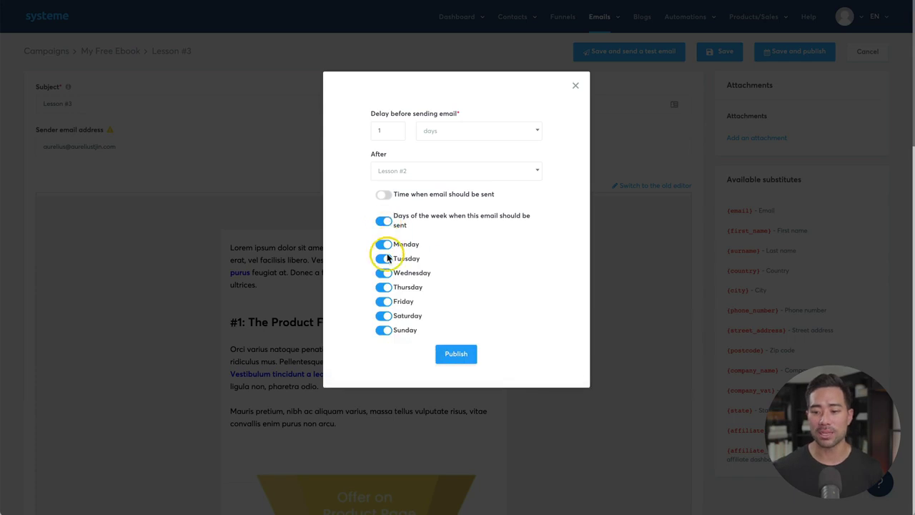
pyautogui.click(384, 315)
pyautogui.click(384, 330)
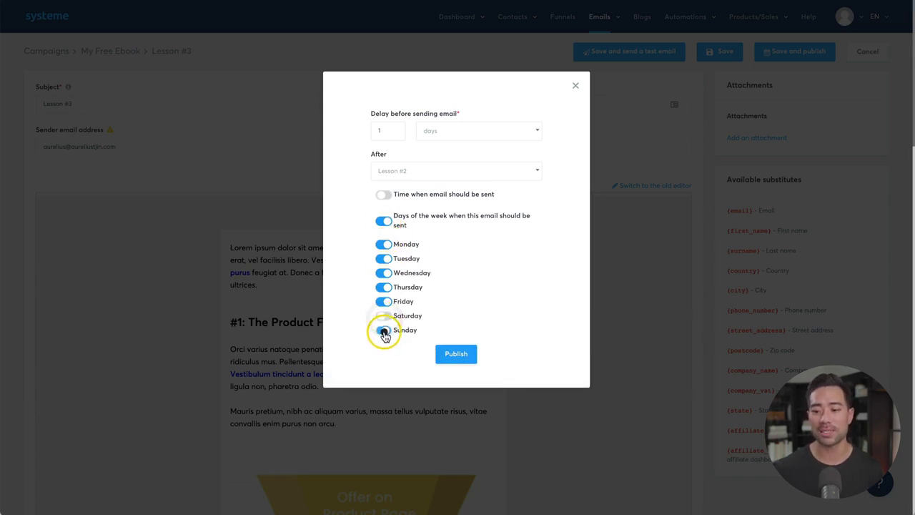
pyautogui.click(456, 356)
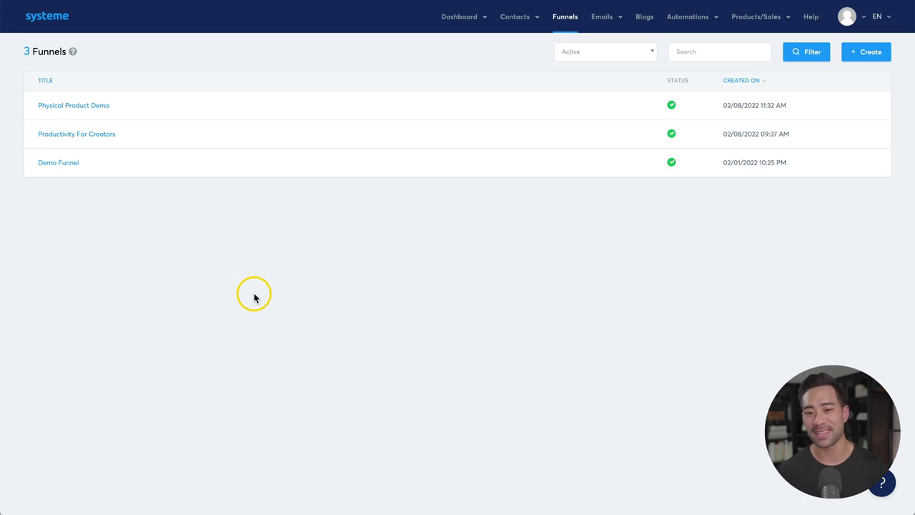
# Step: Open the Productivity For Creators funnel and review its Free Ebook squeeze page and two sales page steps
pyautogui.click(254, 296)
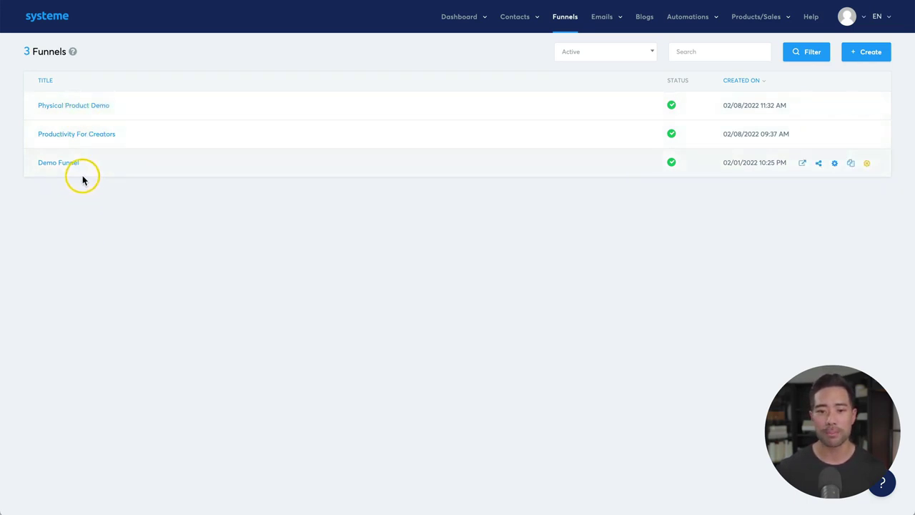
pyautogui.click(81, 139)
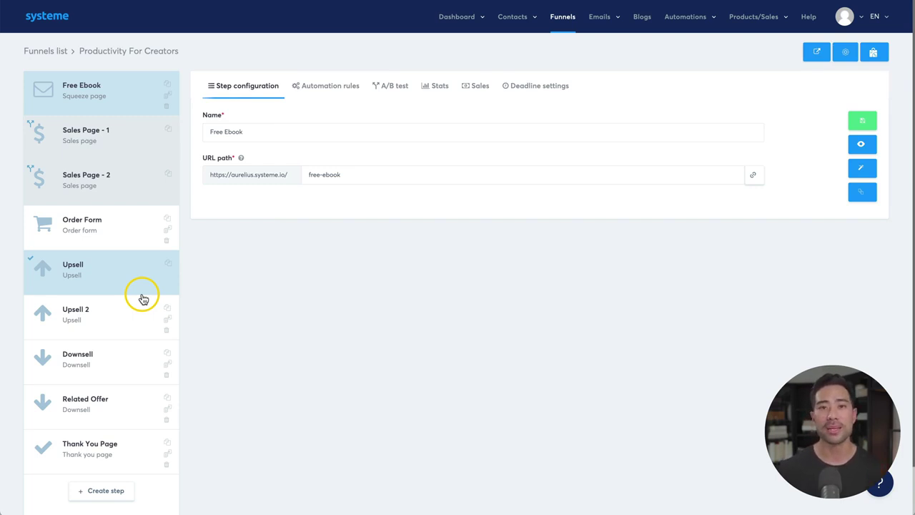
pyautogui.click(81, 100)
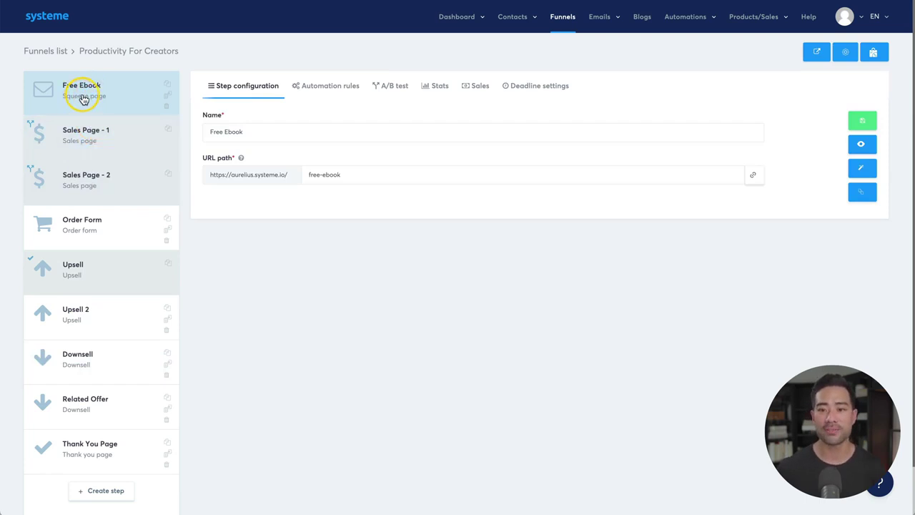
pyautogui.click(80, 98)
pyautogui.click(87, 142)
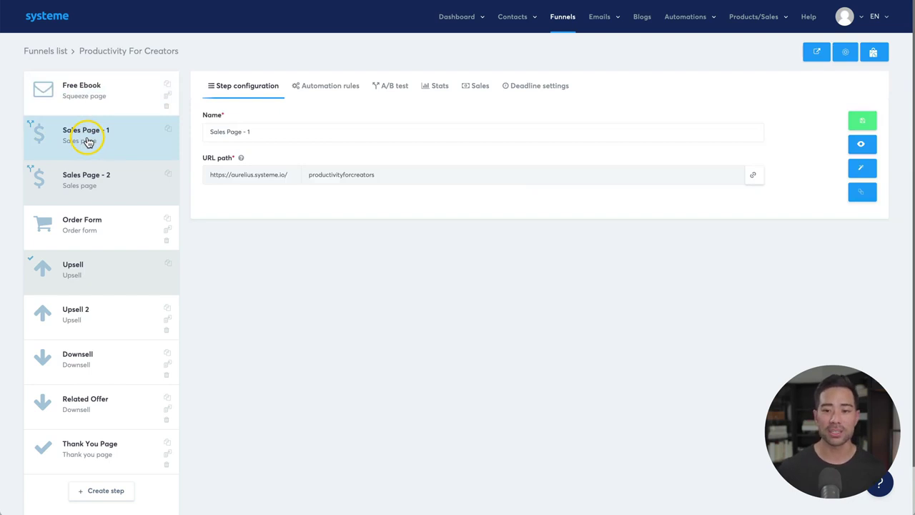
pyautogui.click(92, 183)
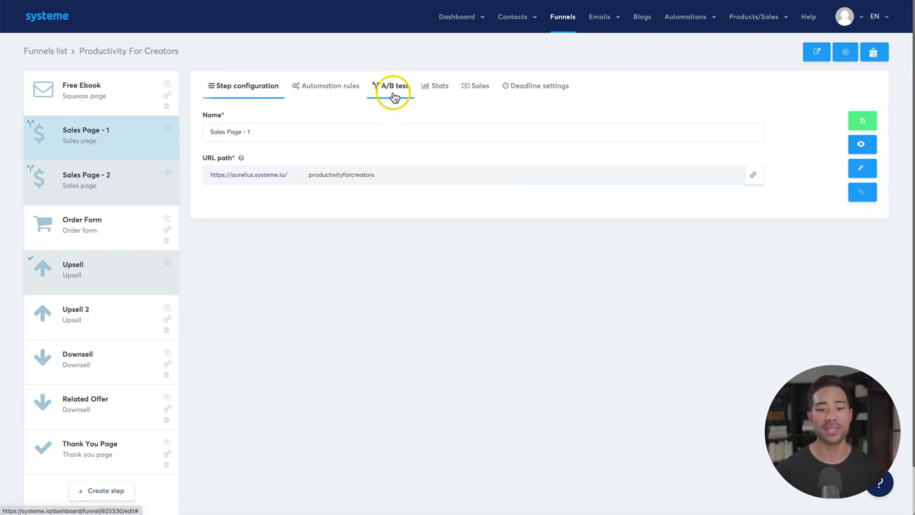
# Step: Review the configuration of the funnel's order form, upsell, downsell, related offer and thank you page steps
pyautogui.click(121, 243)
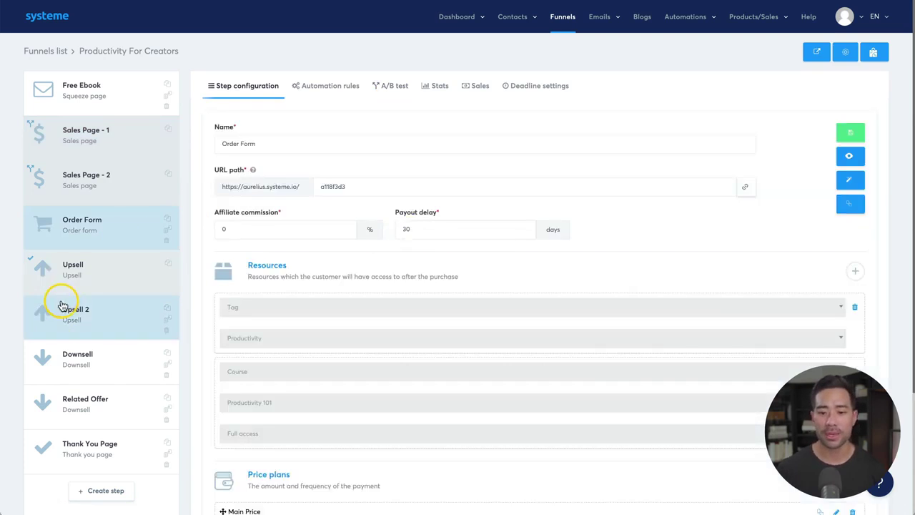
pyautogui.click(90, 275)
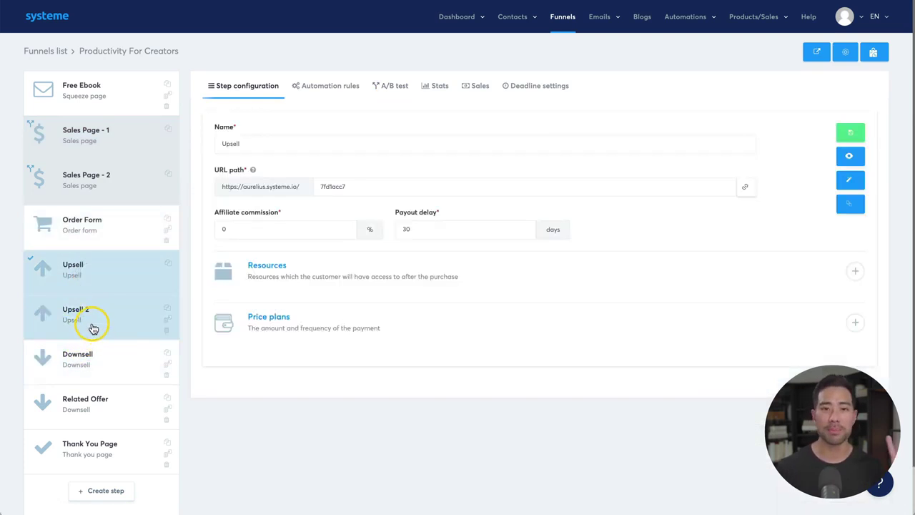
pyautogui.click(91, 326)
pyautogui.scroll(-1, 90, 351)
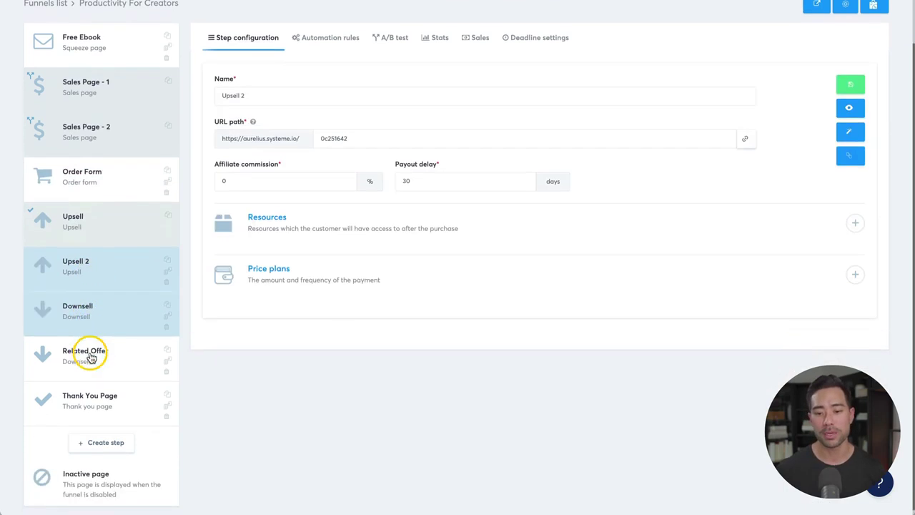
pyautogui.click(88, 314)
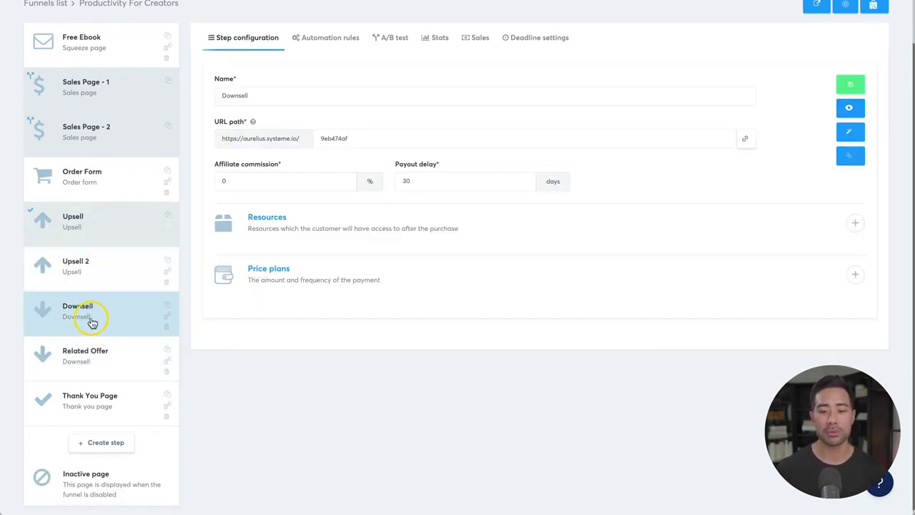
pyautogui.click(93, 356)
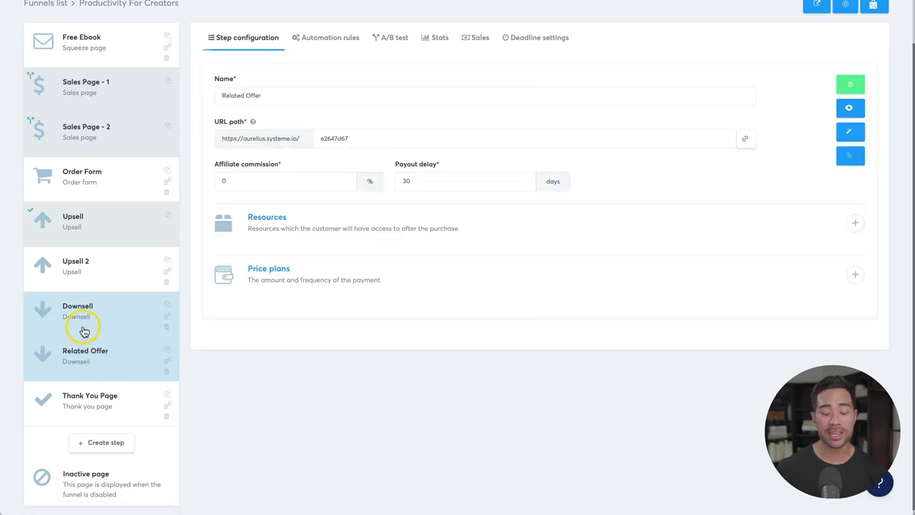
pyautogui.click(84, 406)
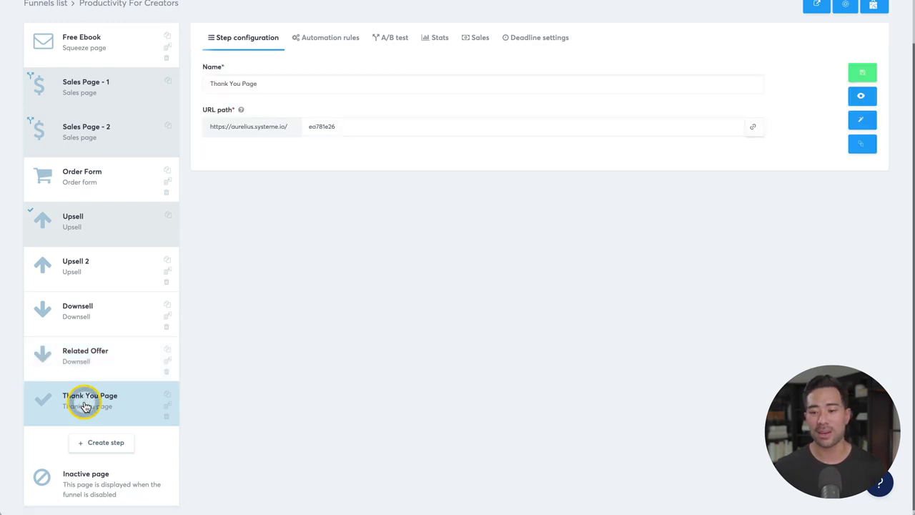
# Step: Open the funnel's Free Ebook squeeze page in the page editor
pyautogui.scroll(1, 88, 404)
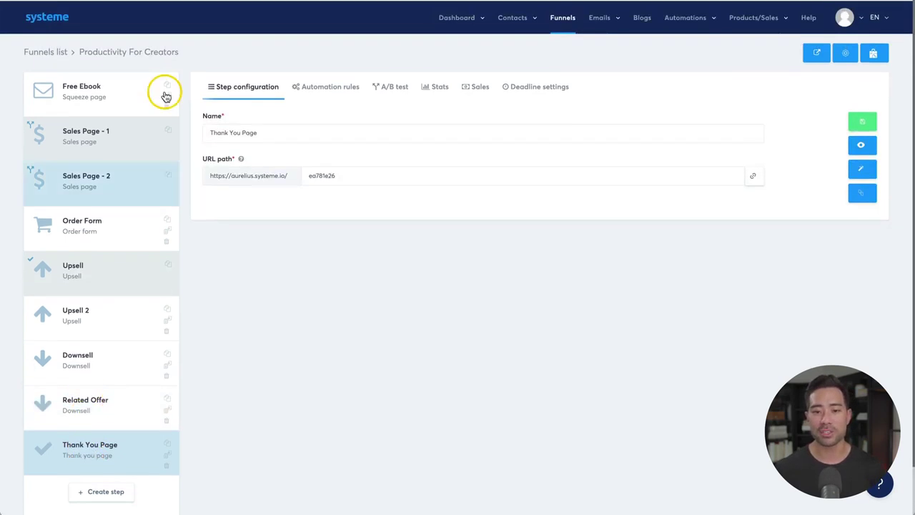
pyautogui.click(93, 102)
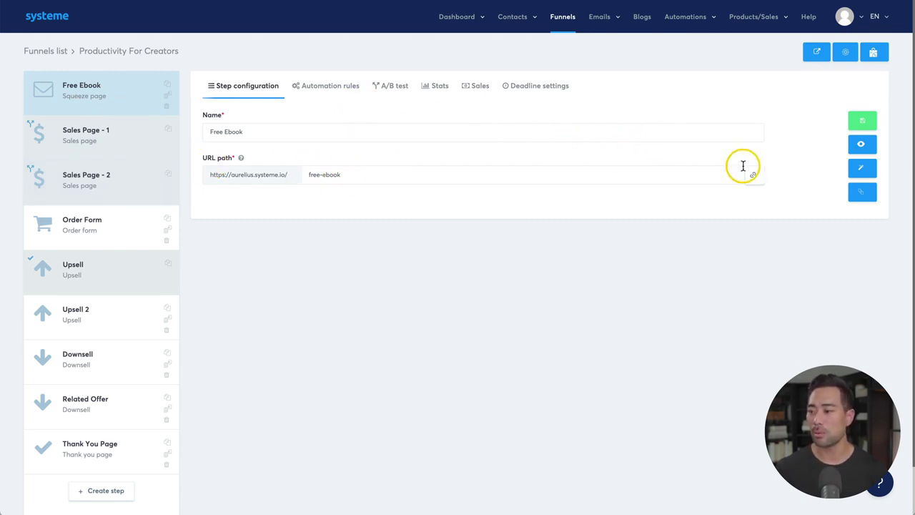
pyautogui.click(861, 167)
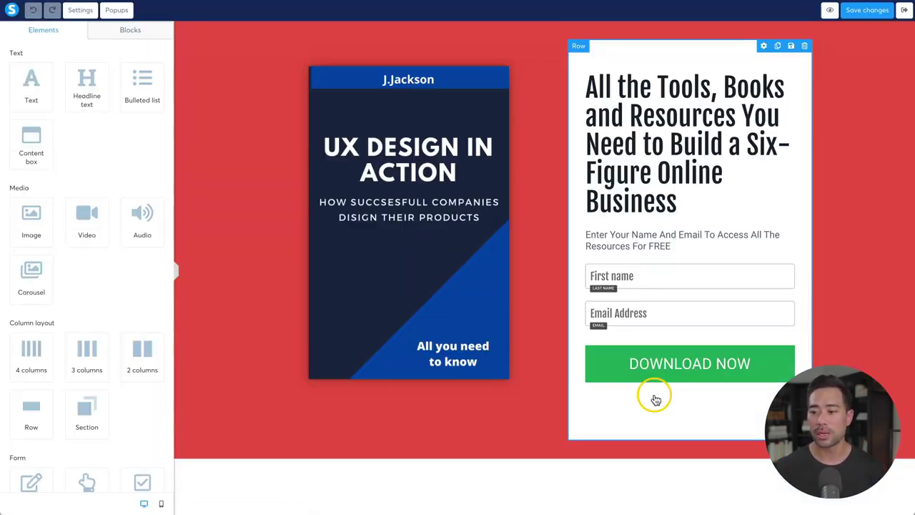
# Step: Examine the settings of the squeeze page's book cover image, headline, form fields and DOWNLOAD NOW button
pyautogui.click(416, 297)
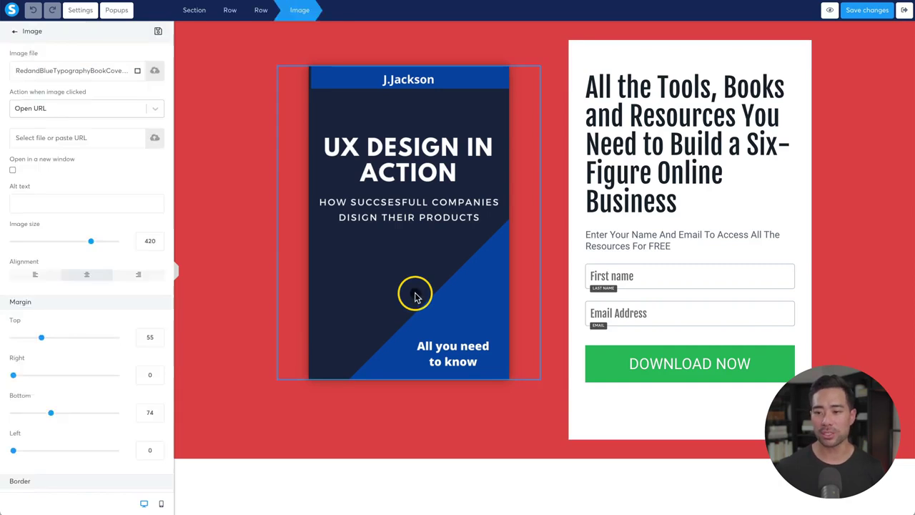
pyautogui.click(635, 136)
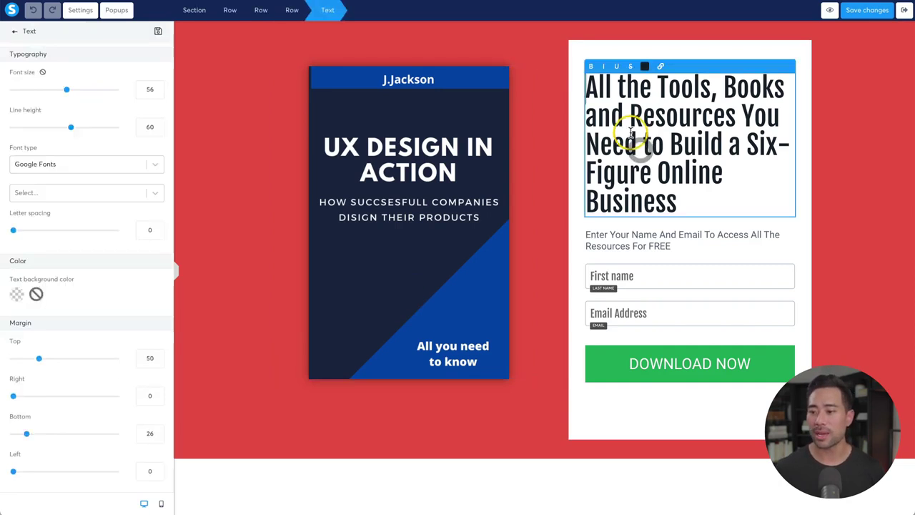
pyautogui.click(652, 279)
pyautogui.click(650, 309)
pyautogui.click(658, 350)
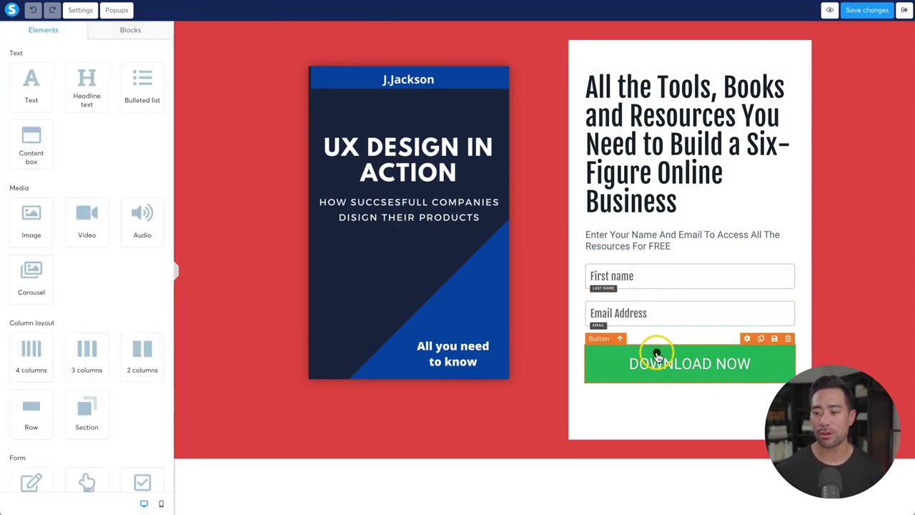
pyautogui.click(649, 363)
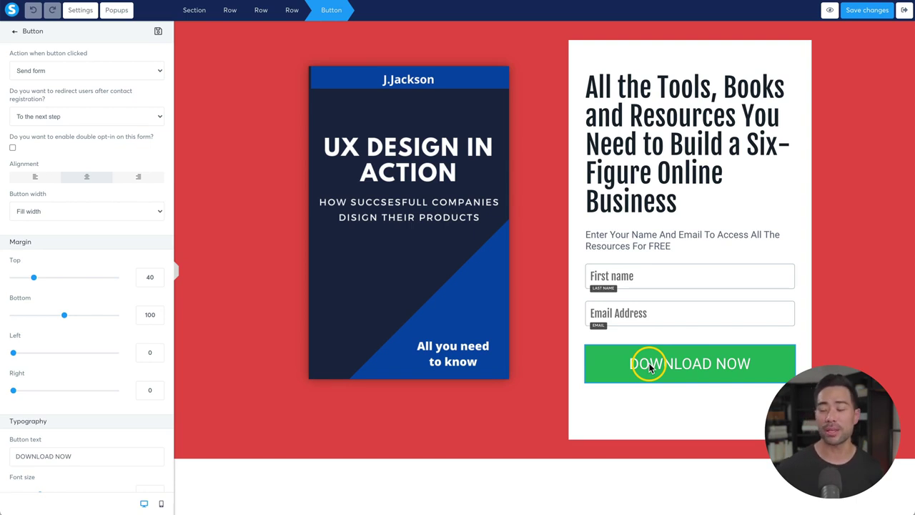
# Step: Try Next step URL as the DOWNLOAD NOW button's click action and return the action to Send form
pyautogui.click(649, 367)
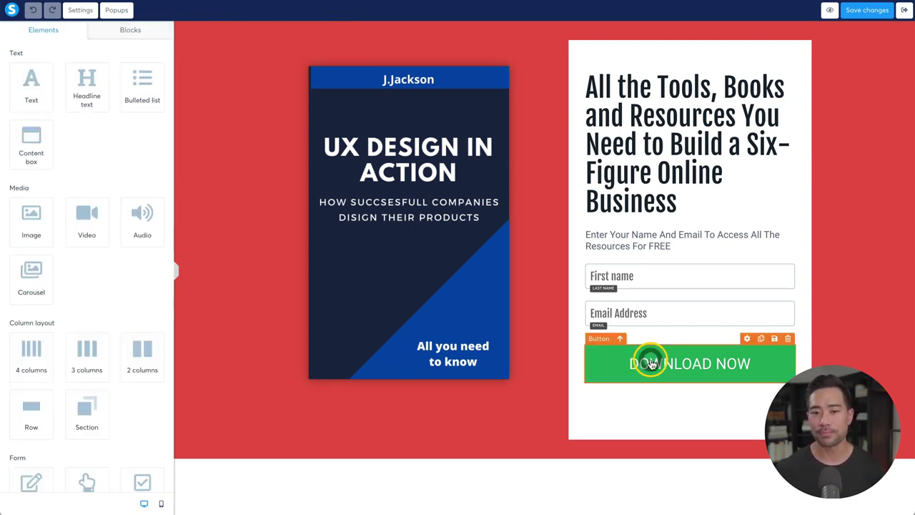
pyautogui.click(646, 335)
pyautogui.click(645, 315)
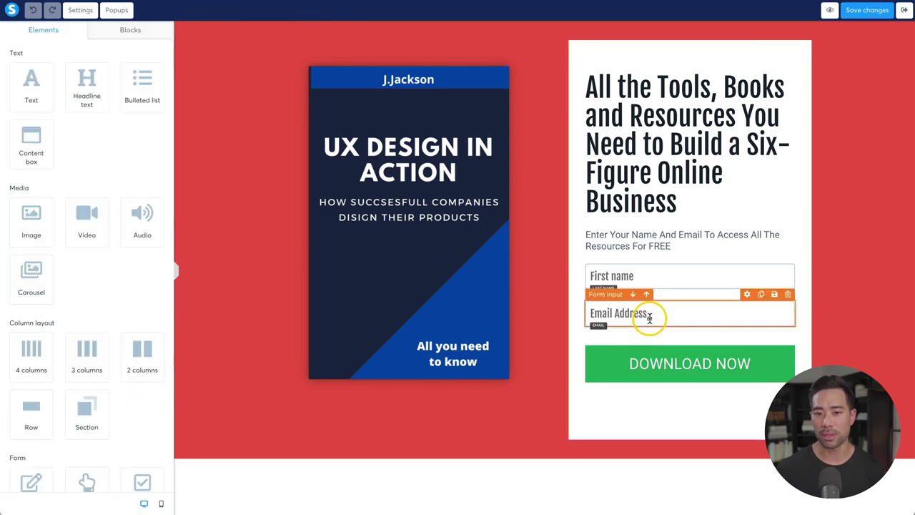
pyautogui.click(649, 363)
pyautogui.click(649, 363)
pyautogui.click(649, 363)
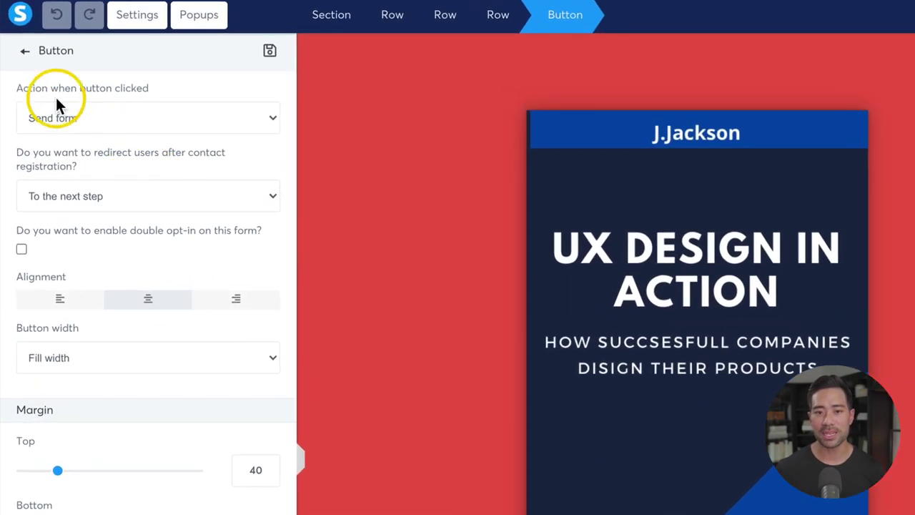
pyautogui.click(90, 116)
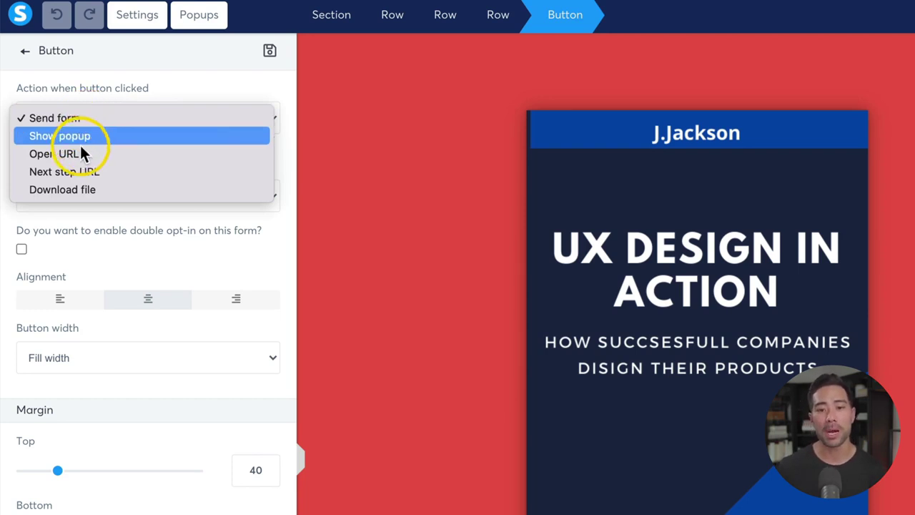
pyautogui.click(90, 172)
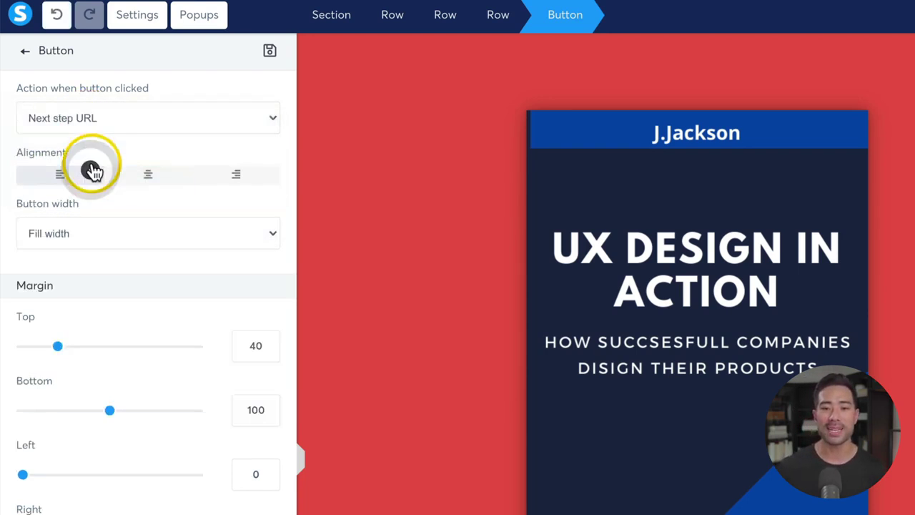
pyautogui.click(117, 118)
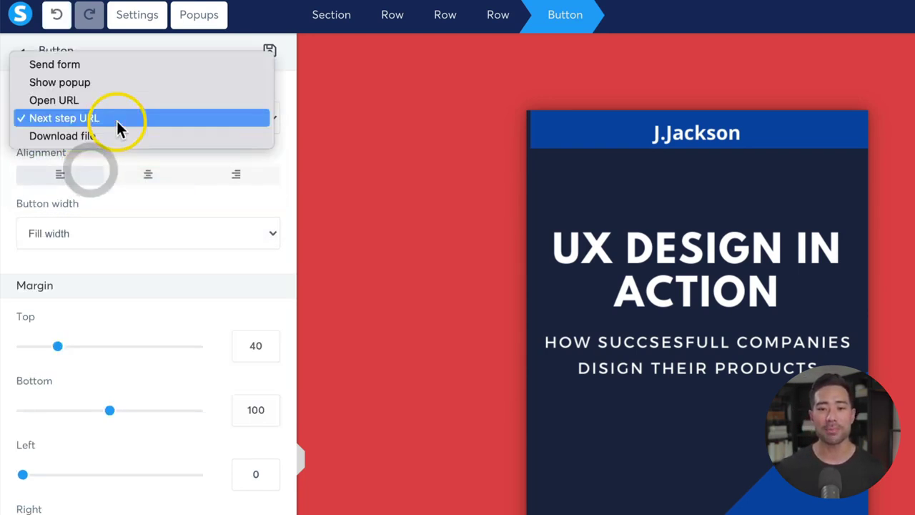
pyautogui.click(82, 63)
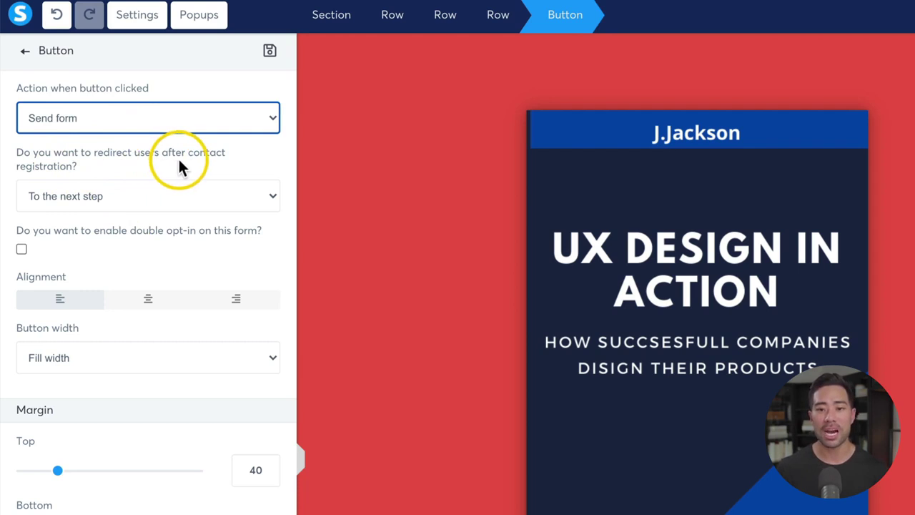
# Step: Check the DOWNLOAD NOW button's redirect options after contact registration, keeping To the next step
pyautogui.click(91, 163)
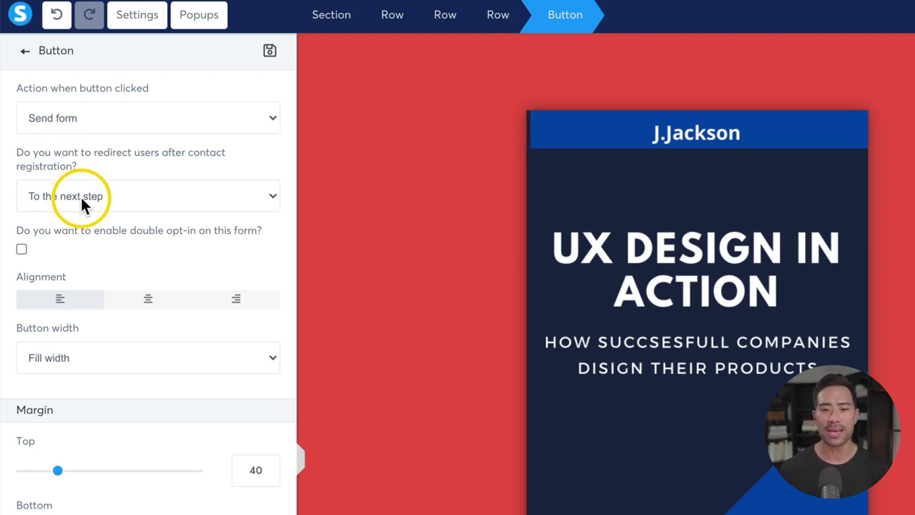
pyautogui.click(81, 202)
pyautogui.click(81, 197)
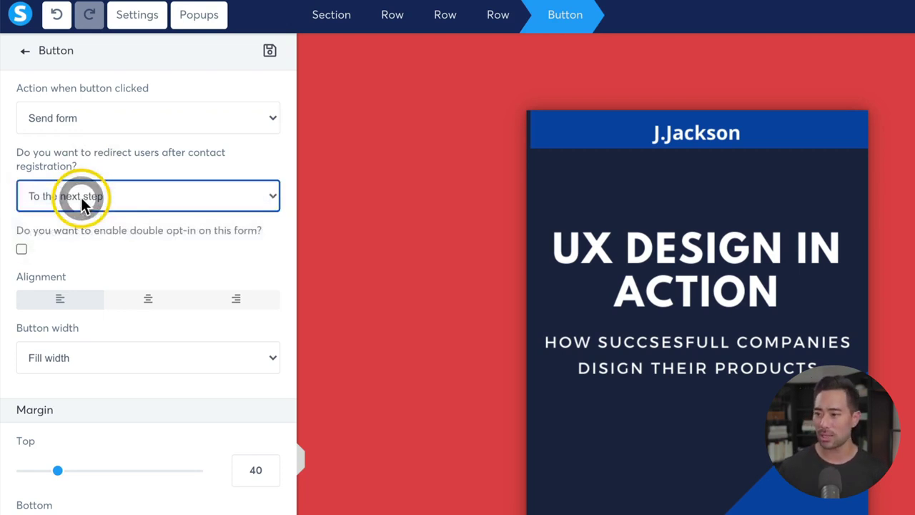
pyautogui.click(76, 202)
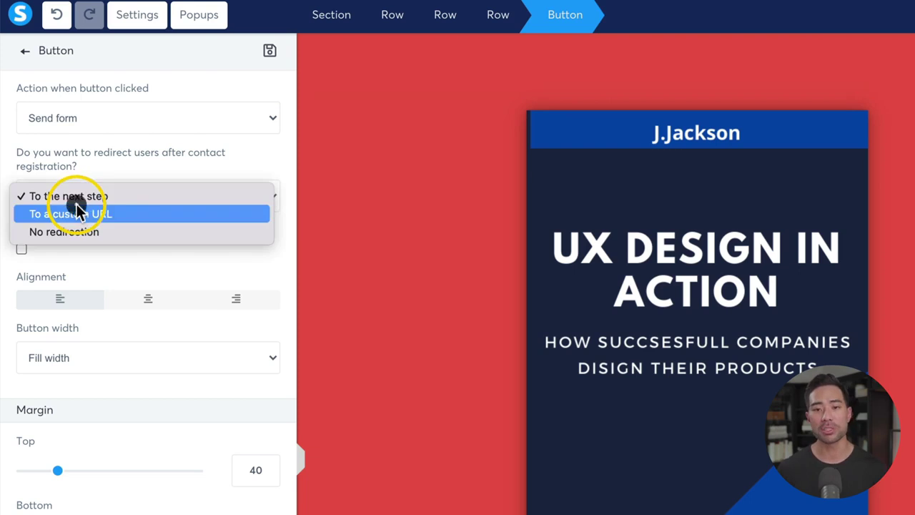
pyautogui.click(84, 195)
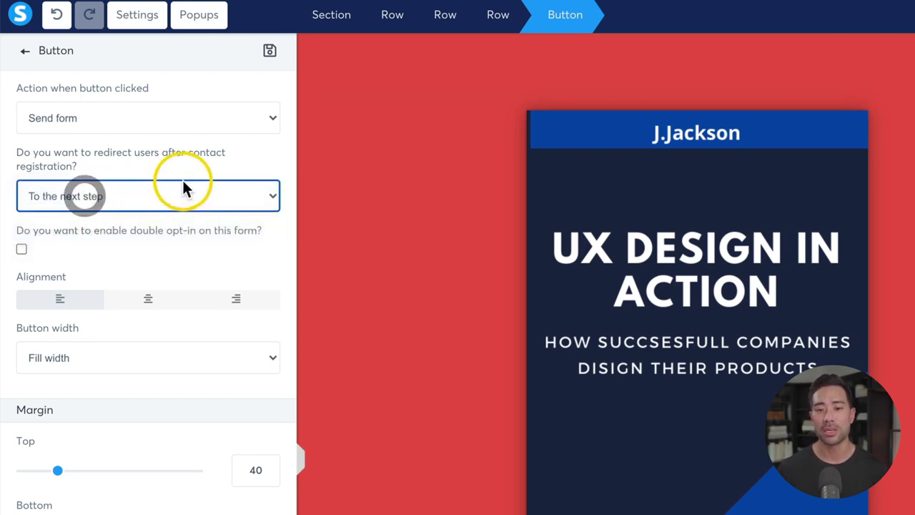
pyautogui.click(182, 177)
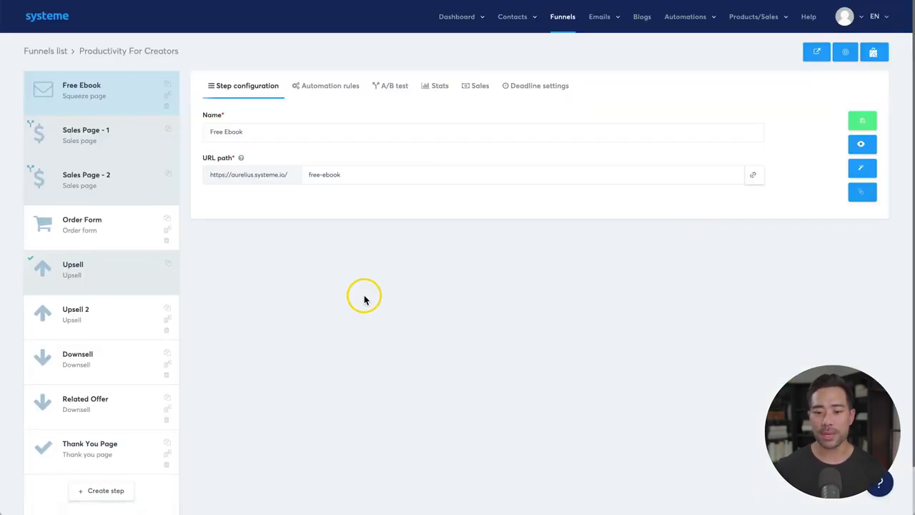
# Step: Create a new Sell funnel named Demo Funnel 2 with U.S. Dollar as its currency
pyautogui.click(566, 19)
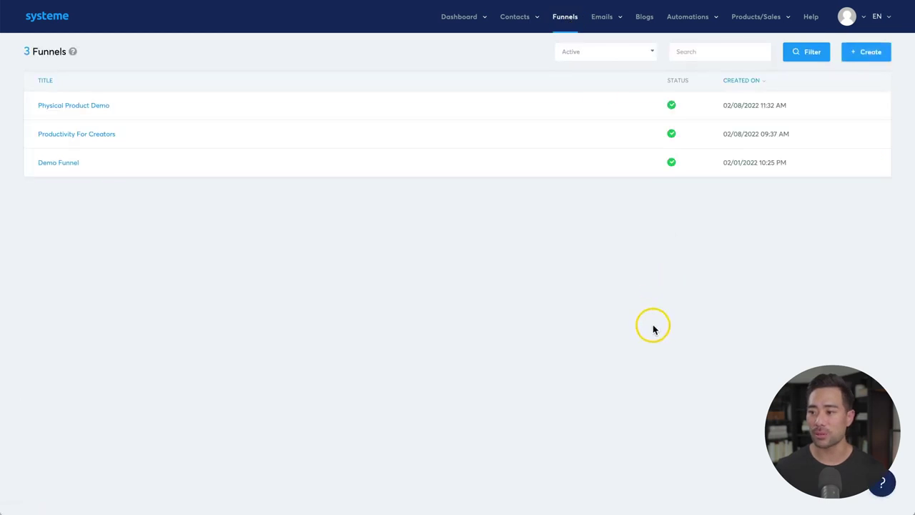
pyautogui.click(863, 55)
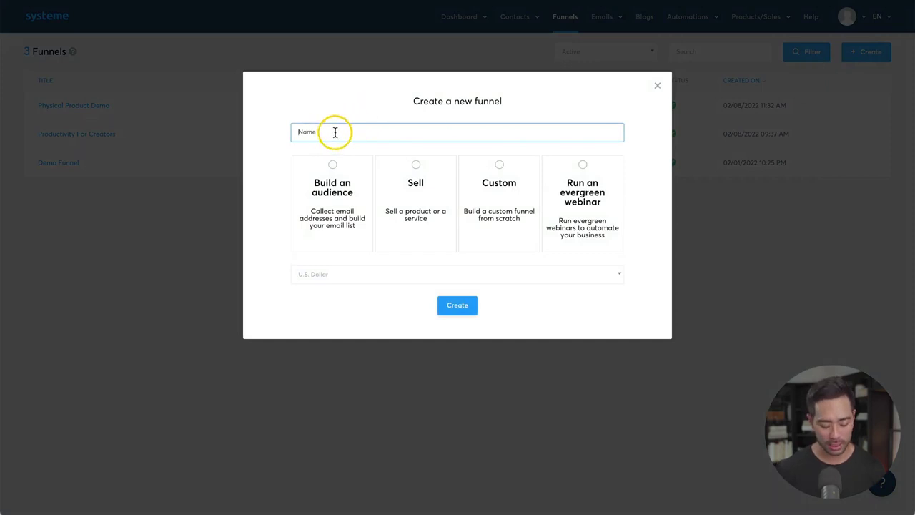
pyautogui.write('Demo Funnel 2')
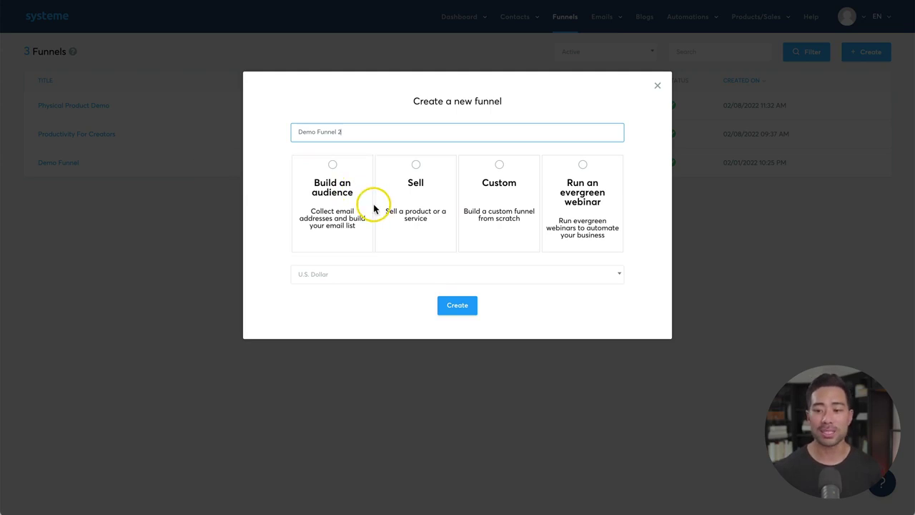
pyautogui.click(404, 212)
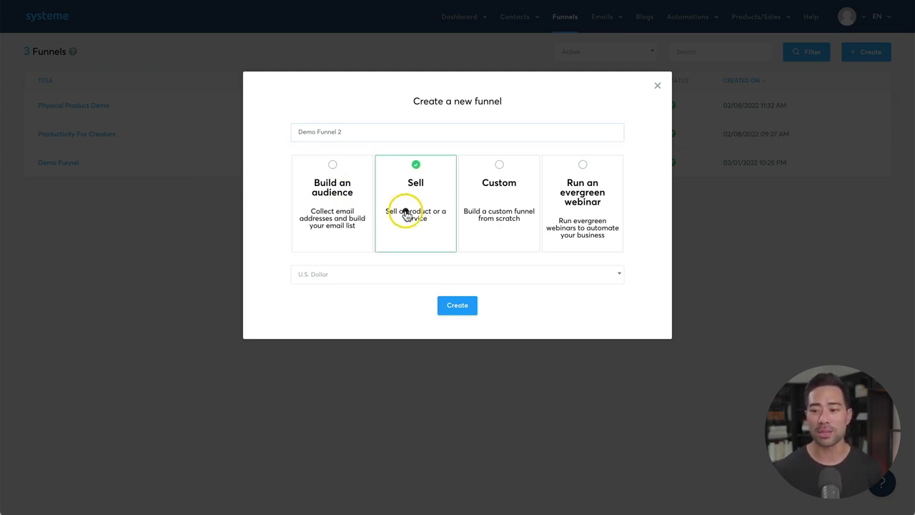
pyautogui.click(399, 286)
pyautogui.click(461, 307)
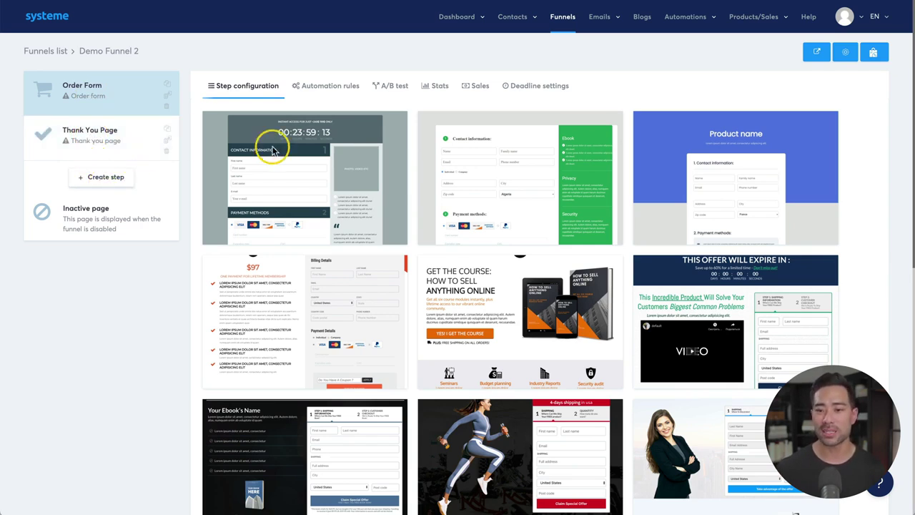
# Step: Preview the green and blue order form templates and select the blue Product name template for the Order Form step
pyautogui.moveTo(348, 183)
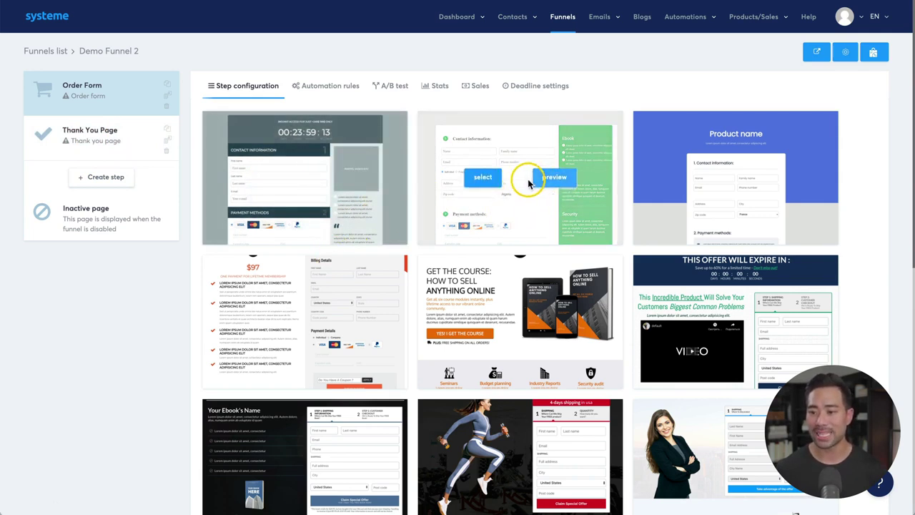
pyautogui.click(548, 178)
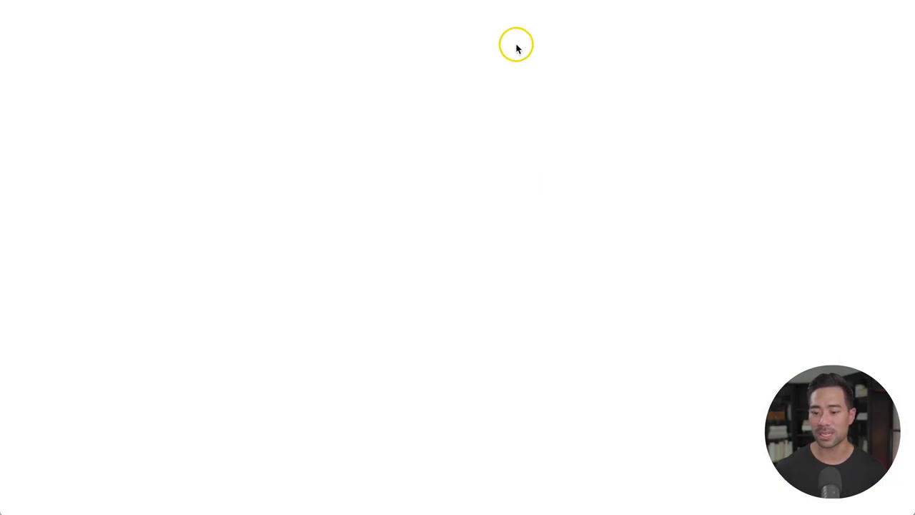
pyautogui.scroll(-5, 492, 270)
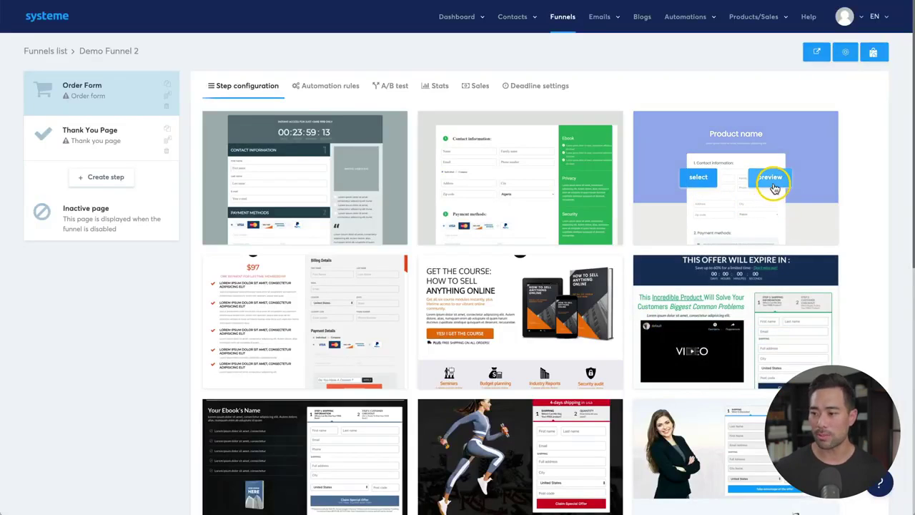
pyautogui.click(766, 179)
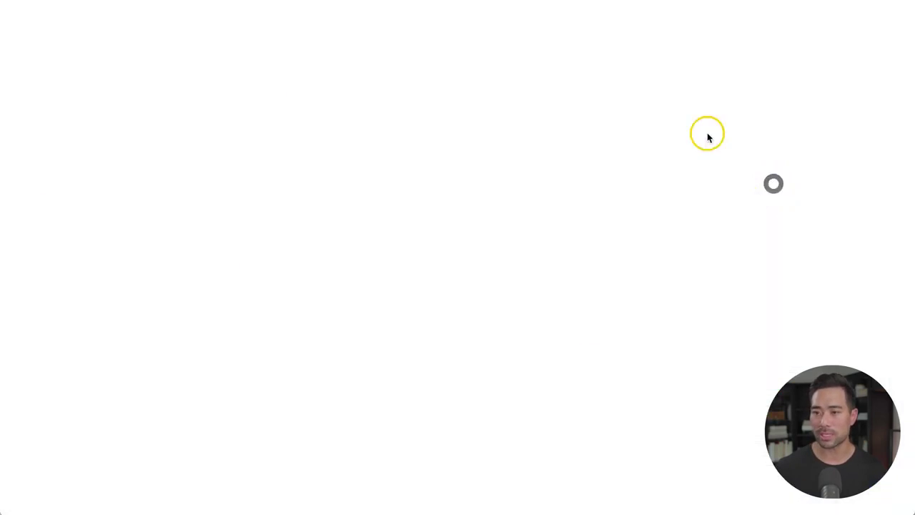
pyautogui.scroll(-4, 514, 208)
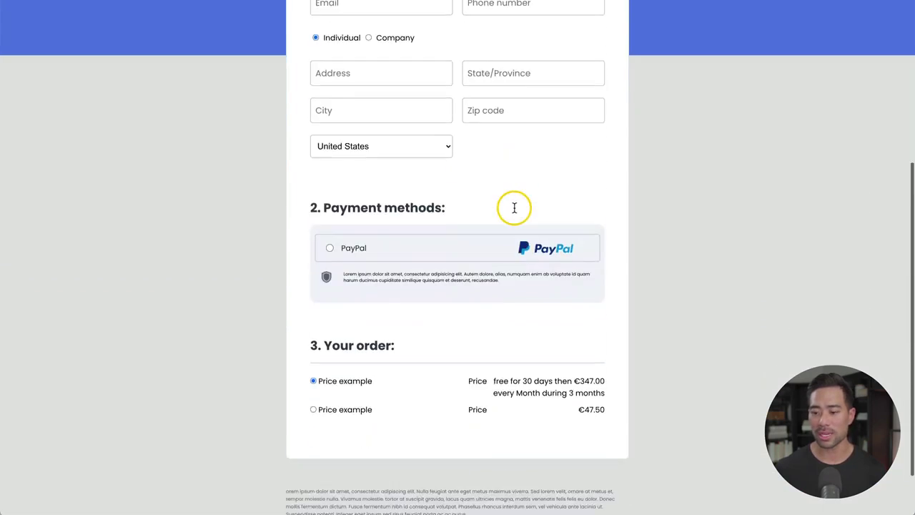
pyautogui.scroll(-2, 515, 207)
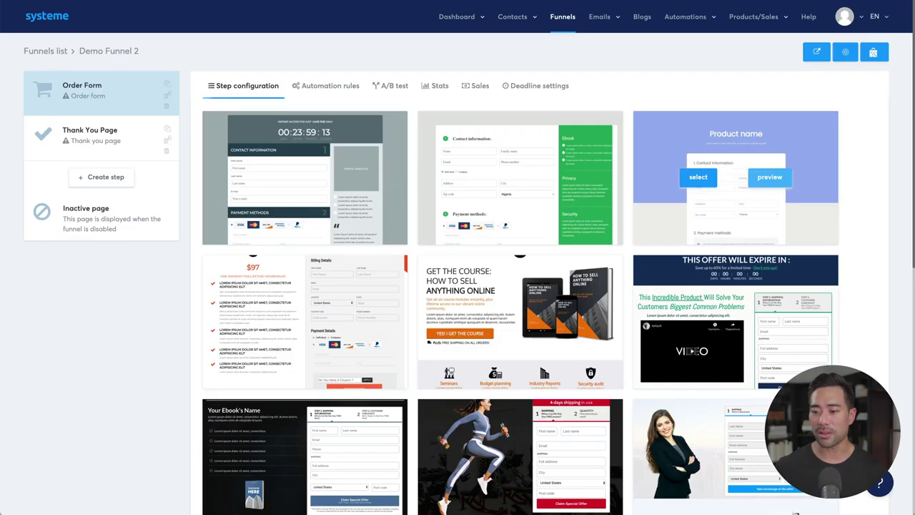
pyautogui.click(703, 178)
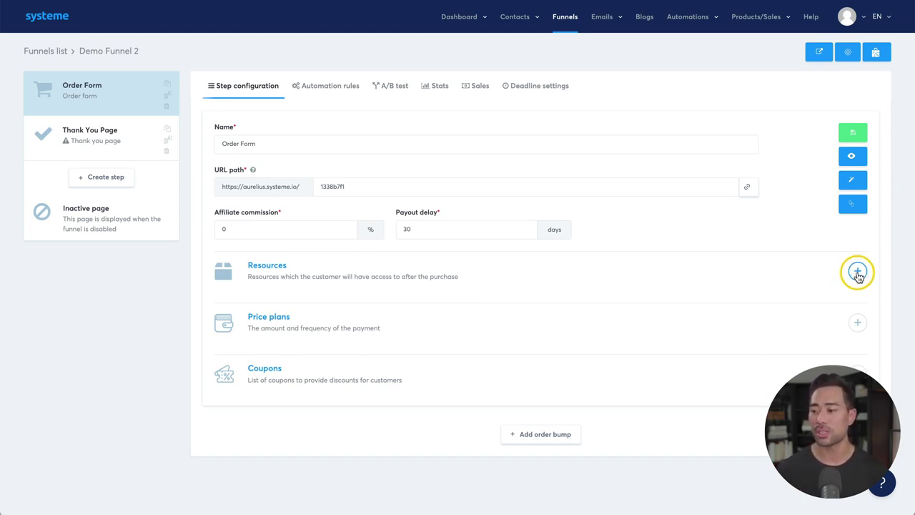
# Step: Add the Digital Marketing For Beginners course with full access as a resource on the order form
pyautogui.click(856, 272)
pyautogui.click(346, 314)
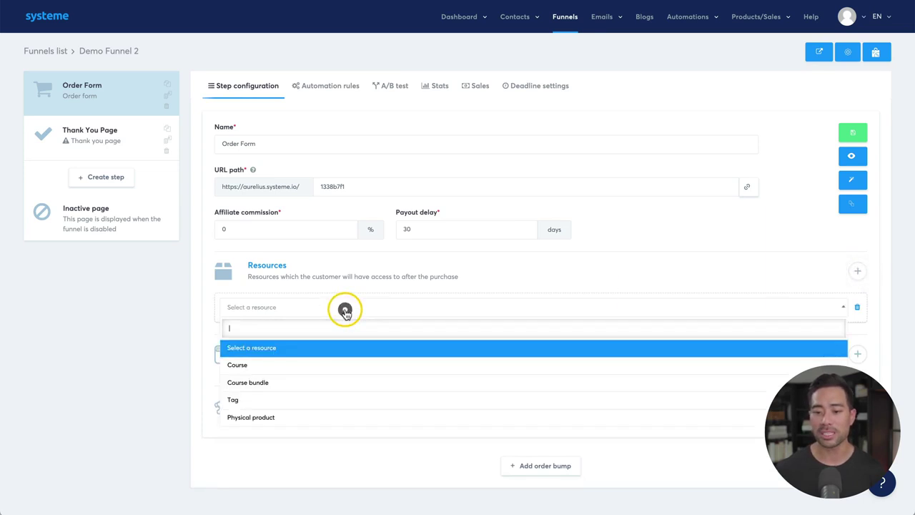
pyautogui.click(254, 373)
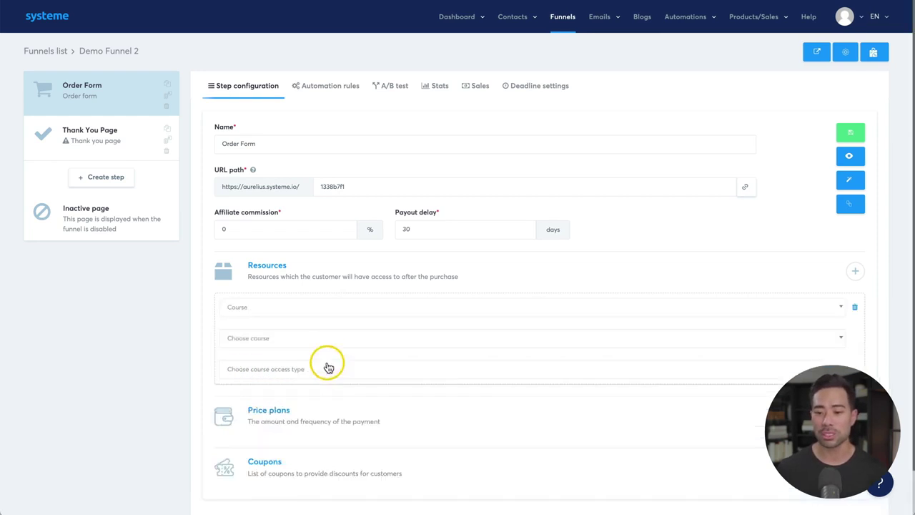
pyautogui.click(271, 338)
pyautogui.click(264, 376)
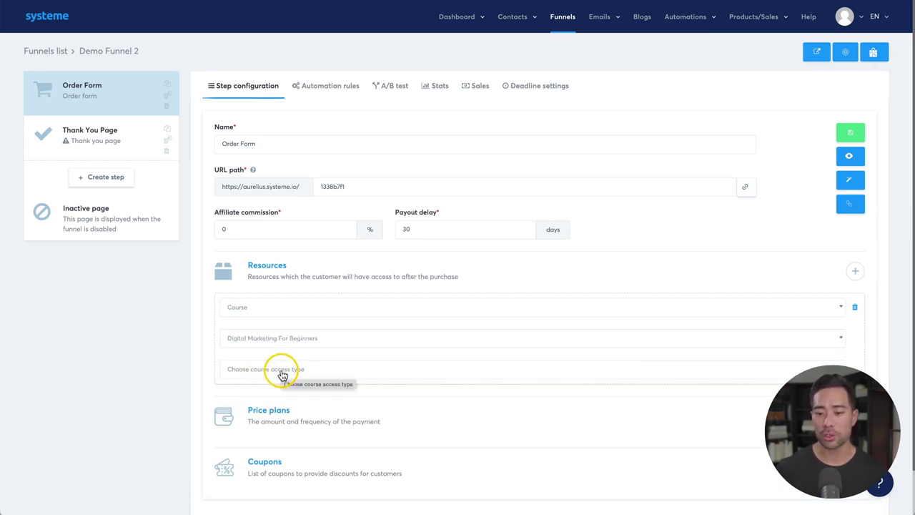
pyautogui.click(282, 371)
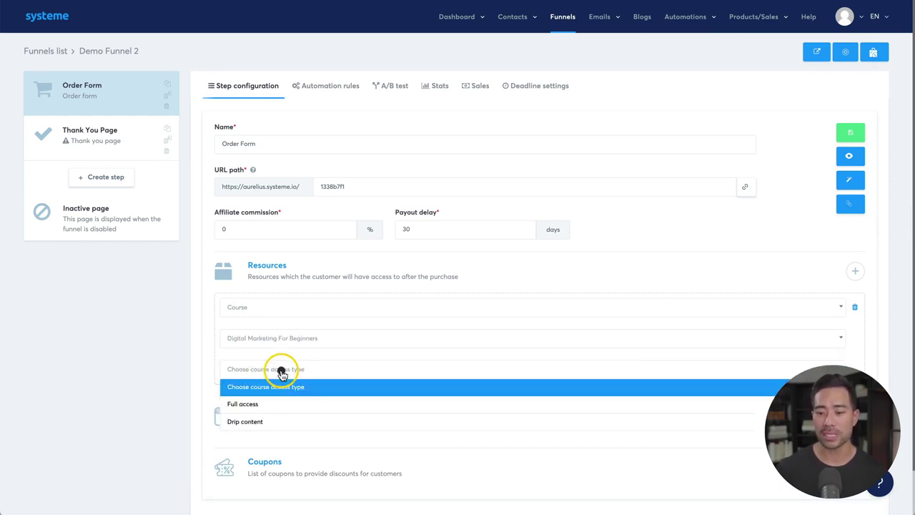
pyautogui.click(247, 404)
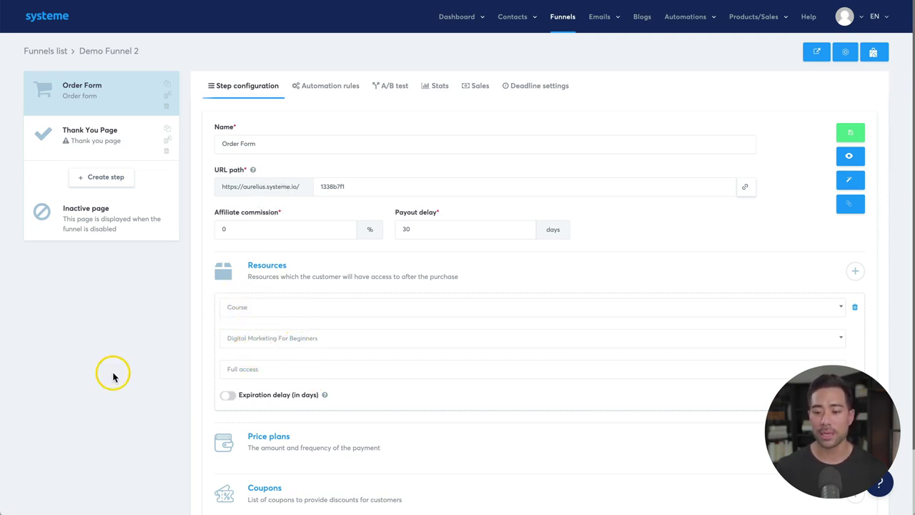
# Step: Check the available price plan types and the existing one-shot price plans for the order form
pyautogui.scroll(-2, 212, 338)
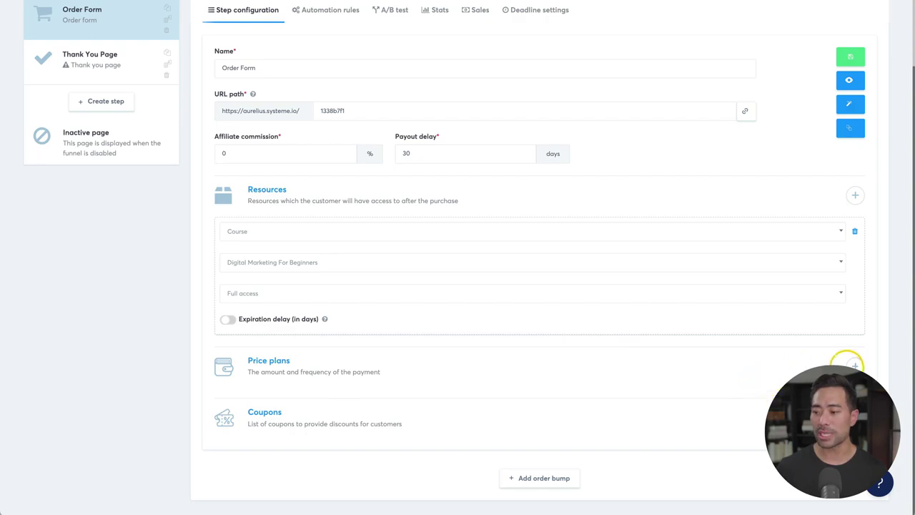
pyautogui.click(855, 365)
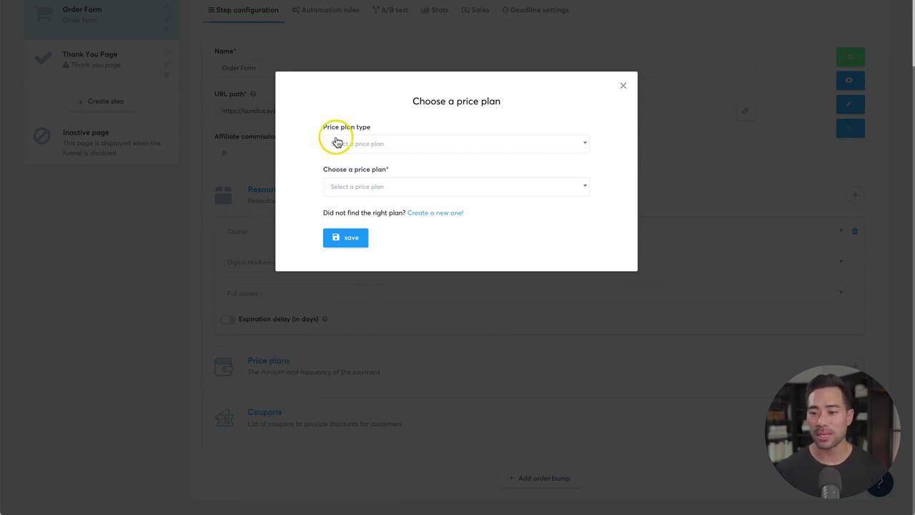
pyautogui.click(366, 152)
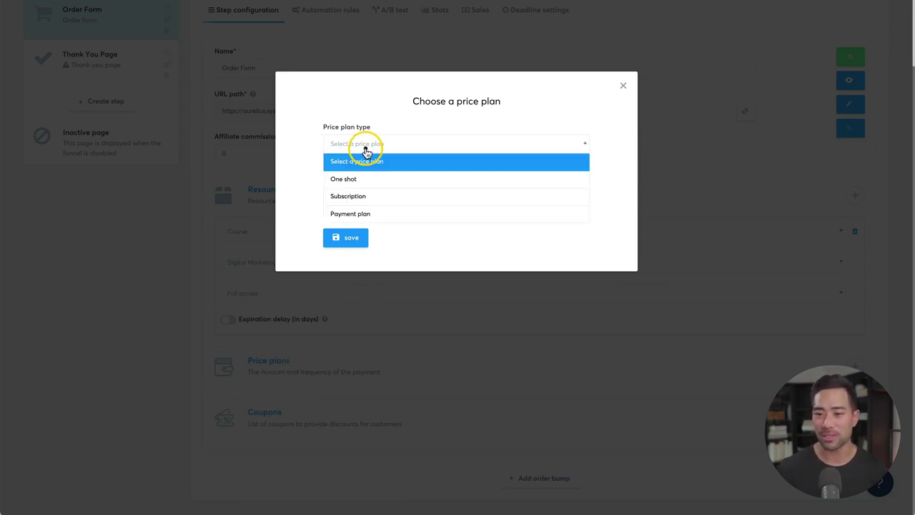
pyautogui.click(346, 126)
pyautogui.click(357, 146)
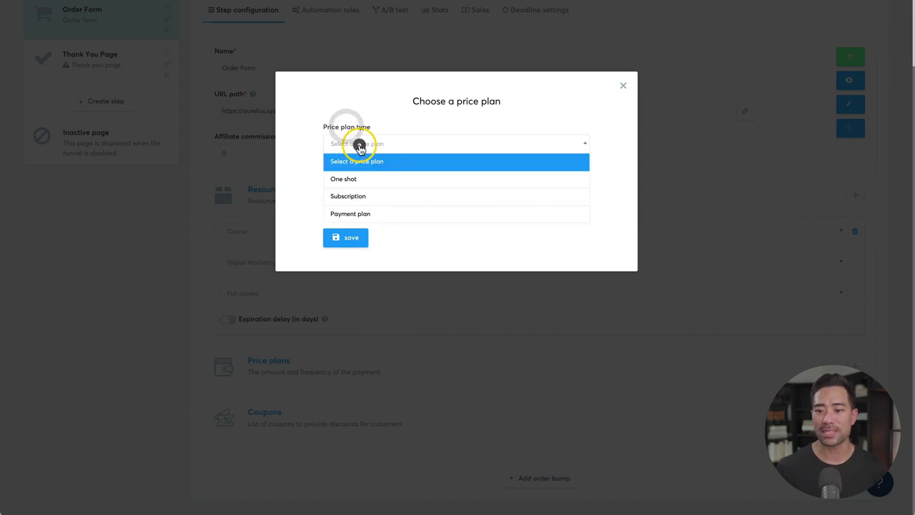
pyautogui.click(360, 184)
pyautogui.click(362, 143)
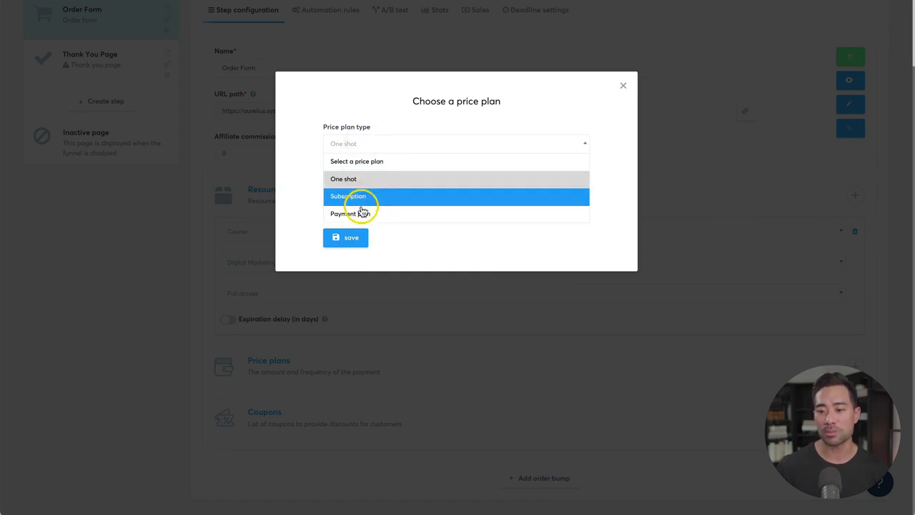
pyautogui.click(361, 179)
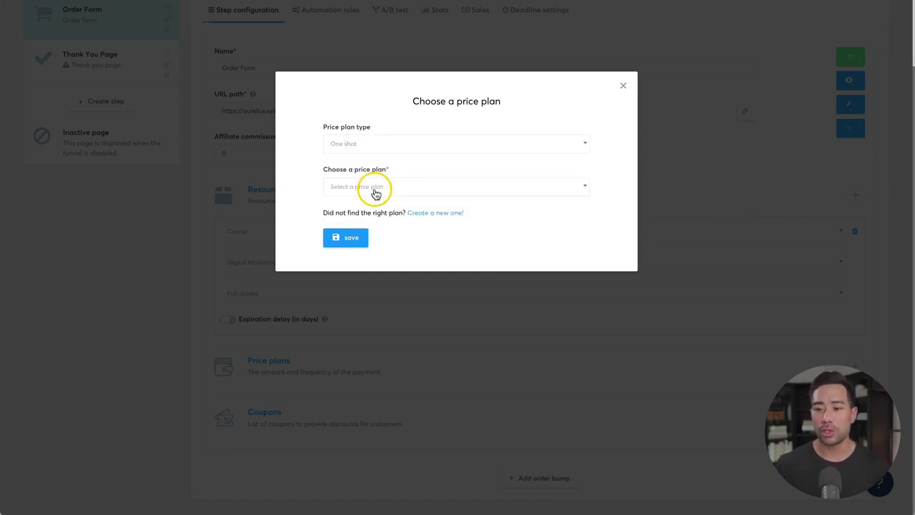
pyautogui.click(374, 187)
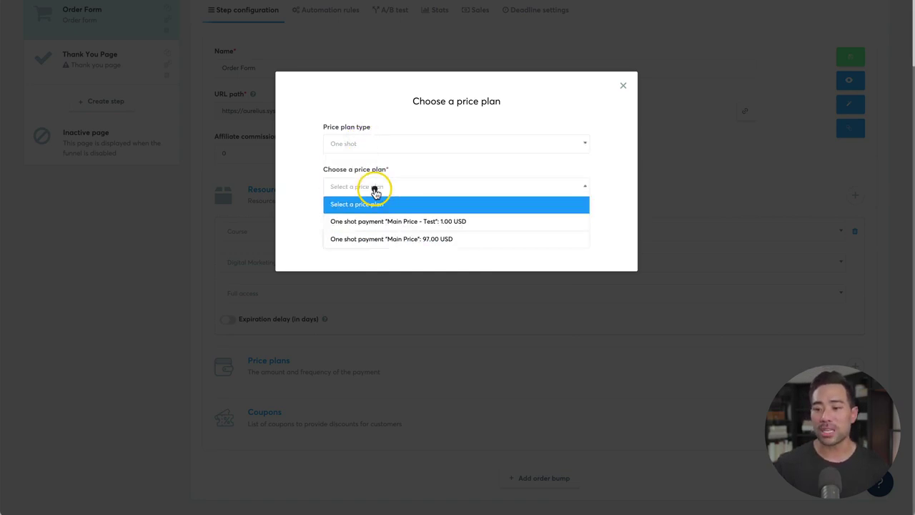
pyautogui.click(379, 257)
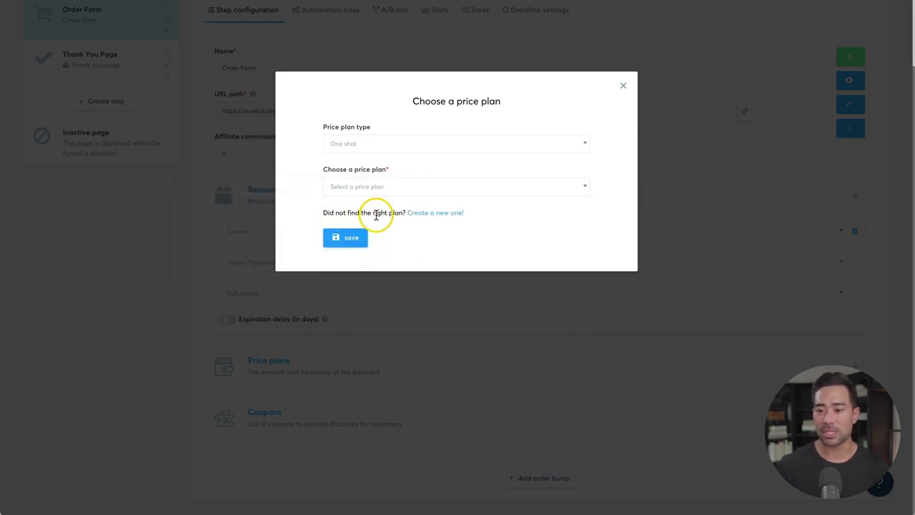
# Step: Review the new price plan form's naming fields and One shot payment option, and close it without saving
pyautogui.click(437, 215)
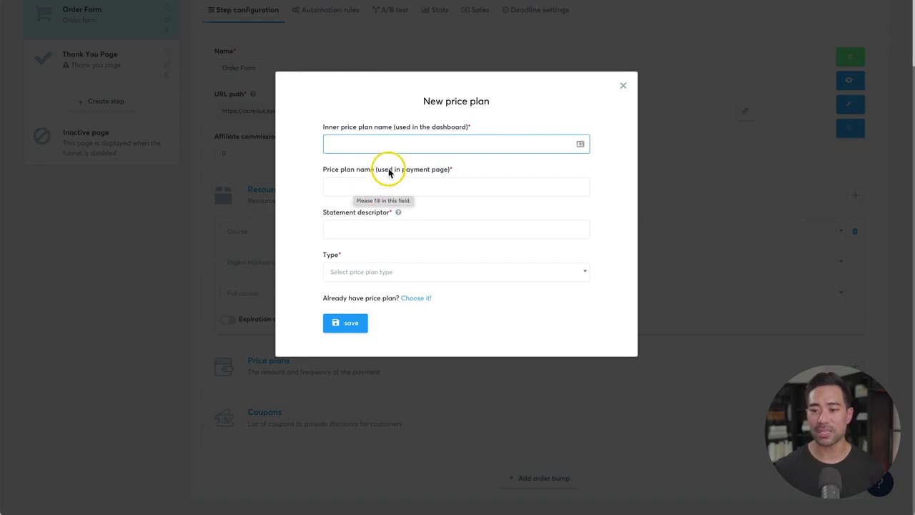
pyautogui.moveTo(389, 170); pyautogui.dragTo(445, 171)
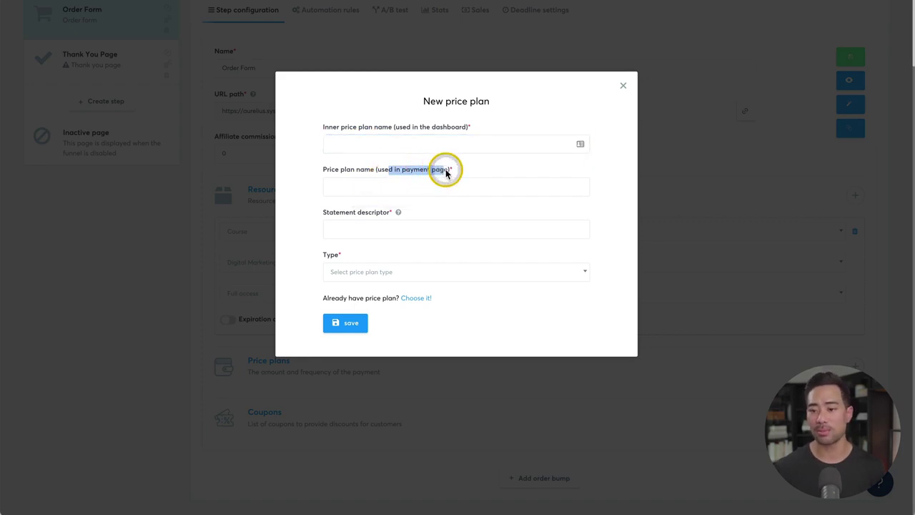
pyautogui.click(372, 278)
pyautogui.click(370, 309)
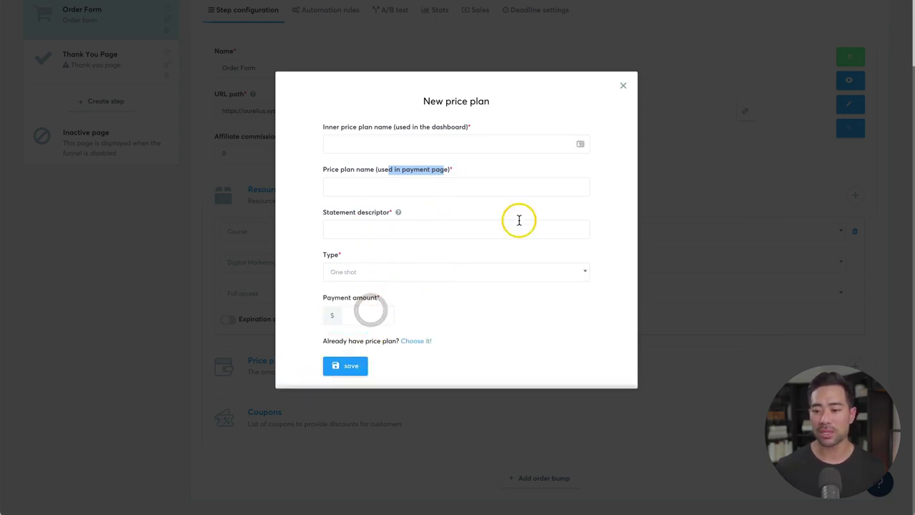
pyautogui.click(624, 86)
# Step: Add the one-shot price plan "Main Price - Test" of 1.00 USD to the order form
pyautogui.click(854, 366)
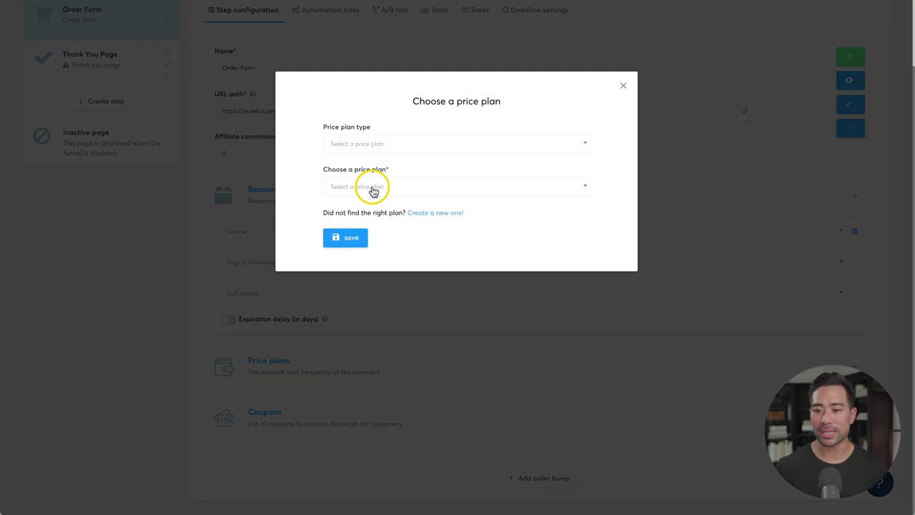
pyautogui.click(363, 143)
pyautogui.click(360, 178)
pyautogui.click(360, 187)
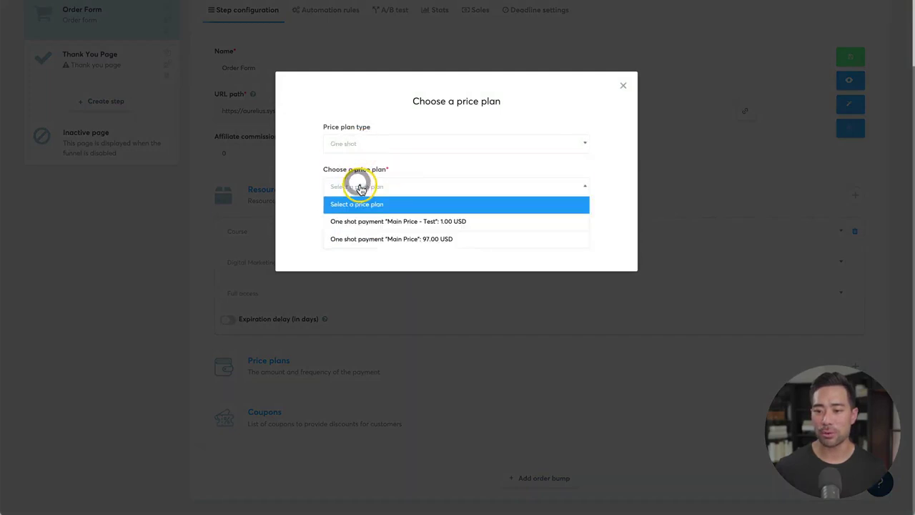
pyautogui.click(414, 223)
pyautogui.click(345, 330)
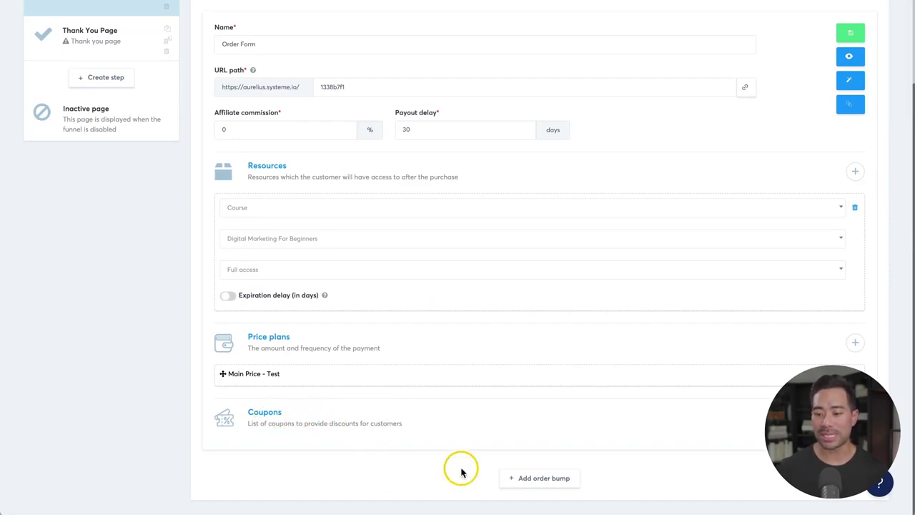
# Step: Add an order bump to the order form and review its resource and price plan settings
pyautogui.click(543, 479)
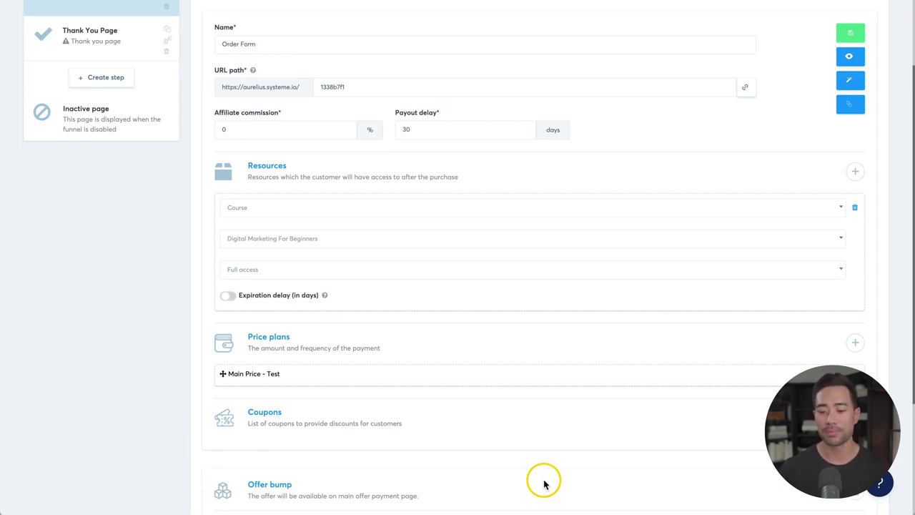
pyautogui.scroll(-3, 544, 484)
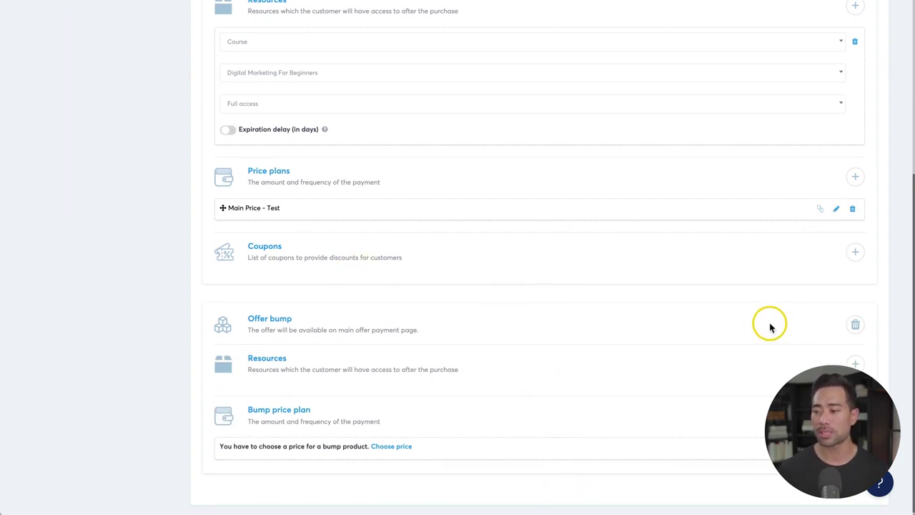
pyautogui.scroll(4, 770, 326)
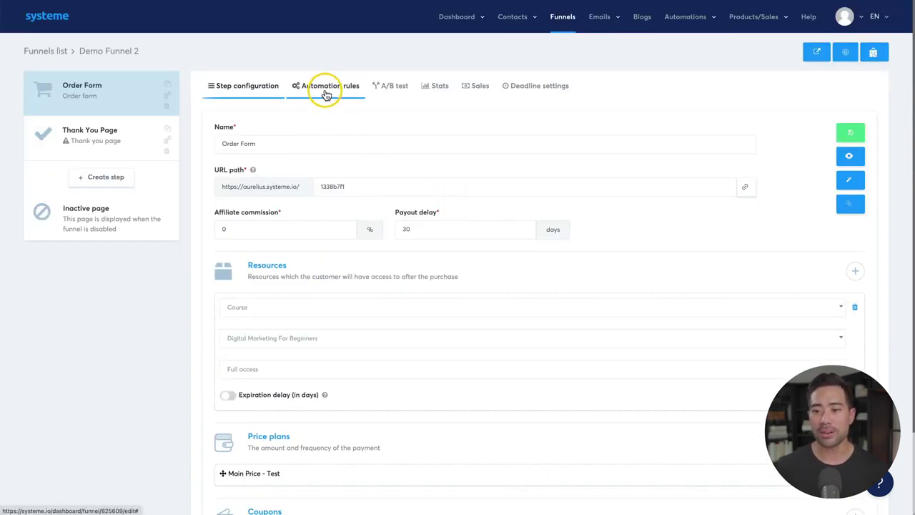
# Step: Explore the Order Form's automation rules by starting a rule with the New sale trigger and viewing the available actions
pyautogui.click(325, 93)
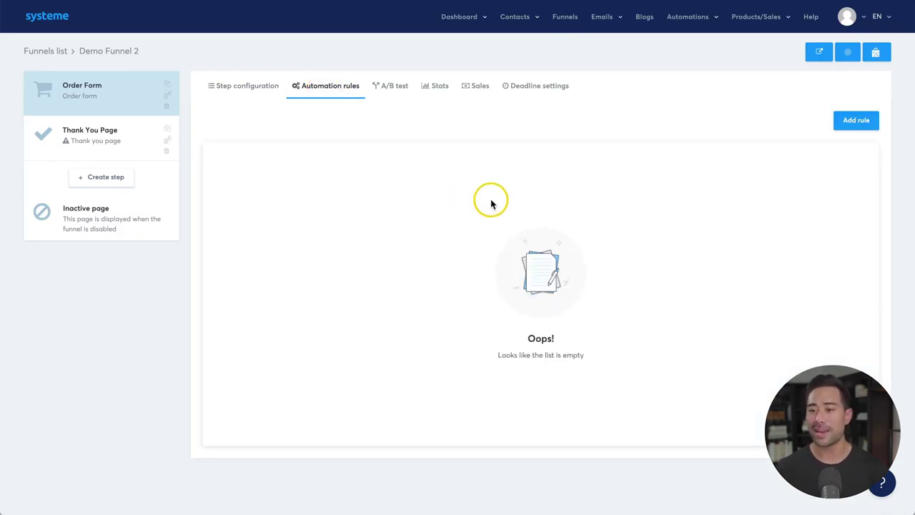
pyautogui.click(857, 120)
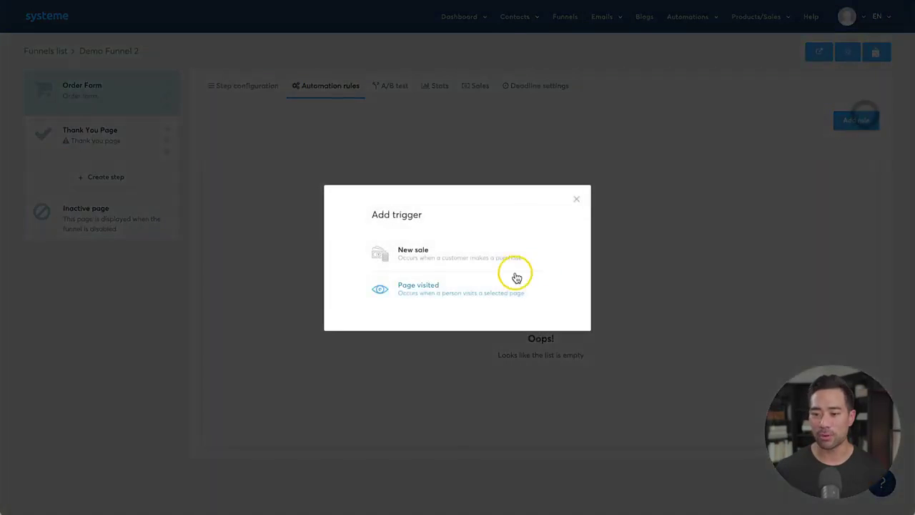
pyautogui.click(439, 269)
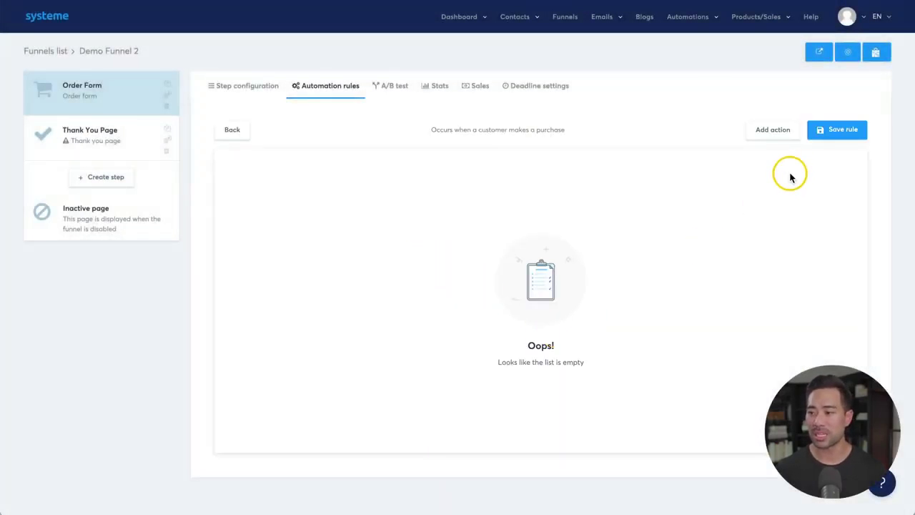
pyautogui.click(770, 131)
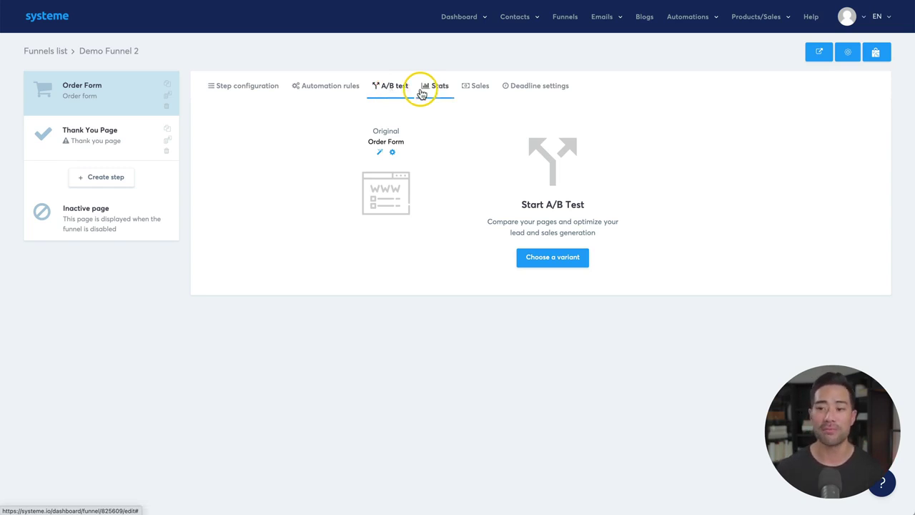
# Step: View the page templates available for the Thank You Page step
pyautogui.click(106, 138)
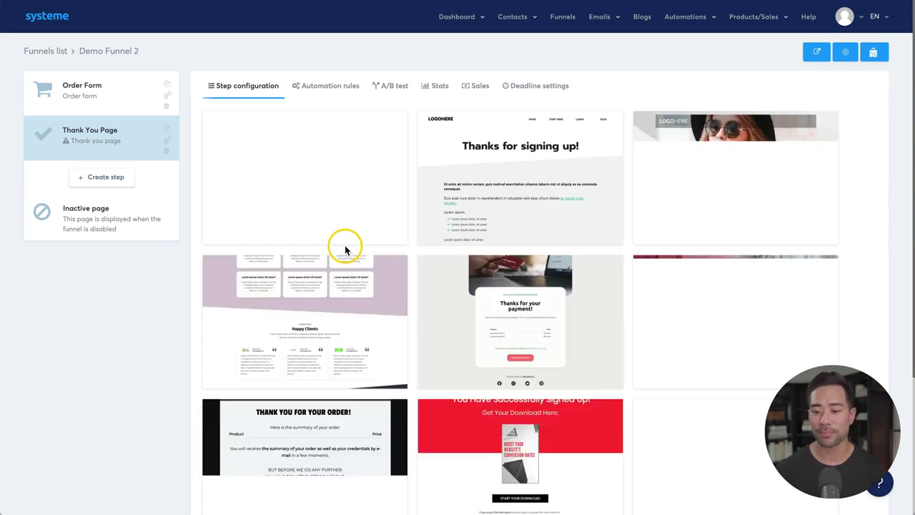
pyautogui.moveTo(485, 338)
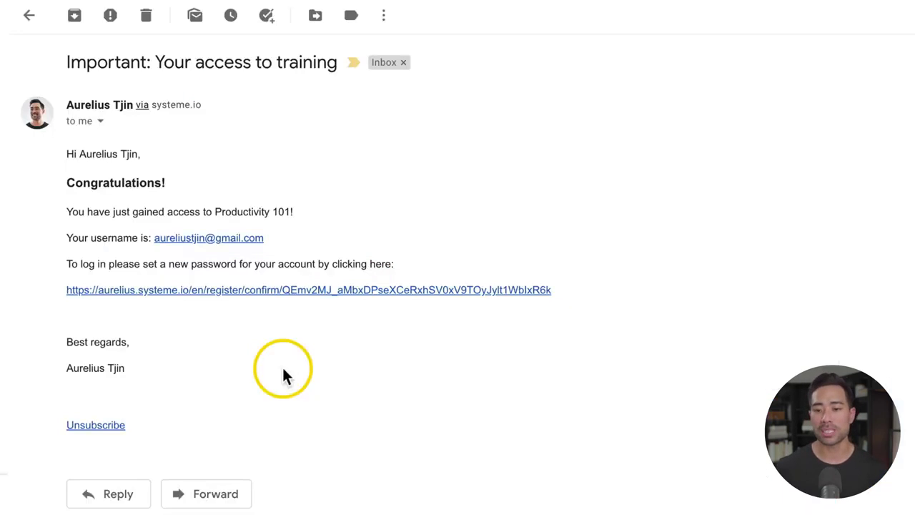
# Step: Switch to the Gmail inbox and examine the course access e-mail's wording, username line and password setup link
pyautogui.click(229, 212)
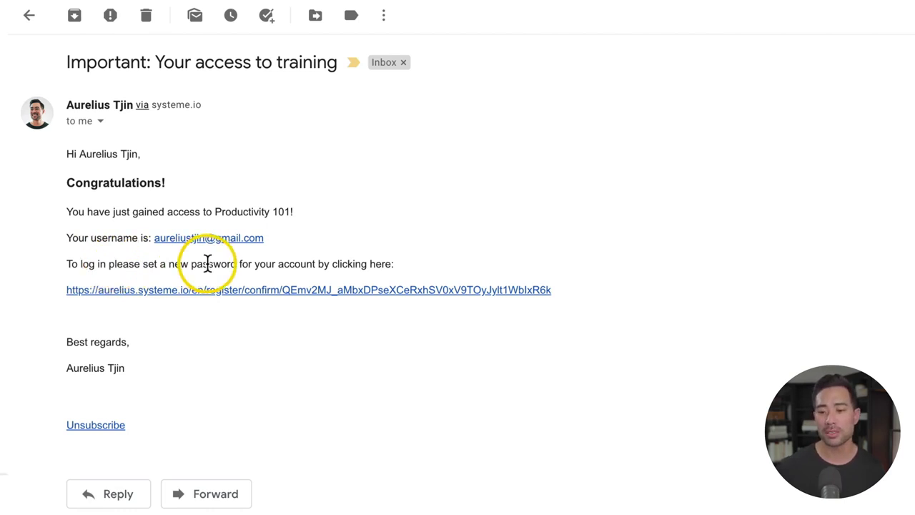
pyautogui.click(203, 344)
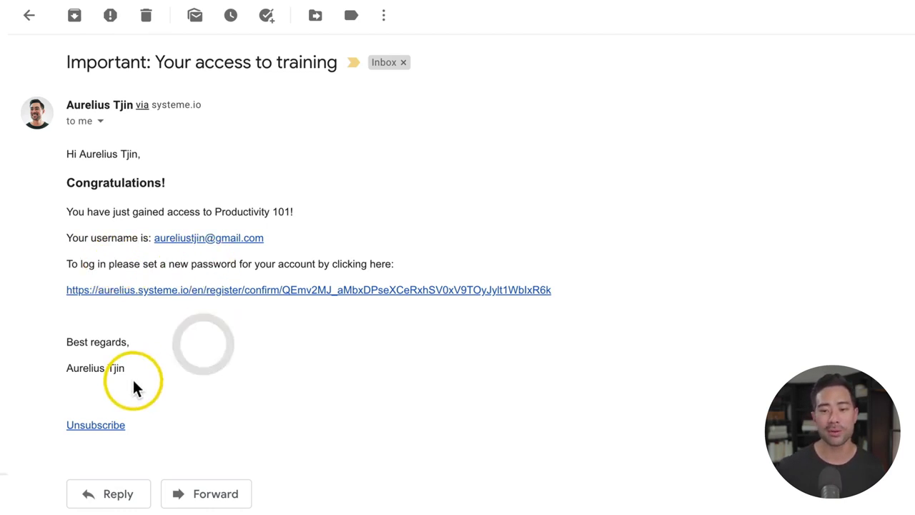
pyautogui.moveTo(139, 378)
pyautogui.mouseDown()
pyautogui.moveTo(98, 156)
pyautogui.moveTo(68, 151)
pyautogui.mouseUp()
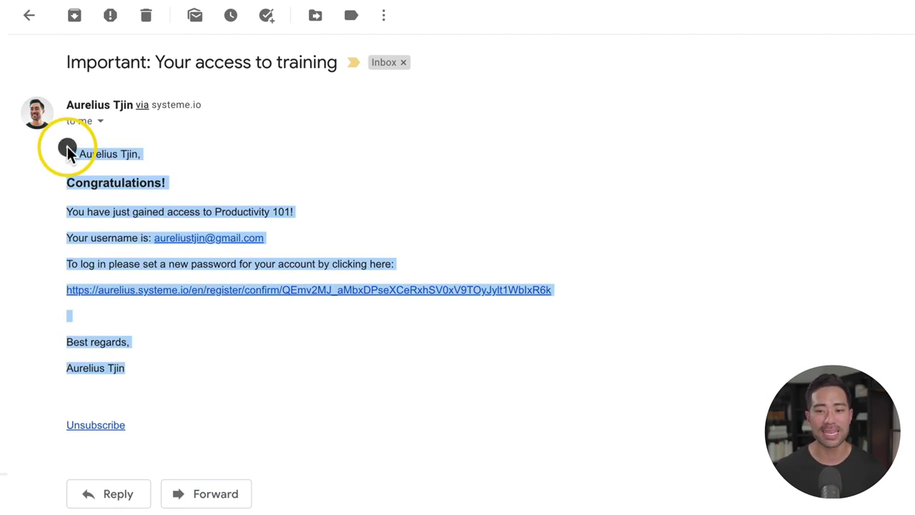
pyautogui.click(68, 149)
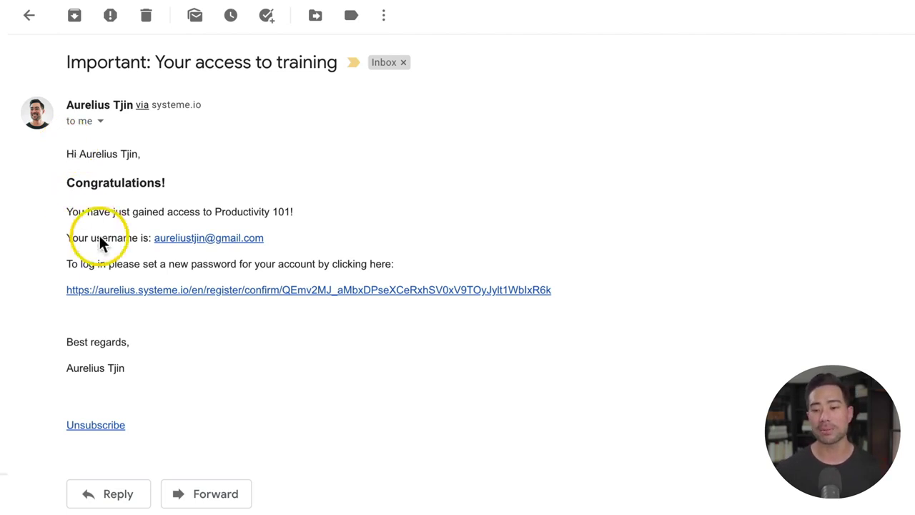
pyautogui.moveTo(85, 211); pyautogui.dragTo(228, 208)
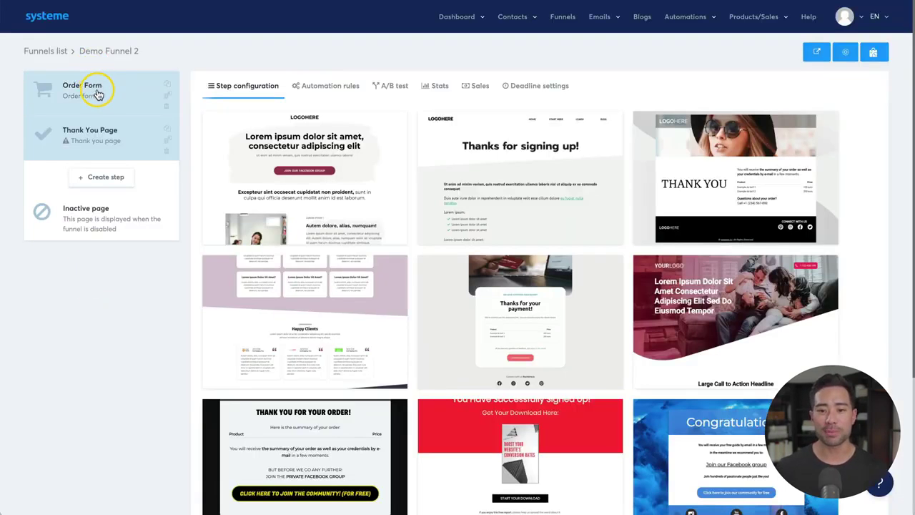
# Step: Create a new funnel step named Sales Page with the Sales page type
pyautogui.click(102, 184)
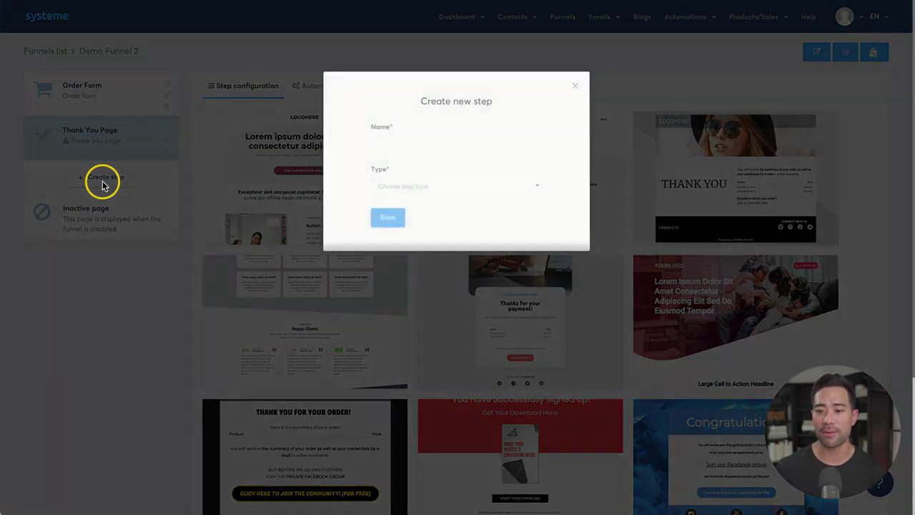
pyautogui.click(427, 139)
pyautogui.write('Sales')
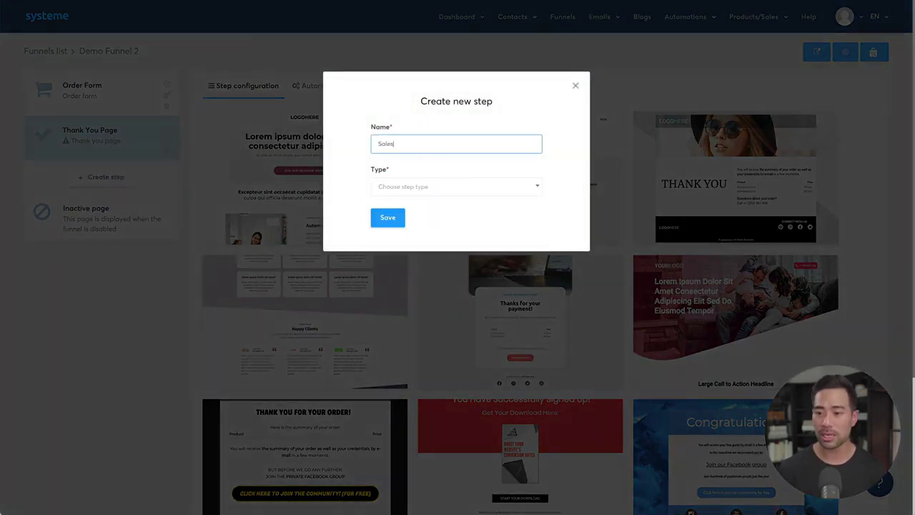
pyautogui.write(' Page')
pyautogui.click(424, 182)
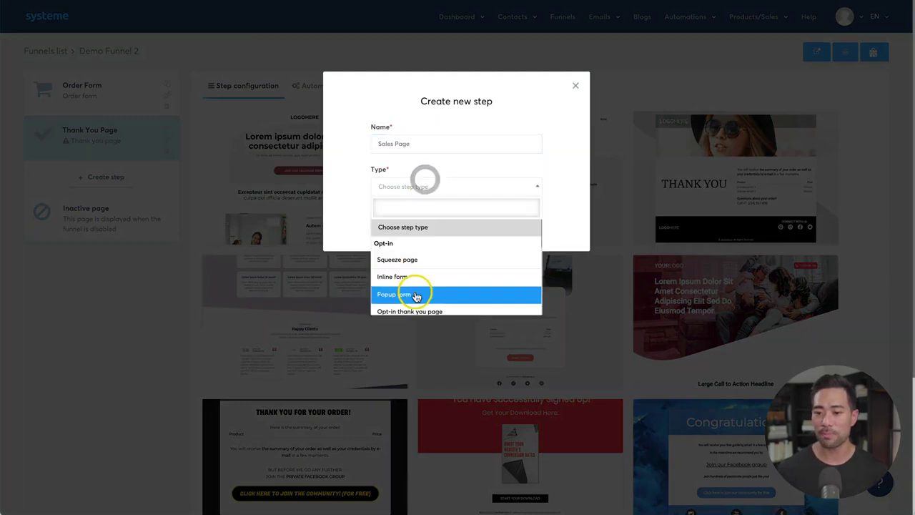
pyautogui.scroll(-3, 411, 295)
pyautogui.scroll(3, 386, 246)
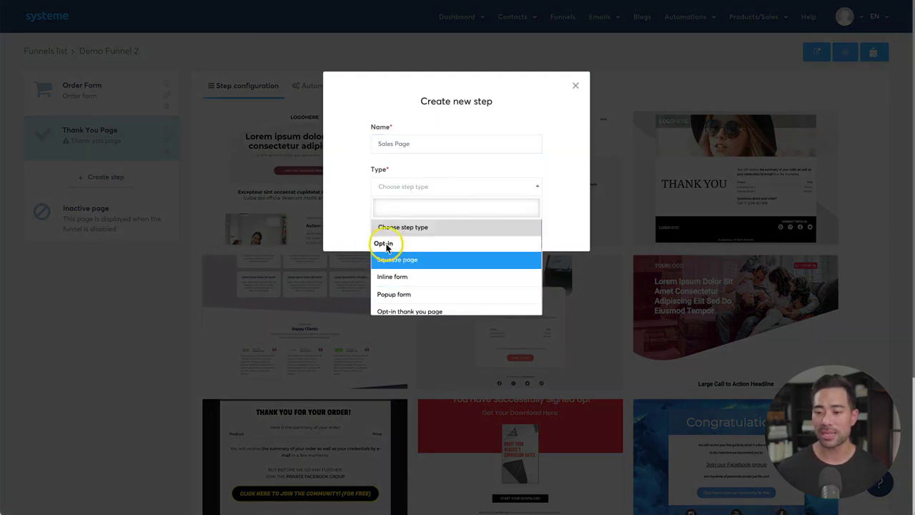
pyautogui.scroll(-3, 397, 246)
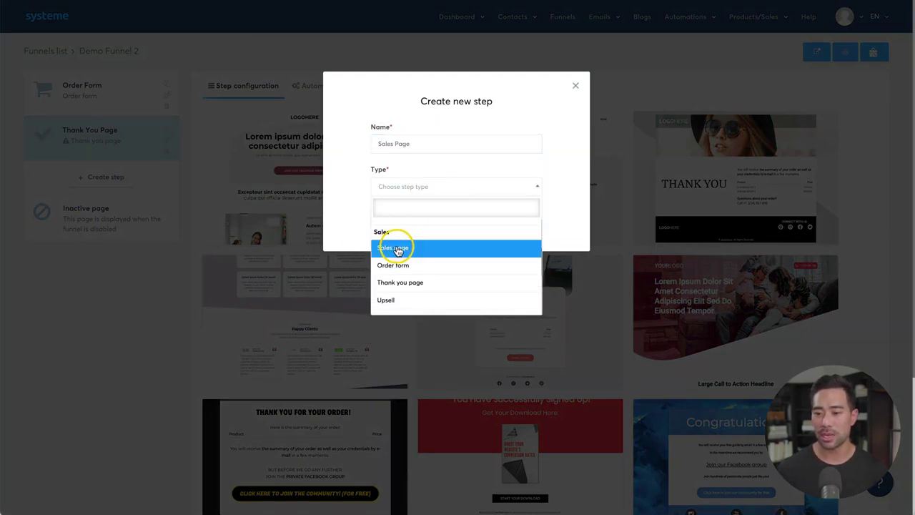
pyautogui.click(399, 248)
pyautogui.click(390, 220)
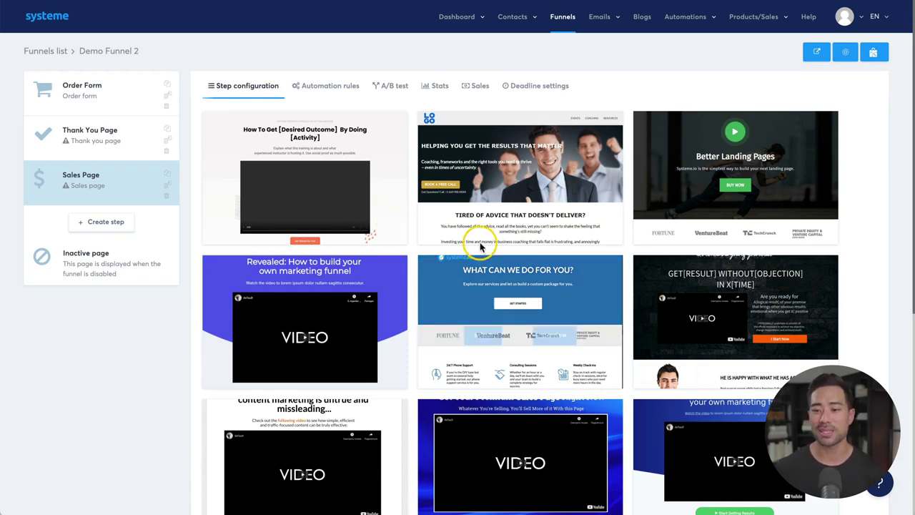
pyautogui.moveTo(502, 238)
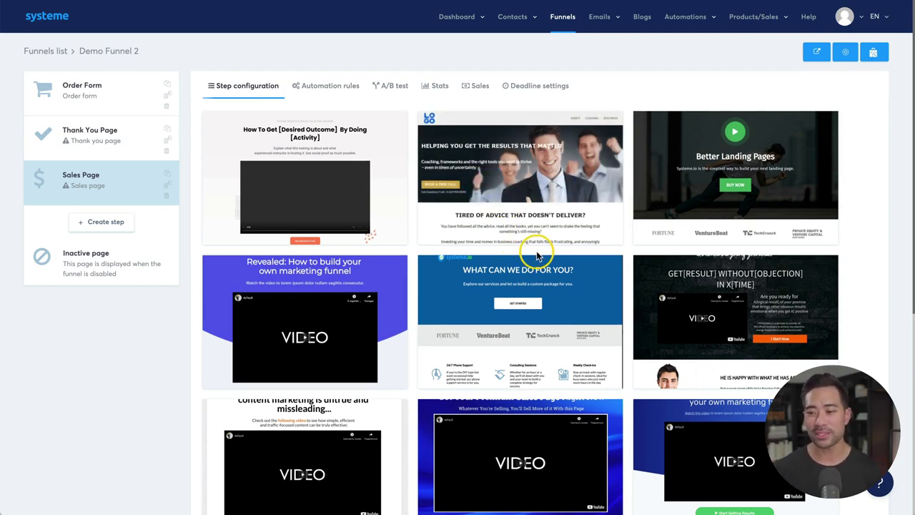
# Step: Browse the sales page templates and apply the Better Landing Pages template to the Sales Page
pyautogui.scroll(-5, 536, 236)
pyautogui.scroll(5, 538, 256)
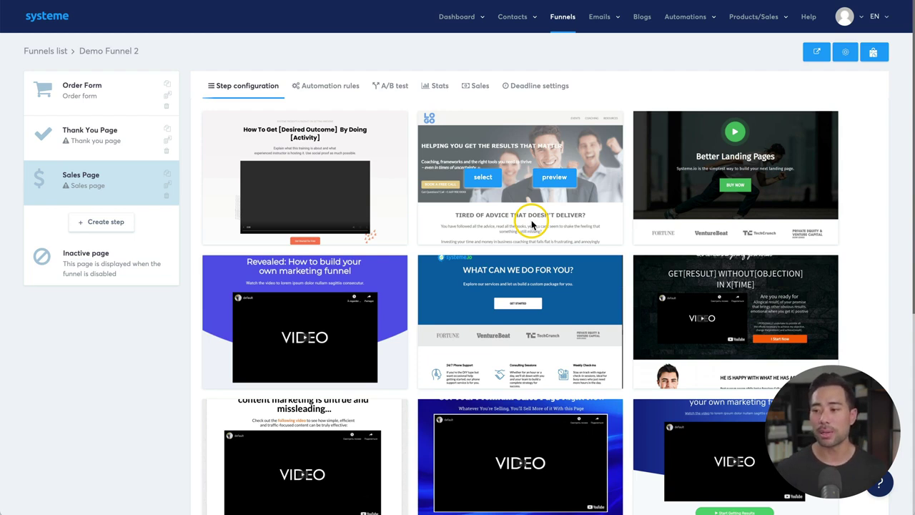
pyautogui.moveTo(719, 183)
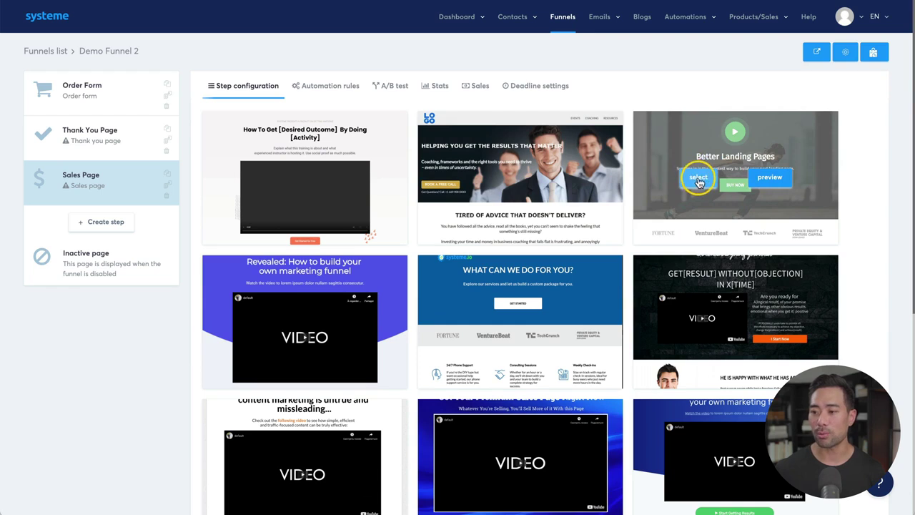
pyautogui.click(699, 179)
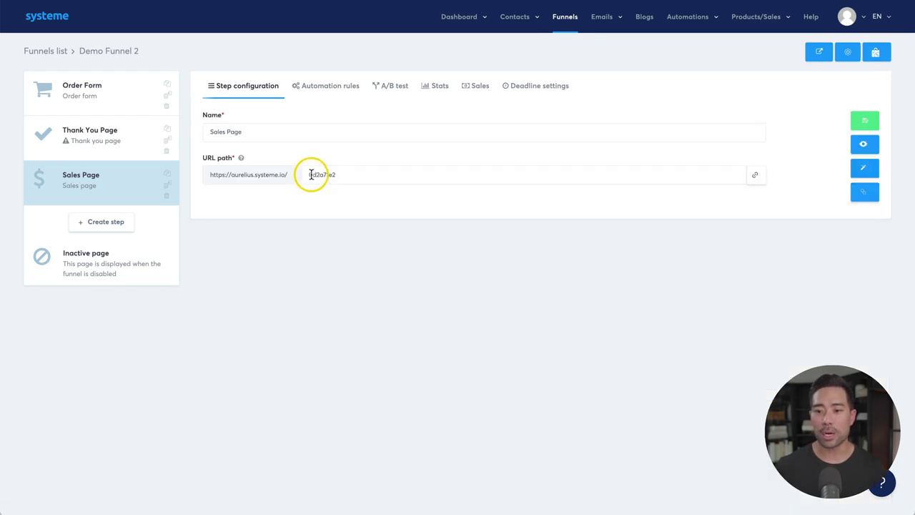
# Step: Examine the Sales Page's URL path and the account menu's Settings entry
pyautogui.moveTo(311, 174); pyautogui.dragTo(381, 174)
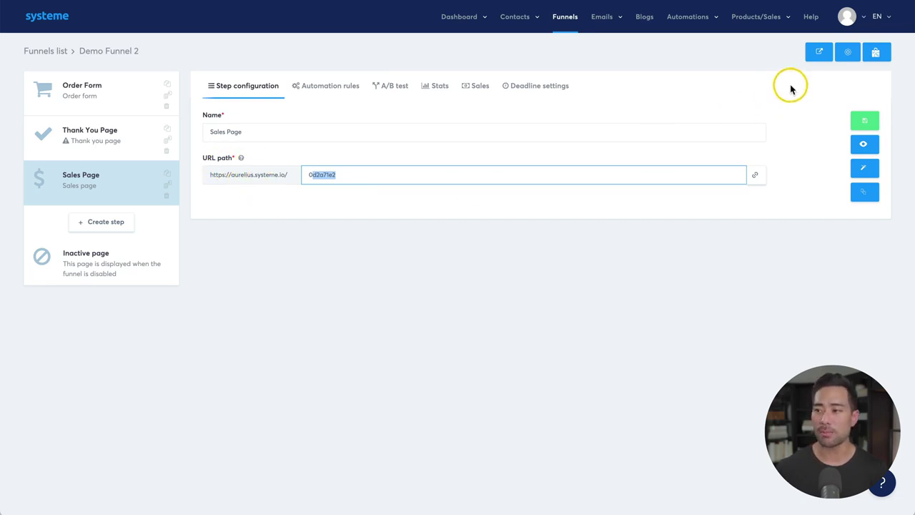
pyautogui.click(848, 16)
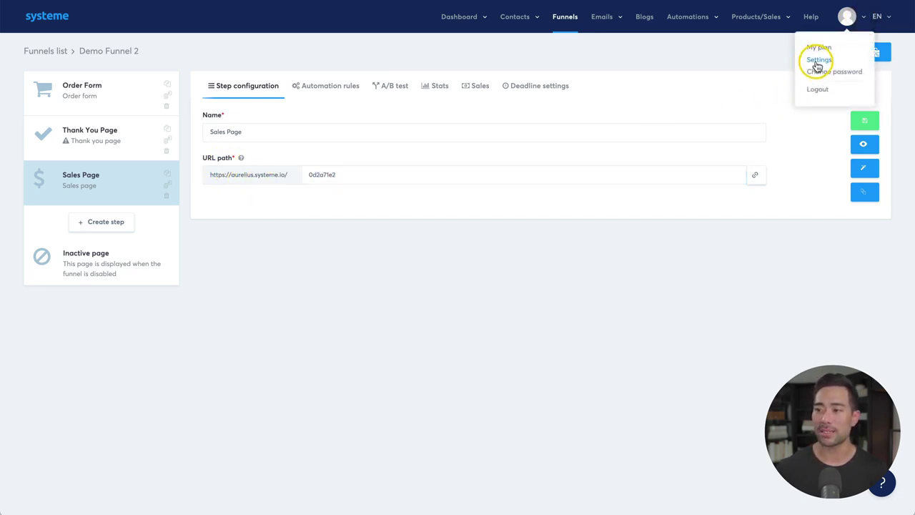
pyautogui.click(589, 299)
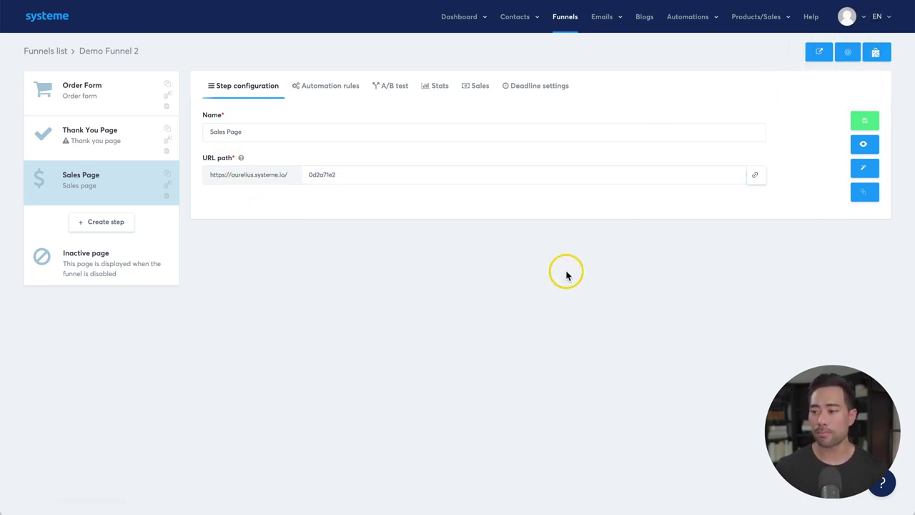
# Step: Open the Sales Page in the page editor and look through the template's sections down to Pricing
pyautogui.click(860, 173)
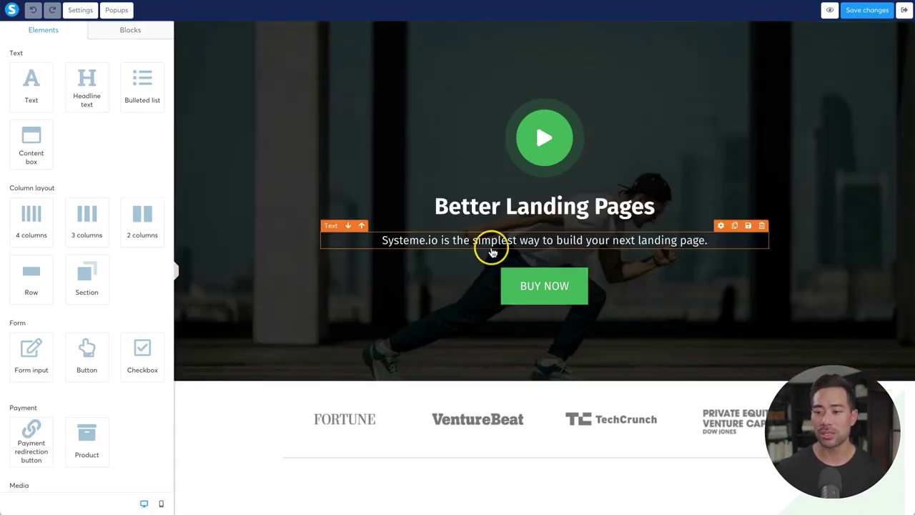
pyautogui.scroll(-1, 459, 335)
pyautogui.scroll(-20, 458, 334)
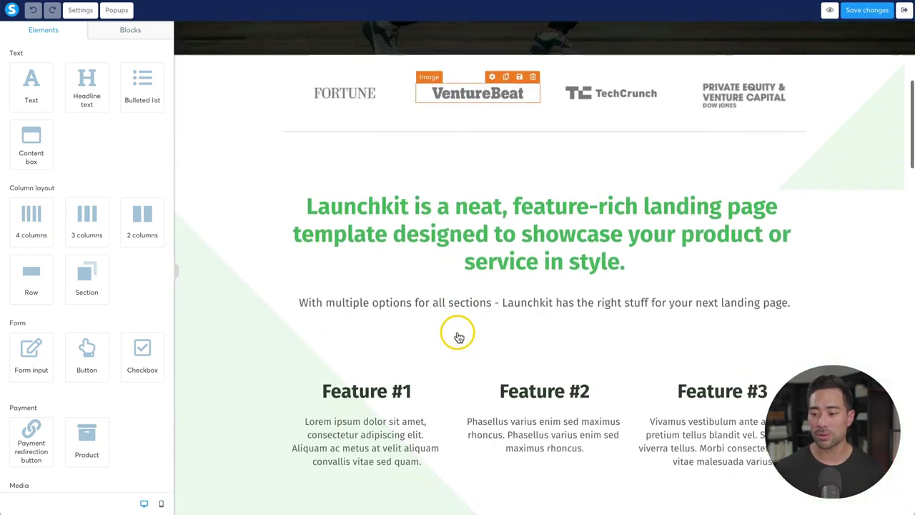
pyautogui.scroll(-9, 458, 335)
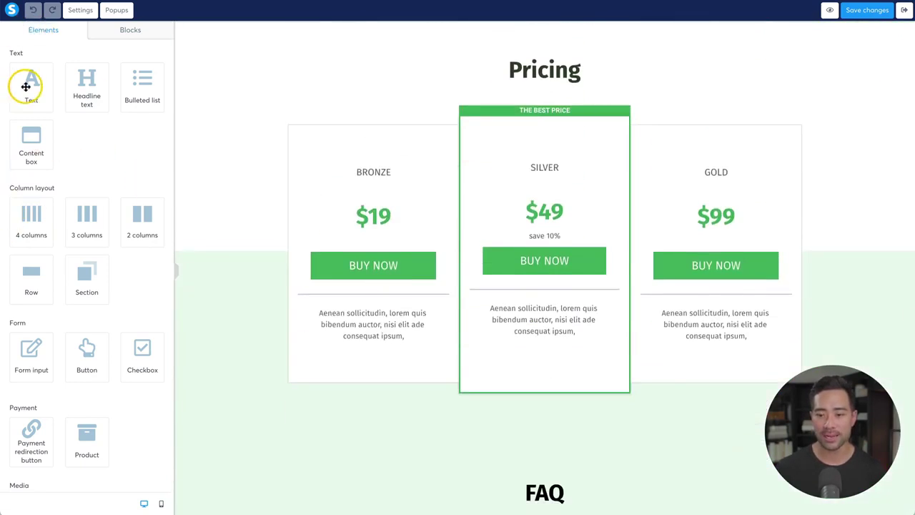
# Step: Add a headline text element directly above the Pricing heading and format it as H1
pyautogui.scroll(1, 327, 168)
pyautogui.scroll(3, 327, 168)
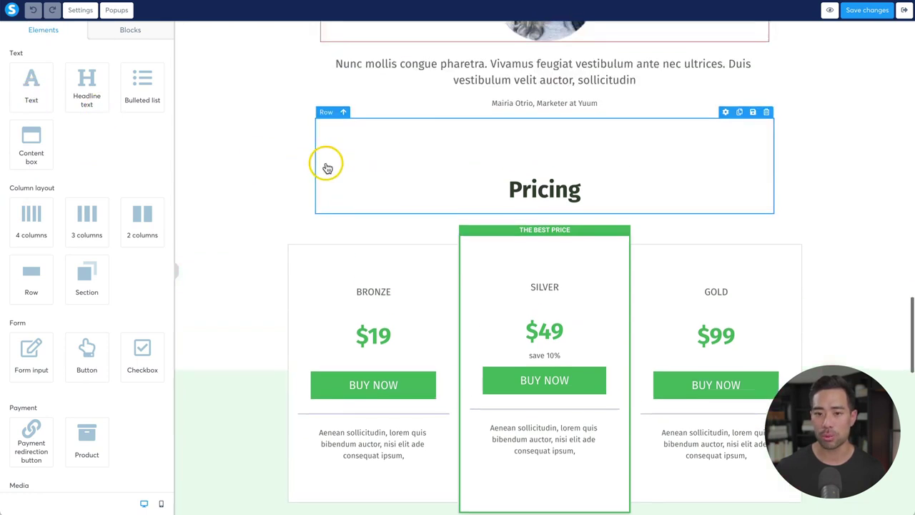
pyautogui.moveTo(86, 86); pyautogui.dragTo(555, 186)
pyautogui.click(509, 158)
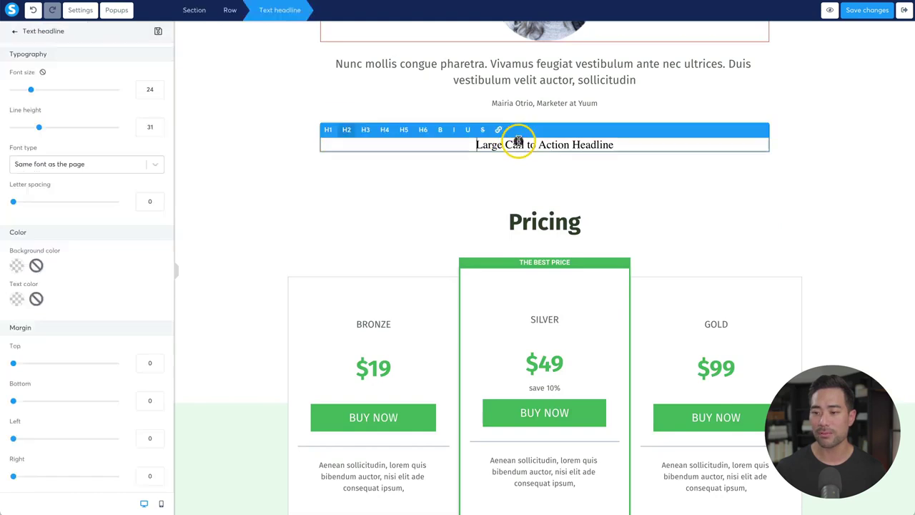
pyautogui.tripleClick(516, 143)
pyautogui.click(328, 130)
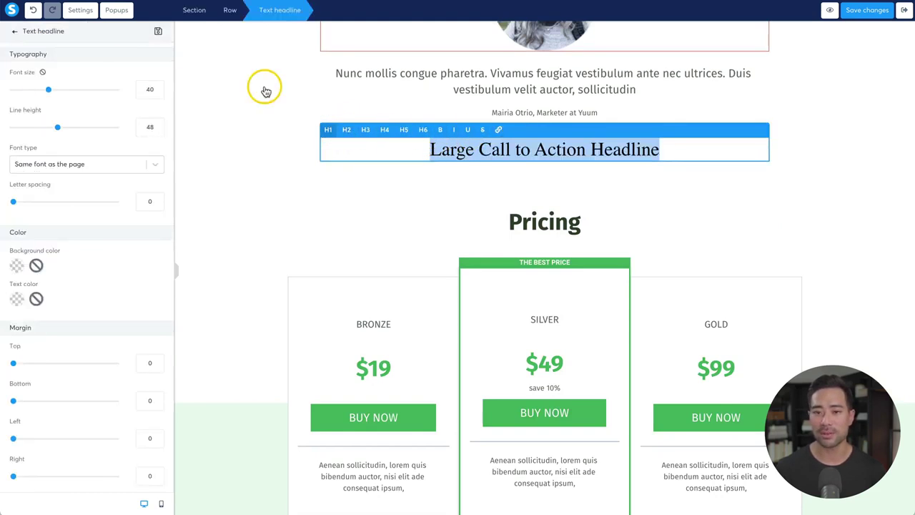
pyautogui.press('Escape')
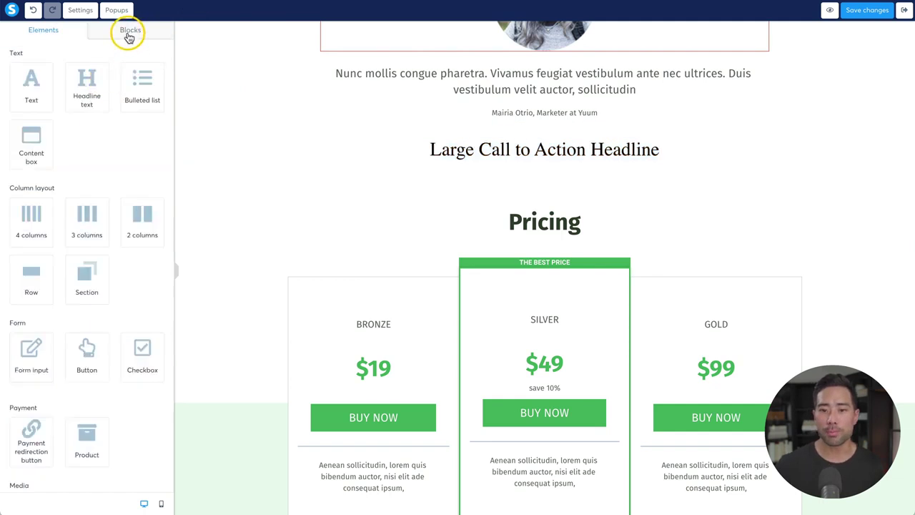
# Step: Insert the Features block with four columns of items (big image, headline and text) below the page footer
pyautogui.click(129, 30)
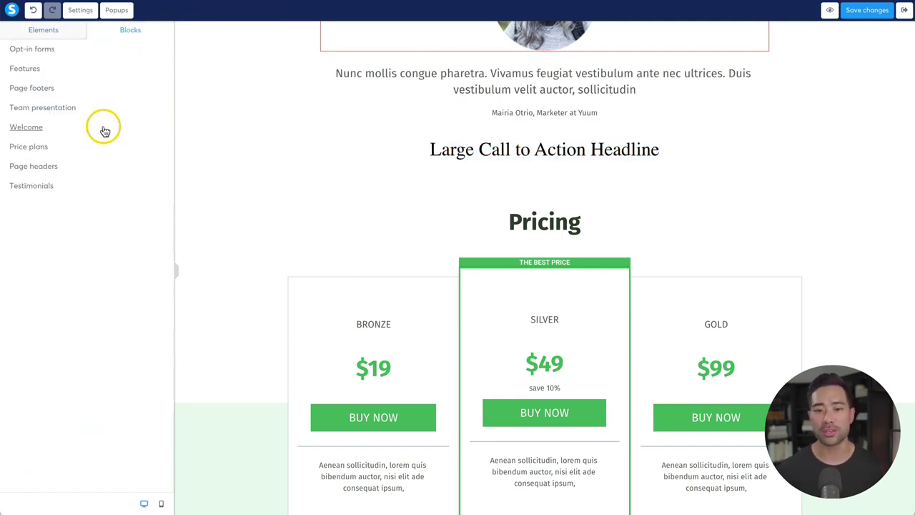
pyautogui.click(26, 69)
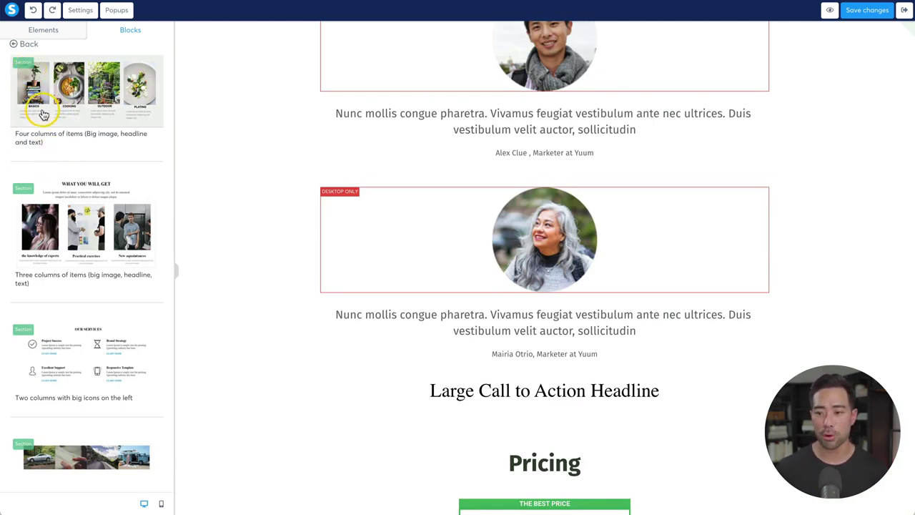
pyautogui.scroll(-15, 565, 372)
pyautogui.scroll(6, 565, 377)
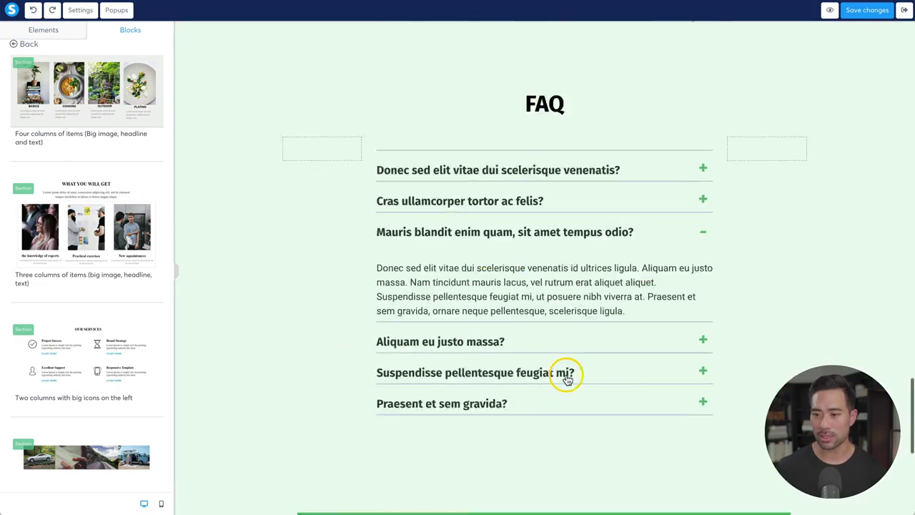
pyautogui.scroll(-5, 460, 236)
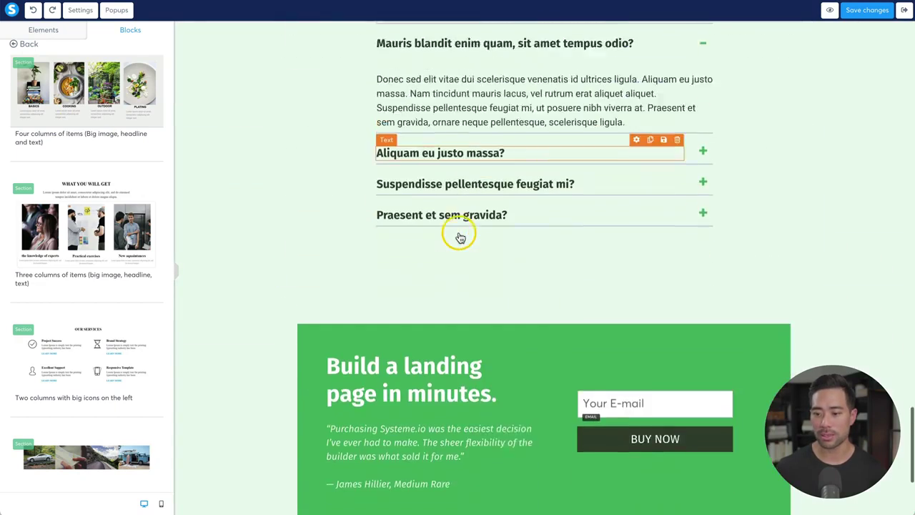
pyautogui.moveTo(467, 170); pyautogui.dragTo(482, 476)
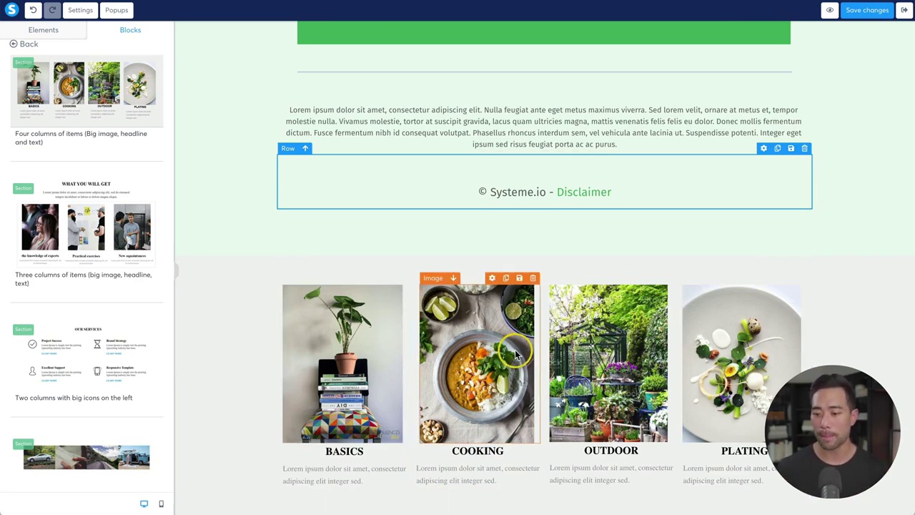
# Step: View the BASICS image's settings and undo the insertion of the four-column block
pyautogui.click(342, 388)
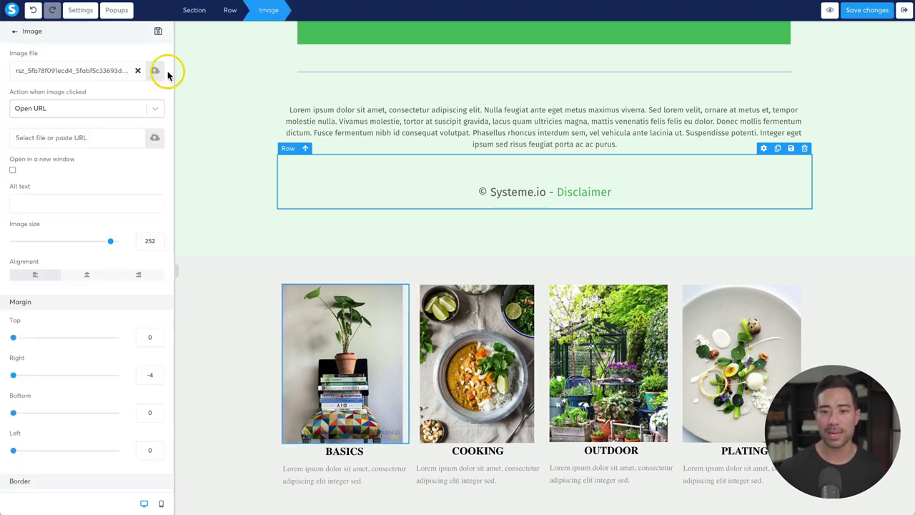
pyautogui.click(33, 11)
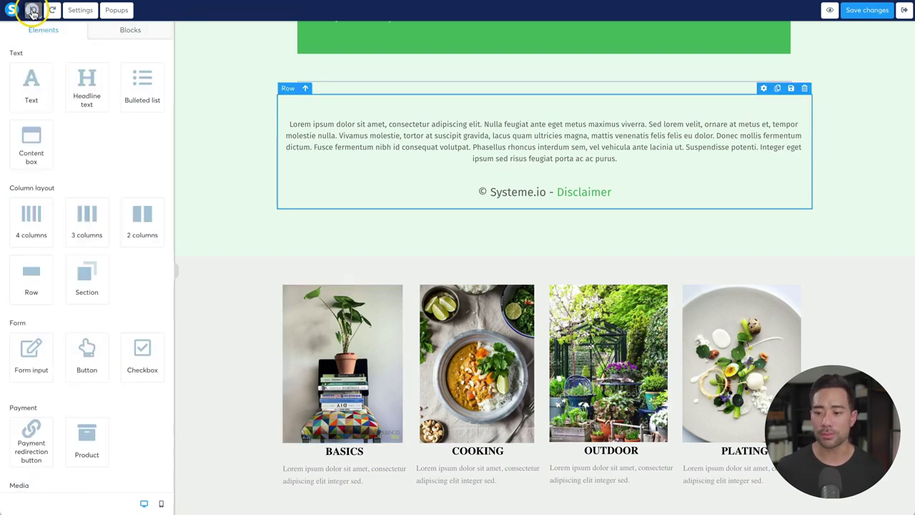
pyautogui.click(33, 10)
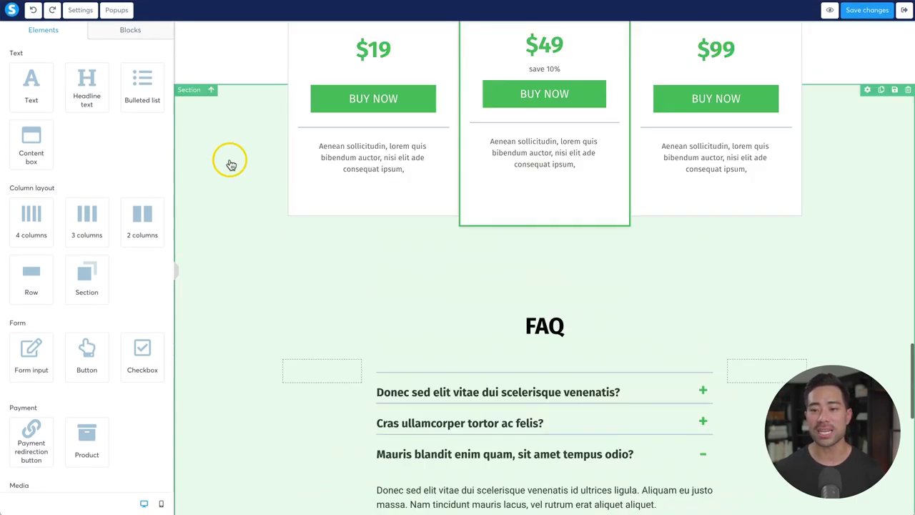
# Step: Review the page settings for typography, background and SEO, and look at the popup options
pyautogui.scroll(10, 231, 165)
pyautogui.scroll(5, 230, 164)
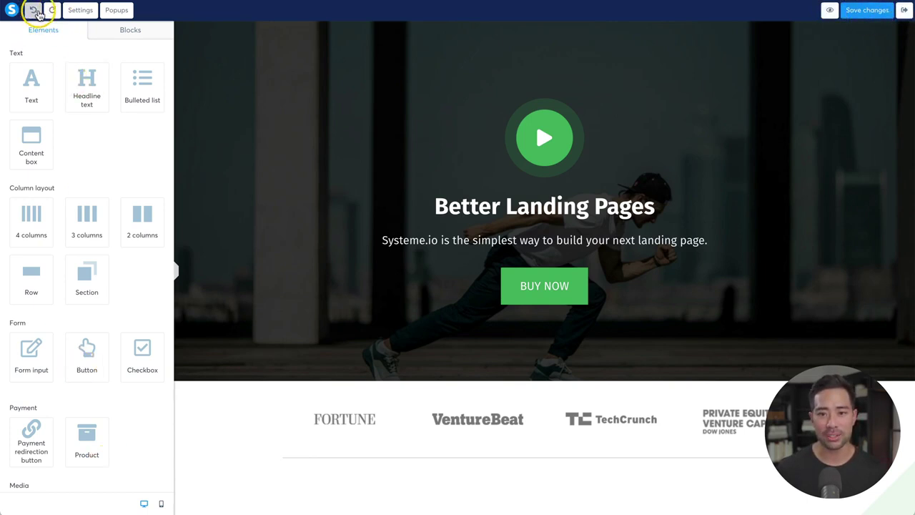
pyautogui.click(82, 13)
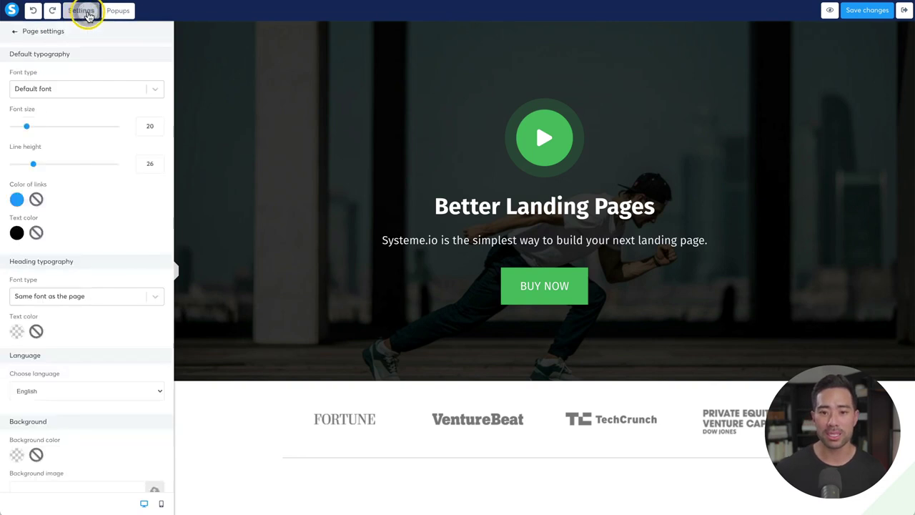
pyautogui.scroll(-8, 94, 173)
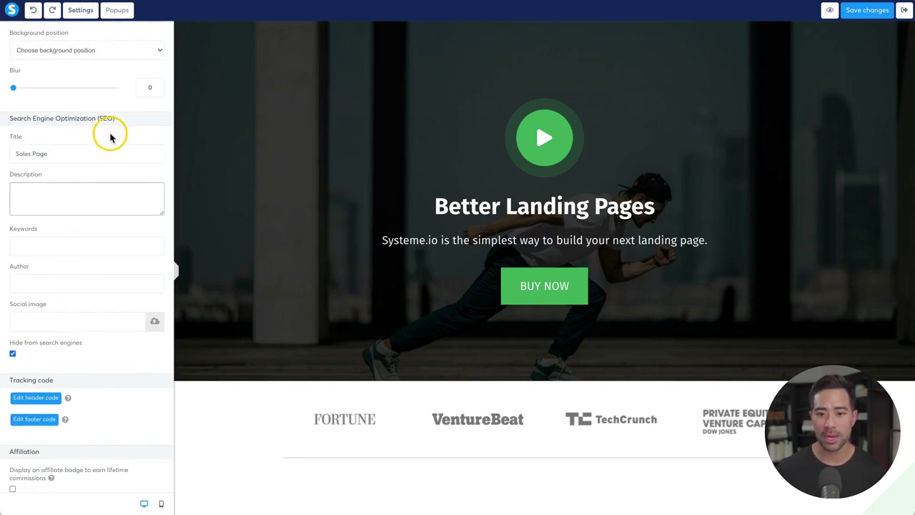
pyautogui.click(116, 10)
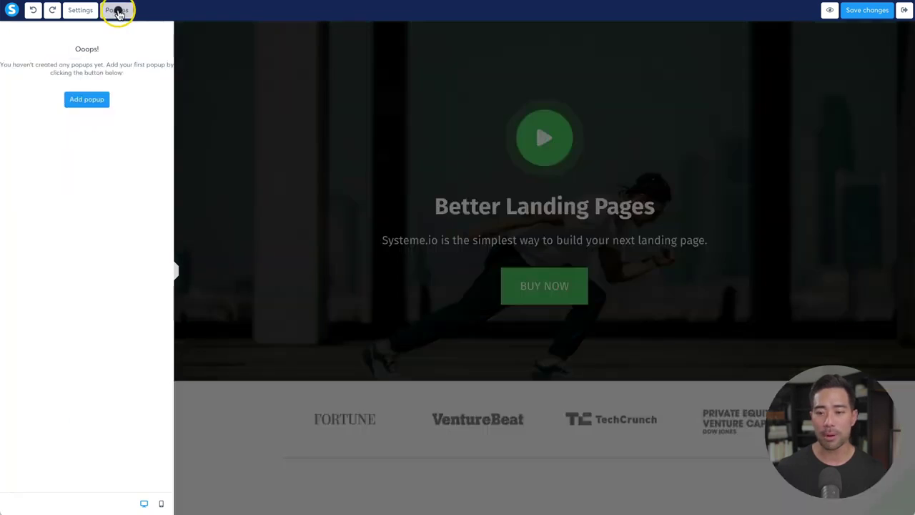
pyautogui.click(77, 10)
pyautogui.scroll(-2, 81, 404)
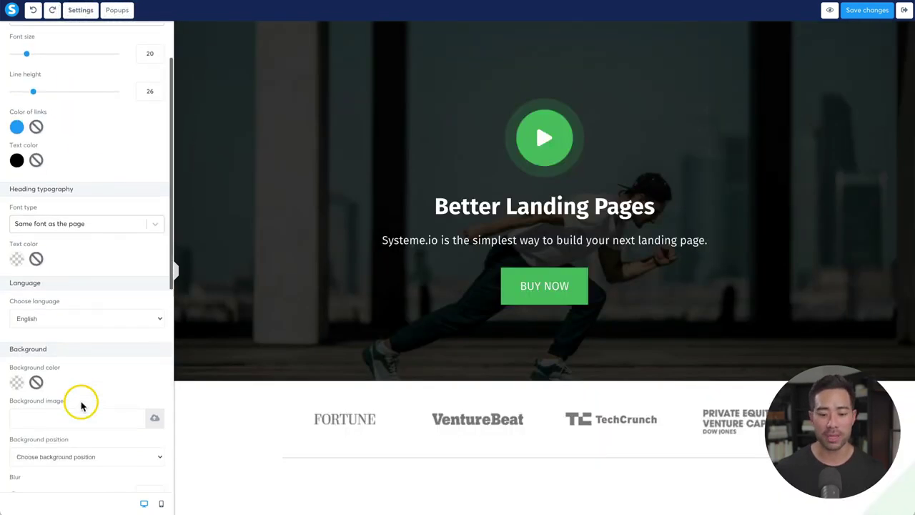
pyautogui.scroll(-6, 81, 406)
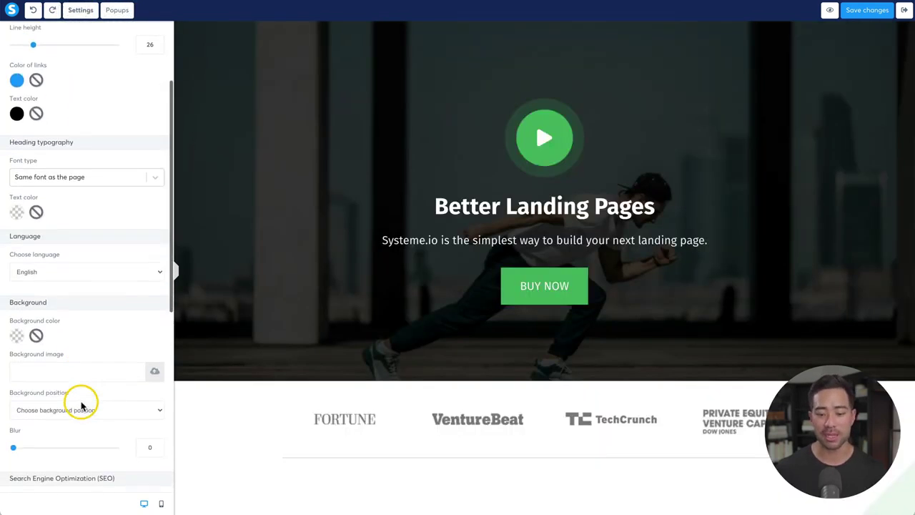
# Step: Compare the desktop and mobile views of the page and look through the mobile page settings
pyautogui.click(160, 503)
pyautogui.click(143, 504)
pyautogui.click(159, 503)
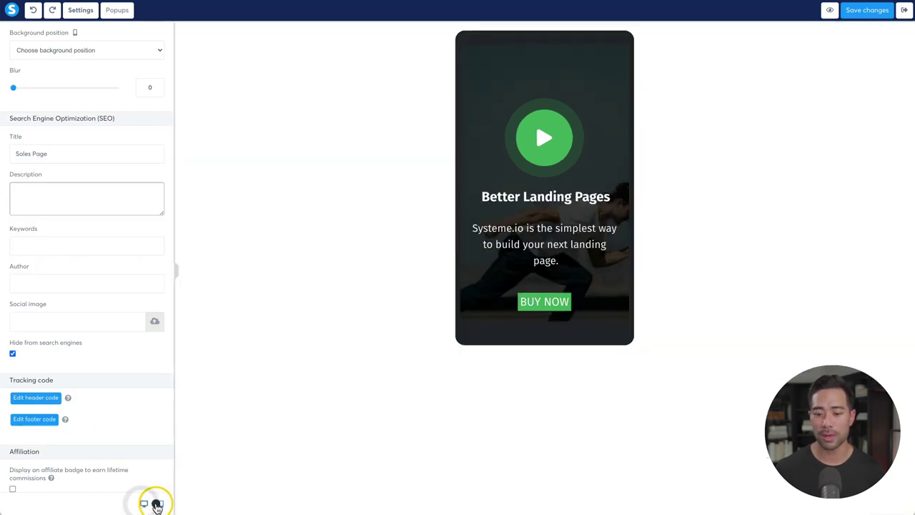
pyautogui.scroll(1, 145, 416)
pyautogui.scroll(10, 145, 417)
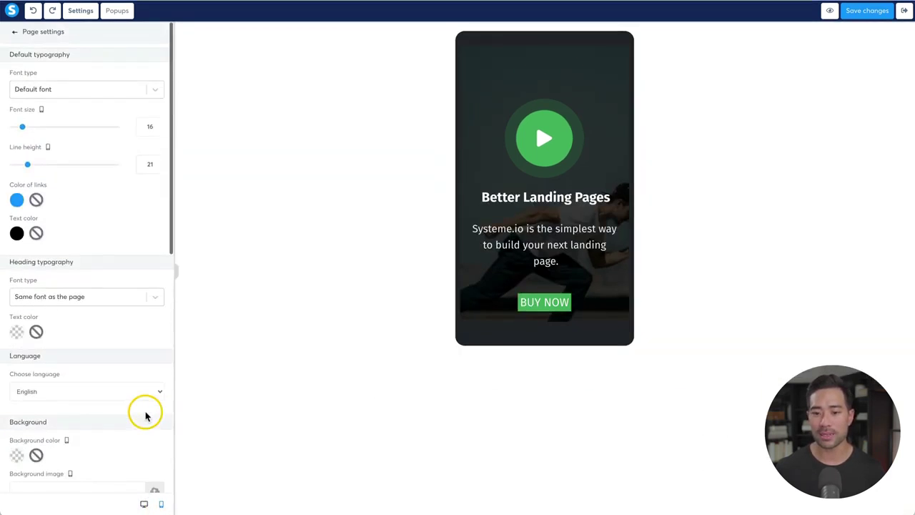
# Step: Close the page settings, save the Sales Page and exit the editor
pyautogui.click(15, 33)
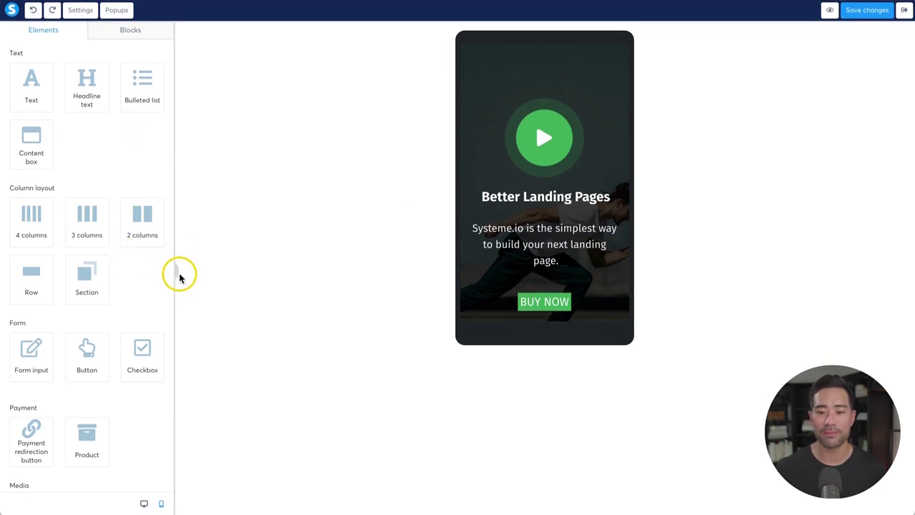
pyautogui.click(864, 12)
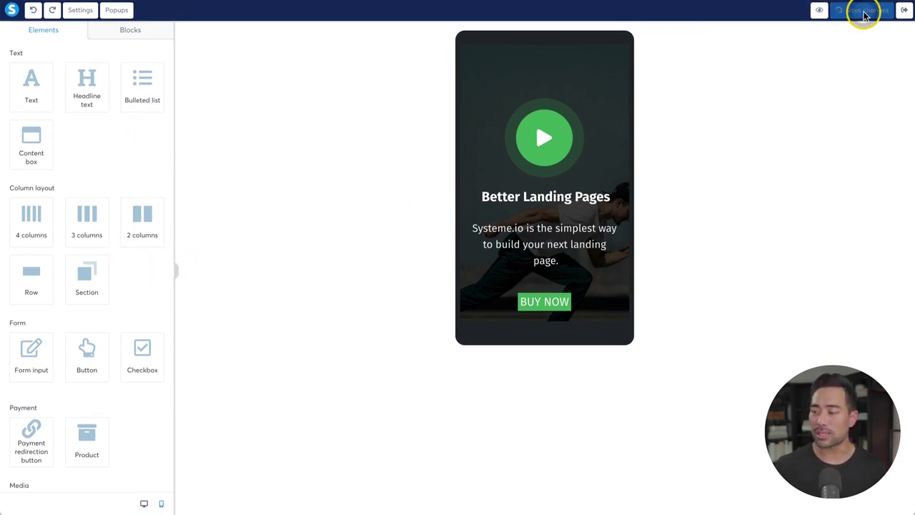
pyautogui.click(903, 13)
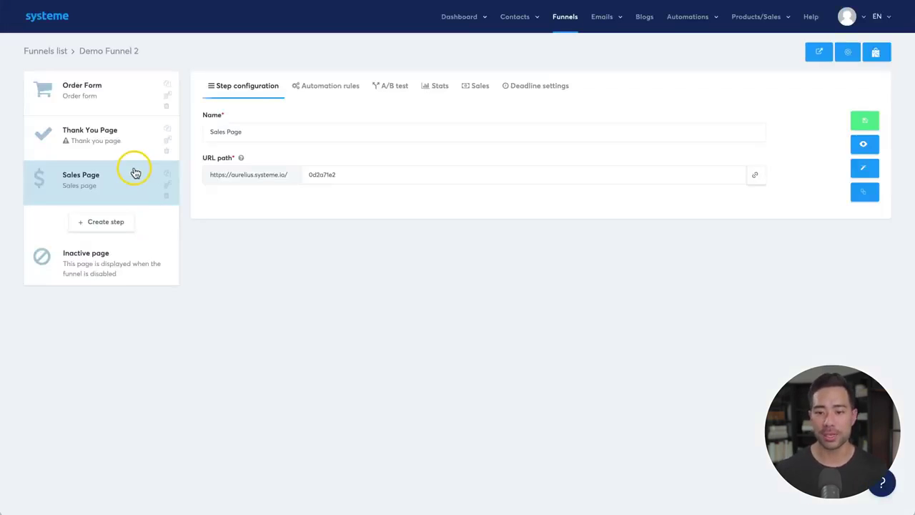
# Step: Move the Sales Page to the start of the funnel, before the Order Form
pyautogui.moveTo(112, 187); pyautogui.dragTo(111, 96)
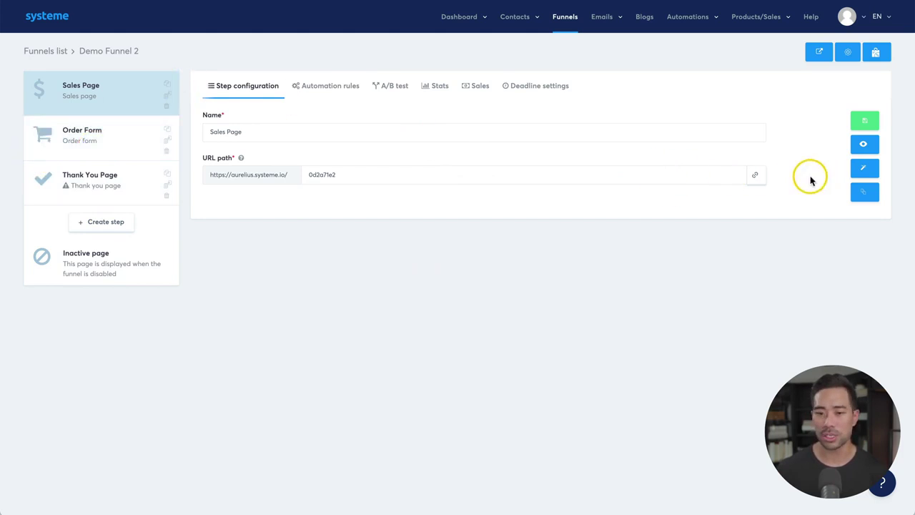
# Step: Set the Sales Page's BUY NOW button to open the Next step URL, save the page and exit the editor
pyautogui.click(865, 176)
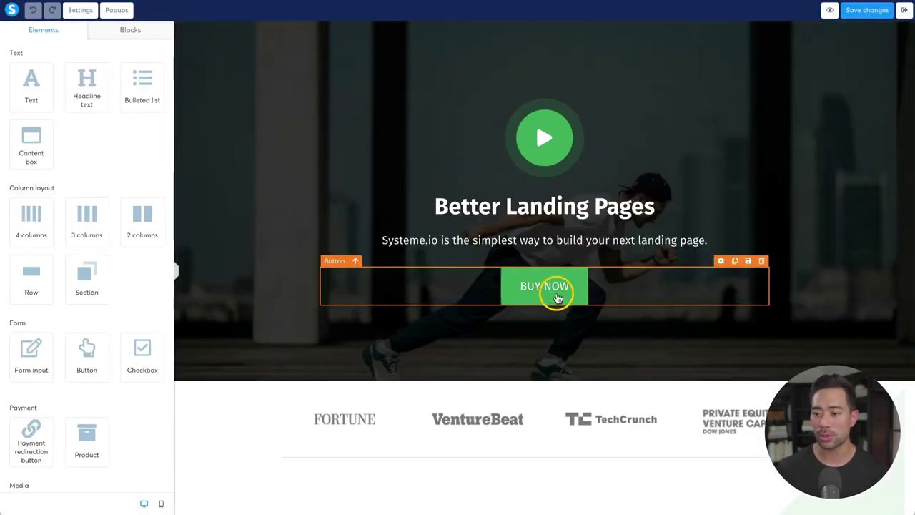
pyautogui.click(556, 296)
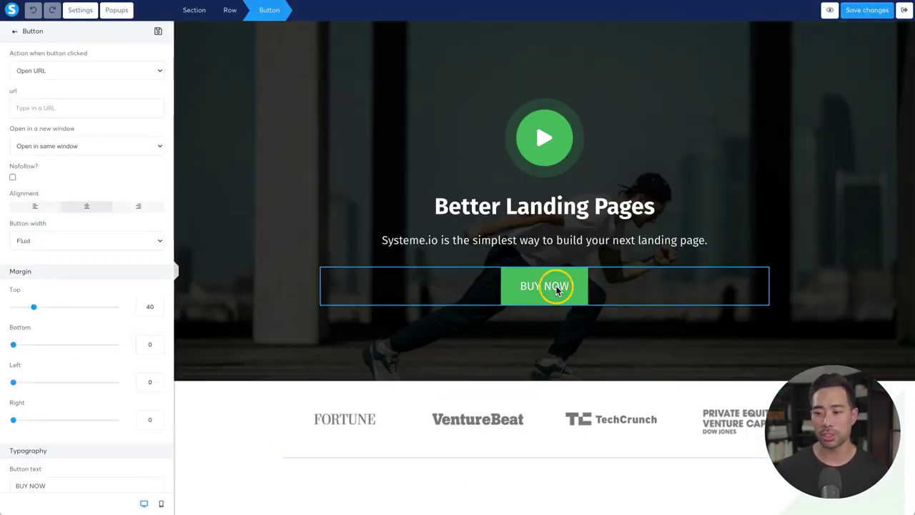
pyautogui.click(557, 290)
pyautogui.click(557, 290)
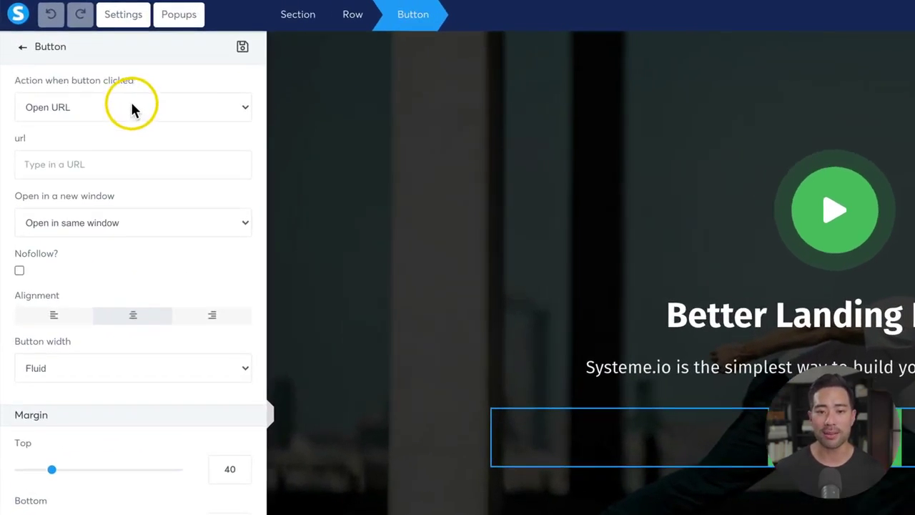
pyautogui.click(86, 69)
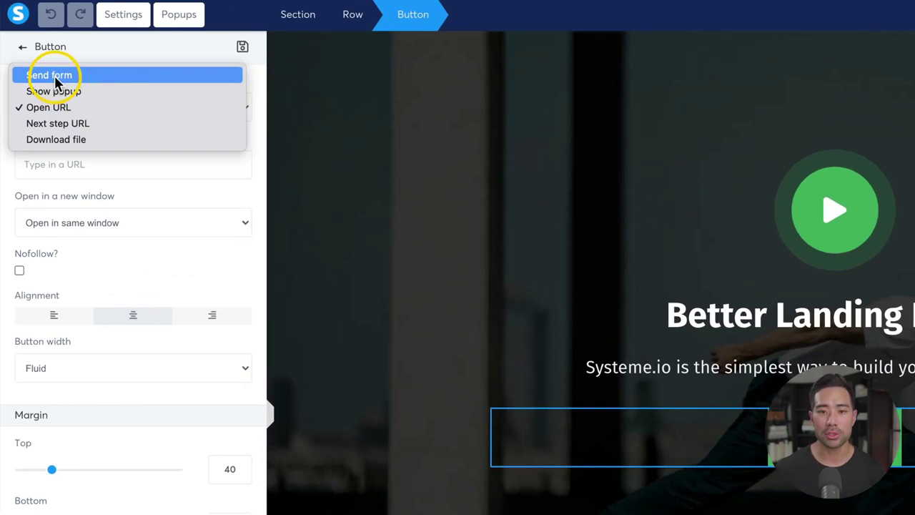
pyautogui.click(86, 126)
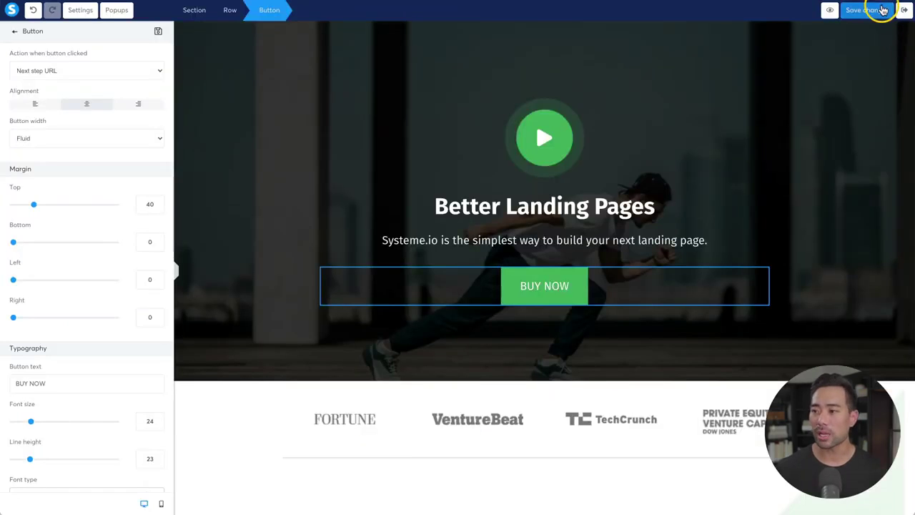
pyautogui.click(882, 9)
pyautogui.click(904, 10)
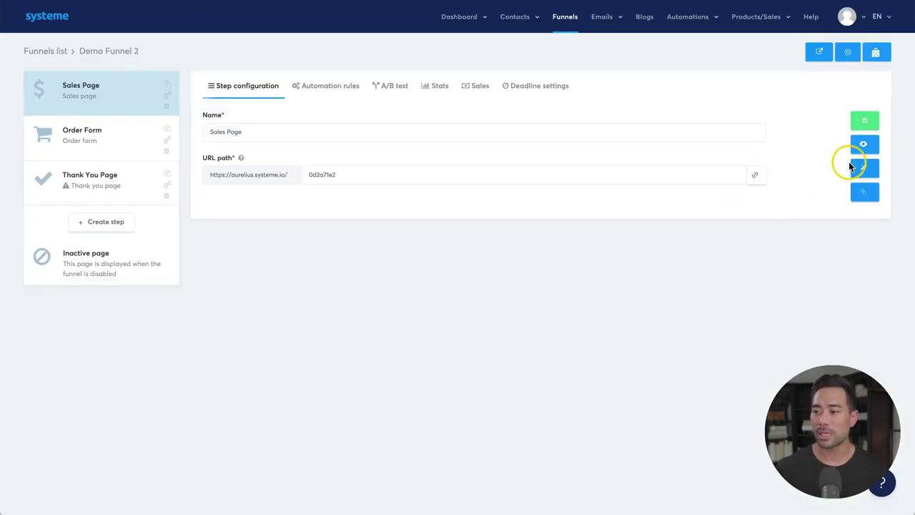
# Step: Preview the Sales Page, follow its BUY NOW button and review the contact and payment sections of the order form
pyautogui.click(864, 146)
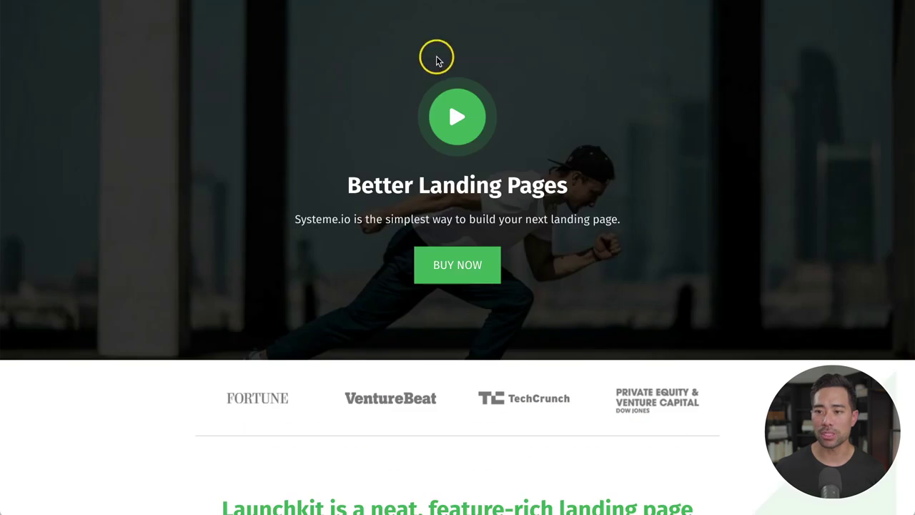
pyautogui.click(459, 277)
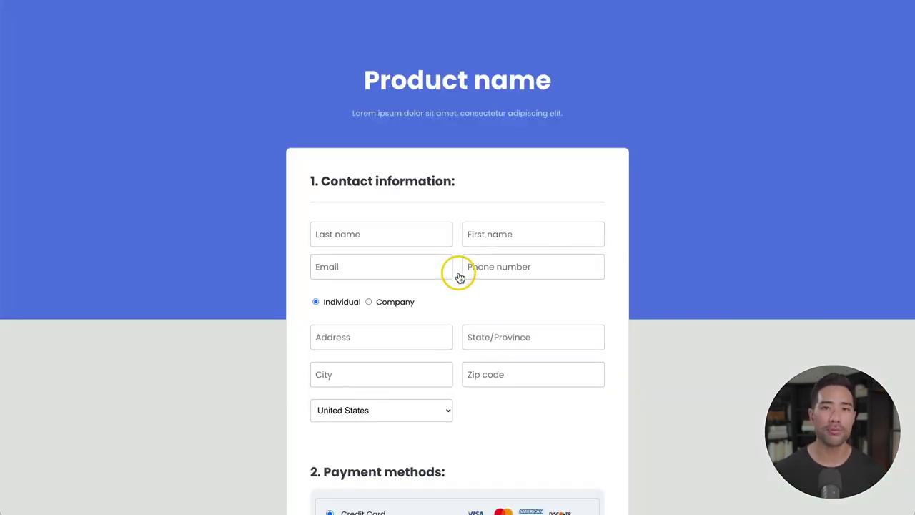
pyautogui.scroll(-5, 582, 327)
pyautogui.scroll(1, 583, 331)
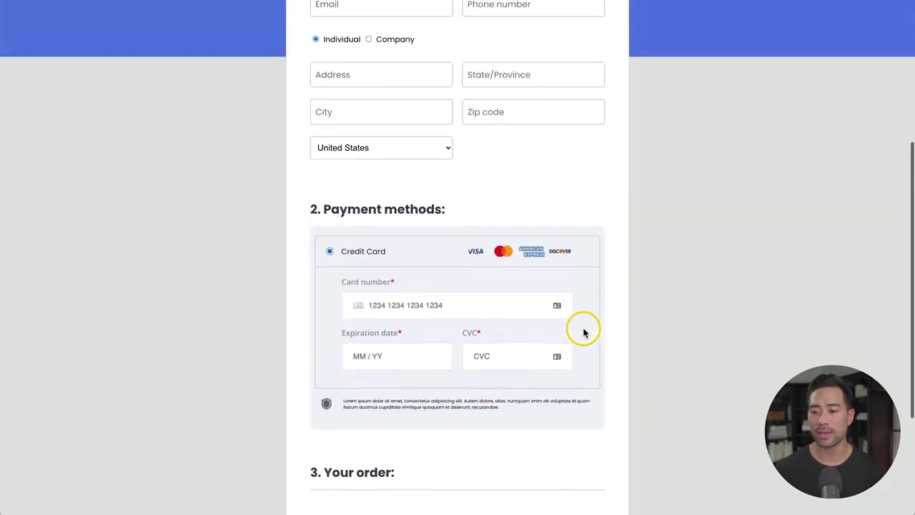
pyautogui.scroll(4, 583, 331)
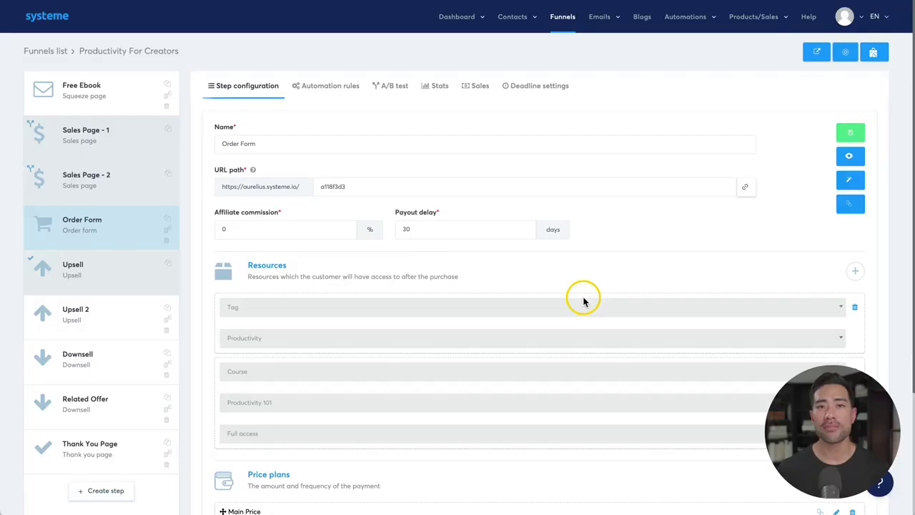
# Step: Add the one shot price plan "Main Price - Test" of 1.00 USD to the Productivity For Creators funnel's Order Form
pyautogui.click(100, 229)
pyautogui.scroll(-3, 536, 339)
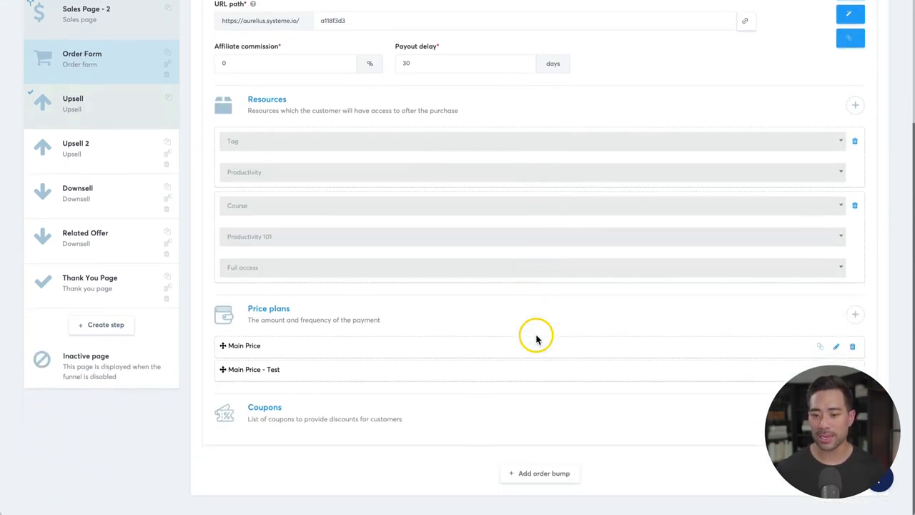
pyautogui.click(856, 319)
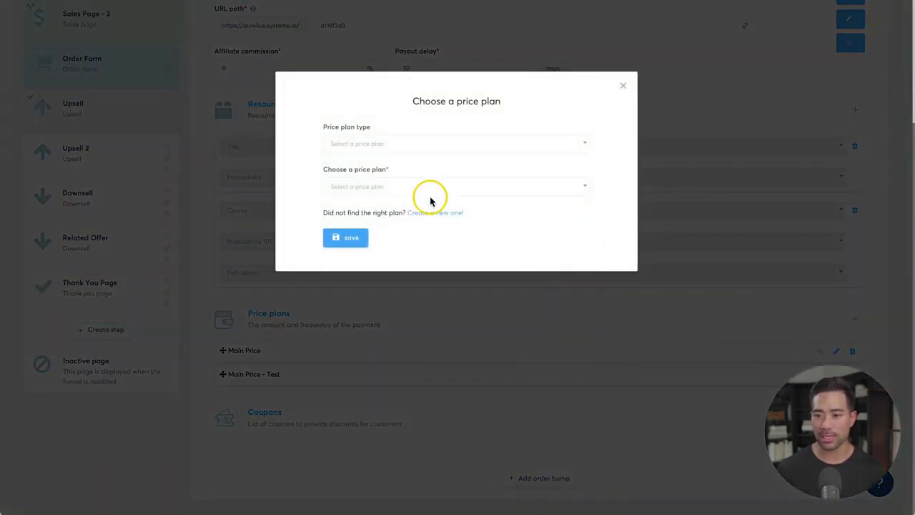
pyautogui.click(388, 143)
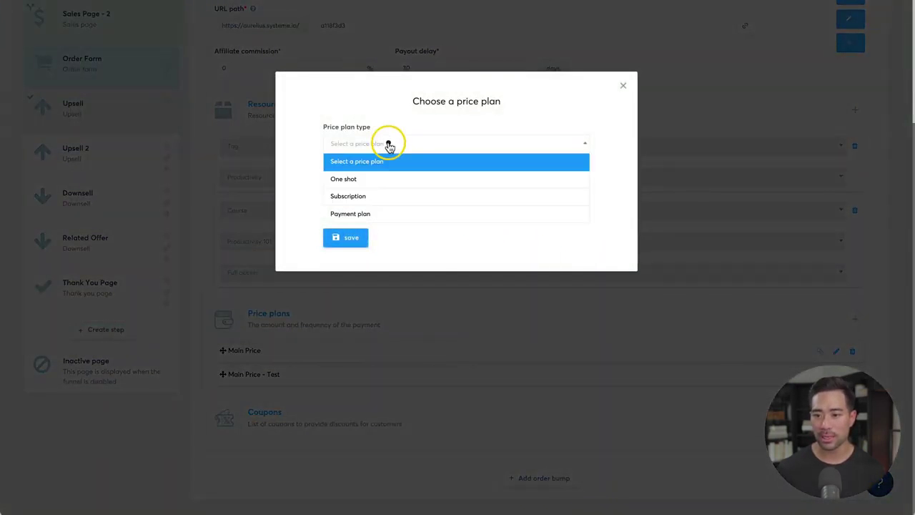
pyautogui.click(365, 177)
pyautogui.click(364, 189)
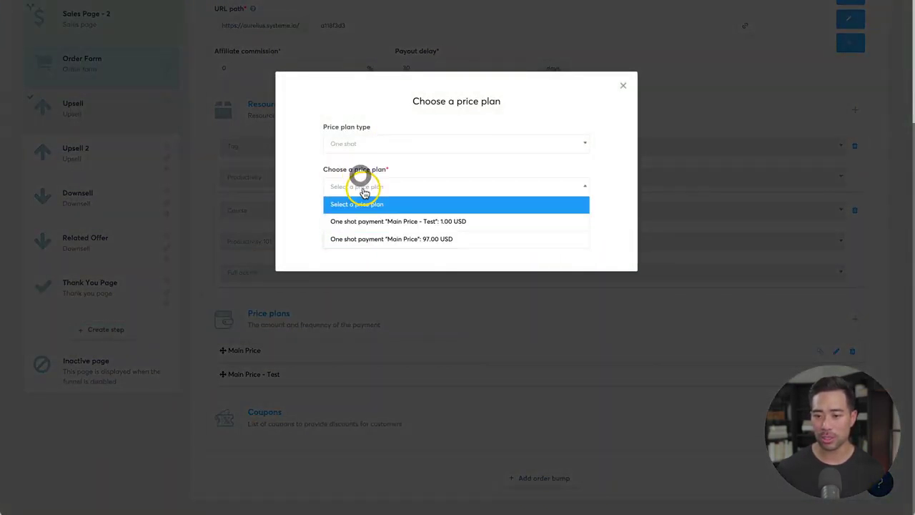
pyautogui.click(398, 221)
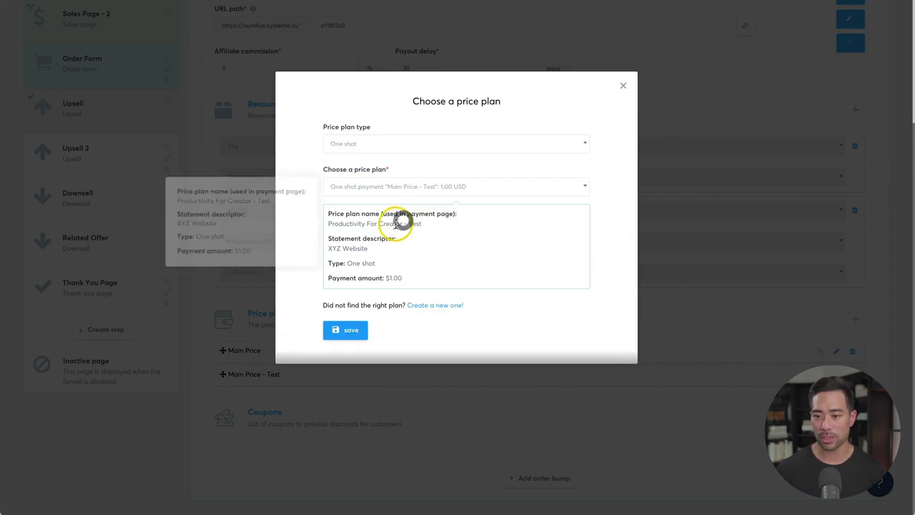
pyautogui.click(338, 333)
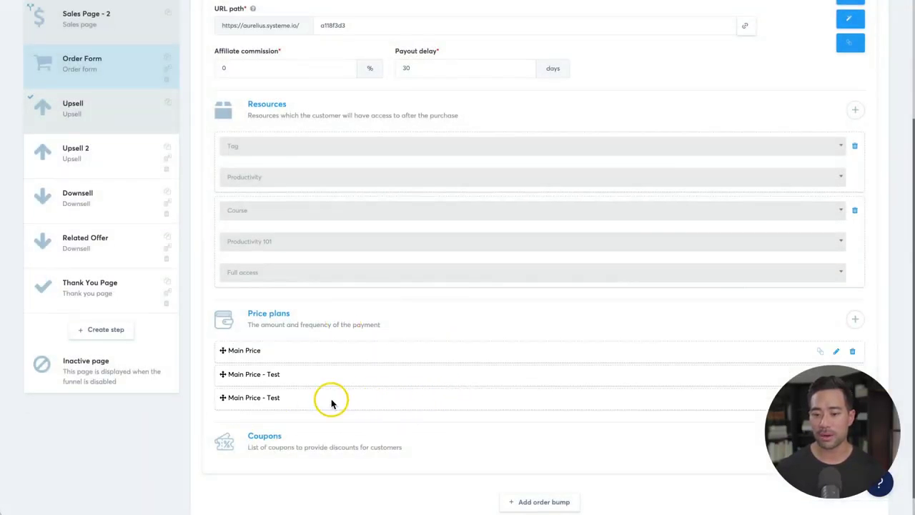
# Step: Save the Order Form funnel step and check its resources and price plans
pyautogui.scroll(1, 405, 388)
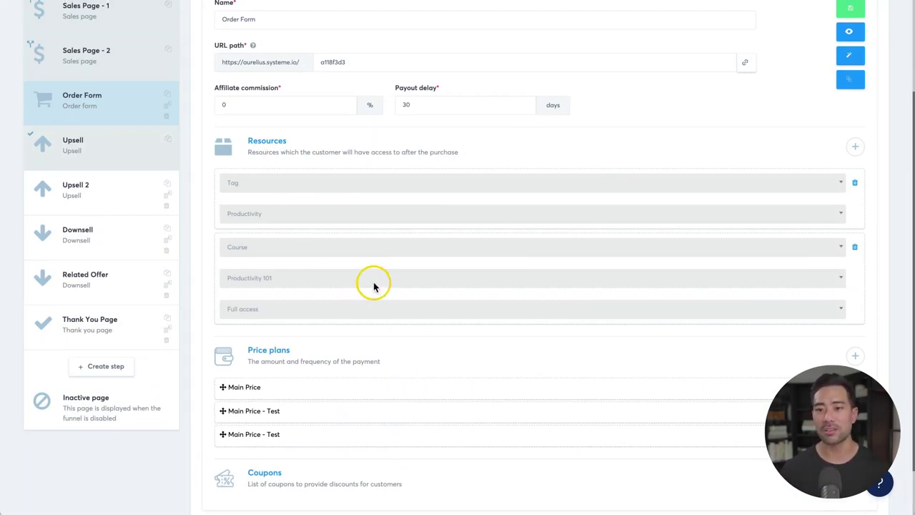
pyautogui.scroll(3, 374, 285)
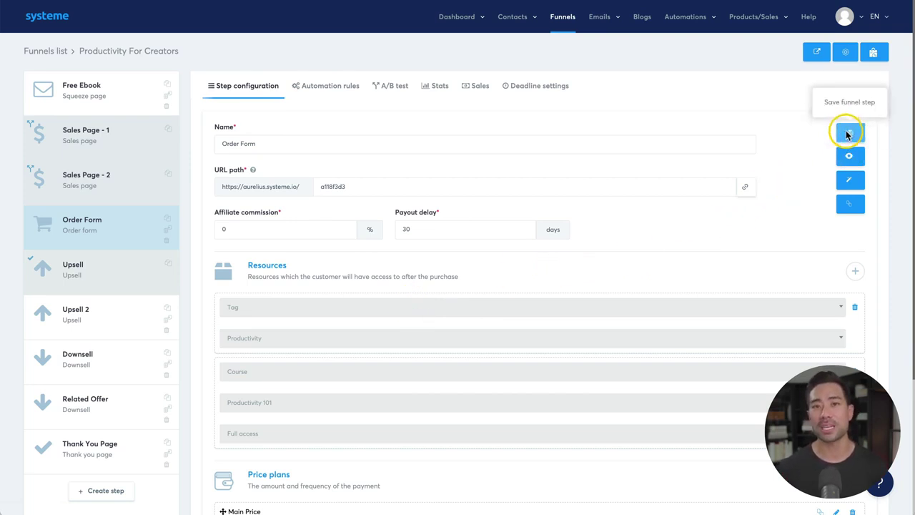
pyautogui.click(849, 133)
pyautogui.scroll(-3, 751, 311)
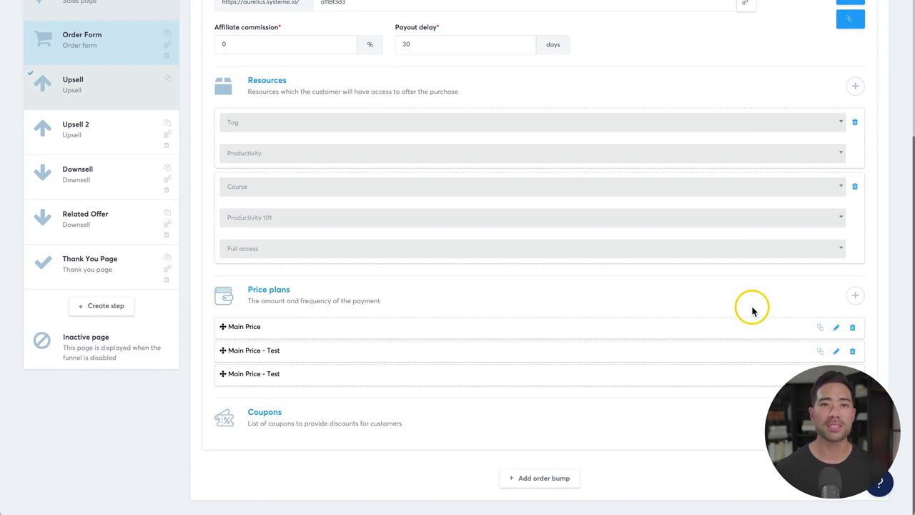
pyautogui.scroll(3, 751, 309)
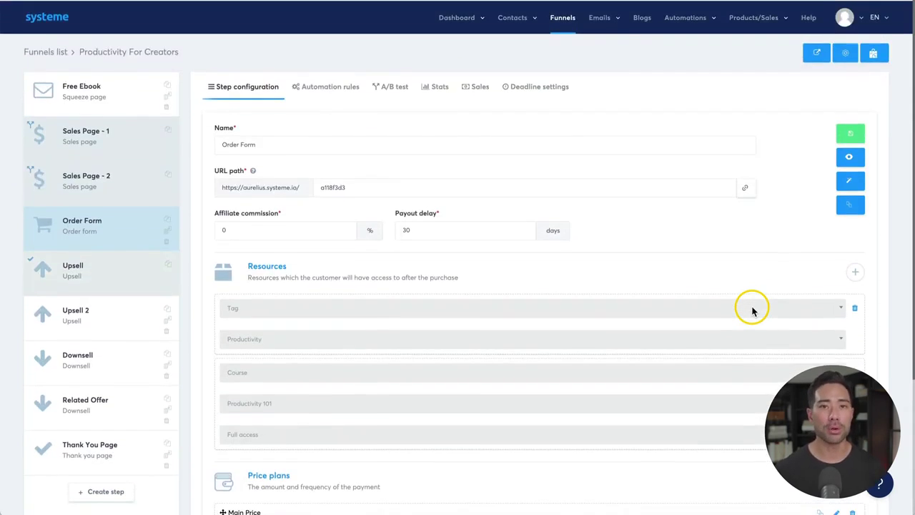
# Step: Go to the blogs list and look through the existing blog's live homepage down to its footer
pyautogui.click(644, 17)
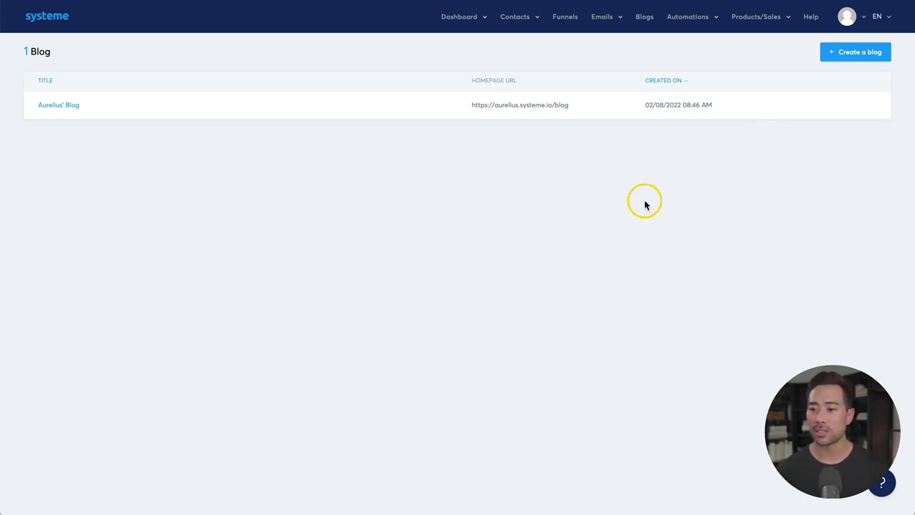
pyautogui.moveTo(542, 114)
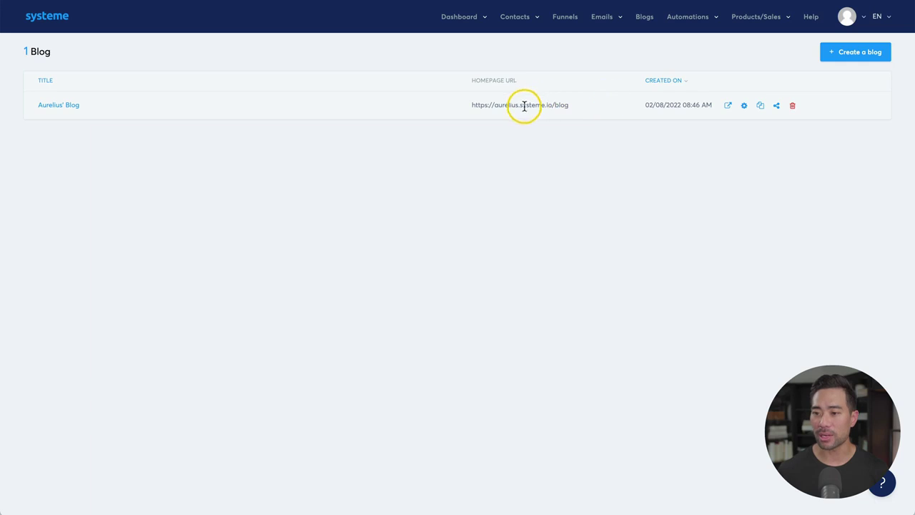
pyautogui.click(728, 105)
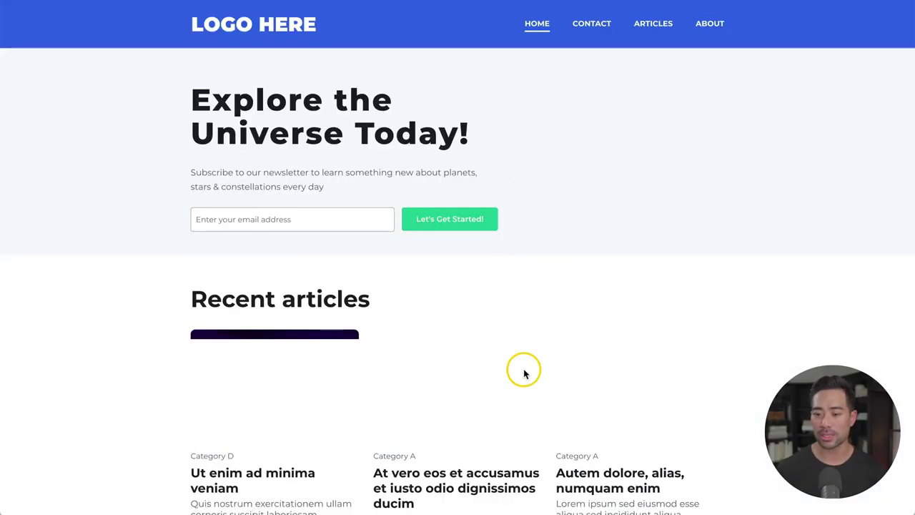
pyautogui.scroll(-20, 525, 373)
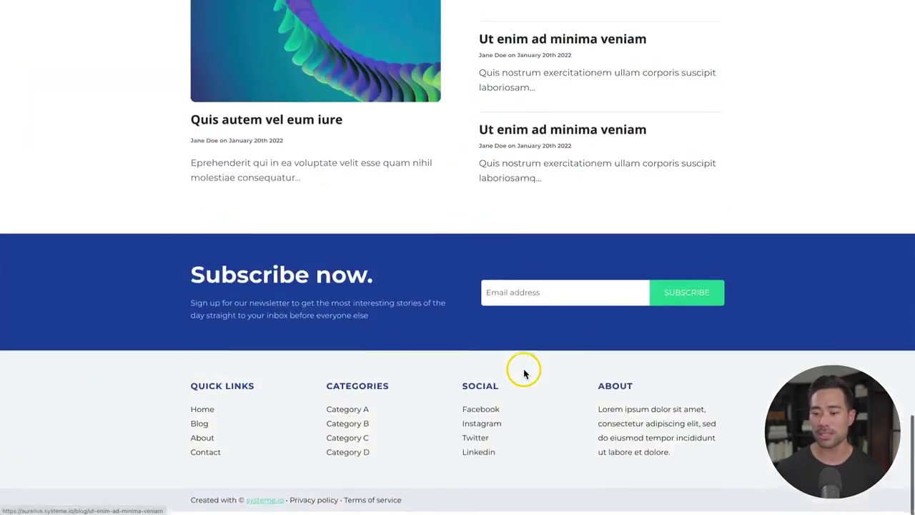
pyautogui.scroll(20, 522, 370)
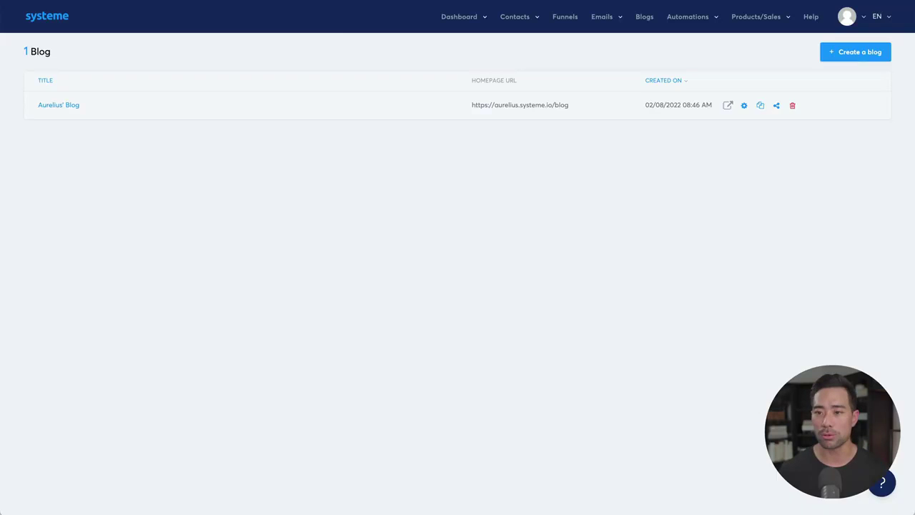
# Step: Look through the existing blog's new post form without creating a post, plus its lists of pages and categories
pyautogui.click(70, 105)
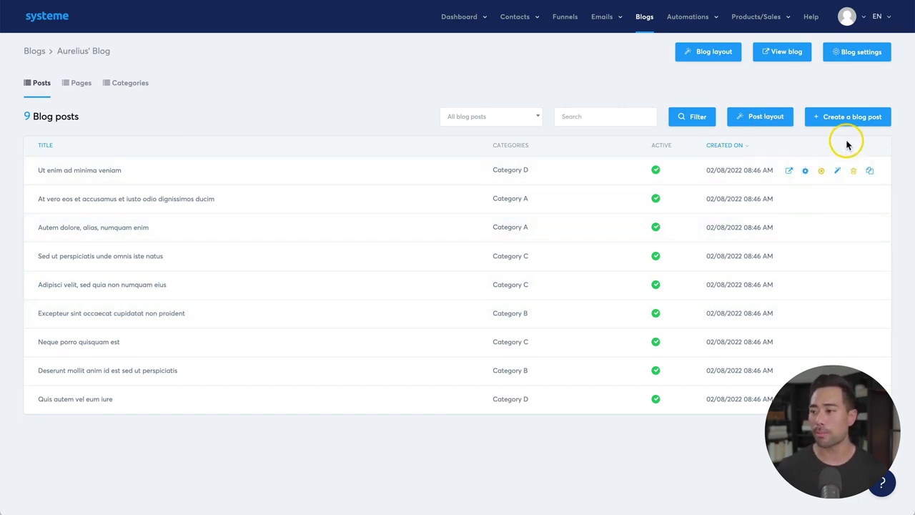
pyautogui.click(848, 117)
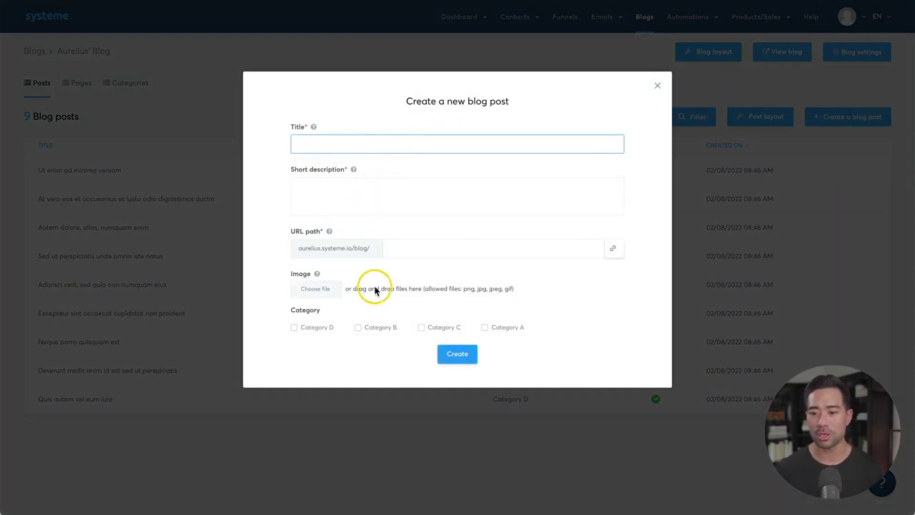
pyautogui.click(408, 250)
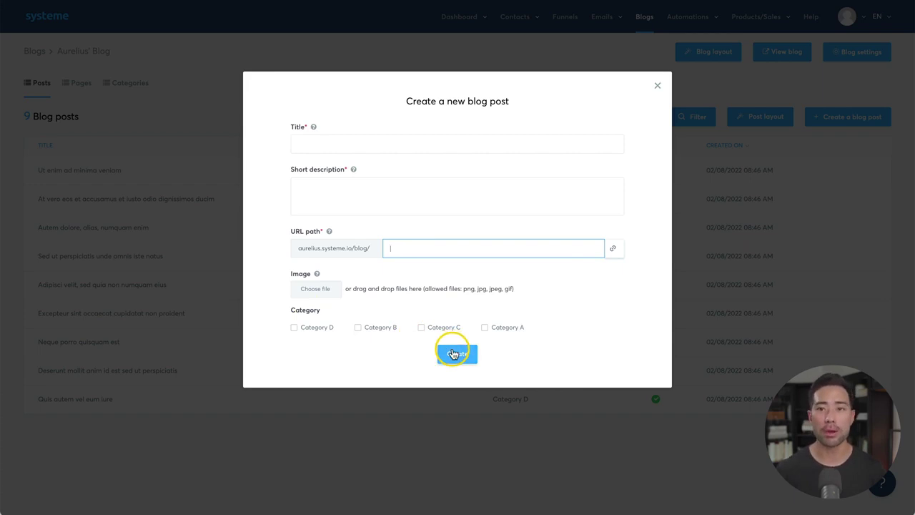
pyautogui.click(657, 85)
pyautogui.click(82, 91)
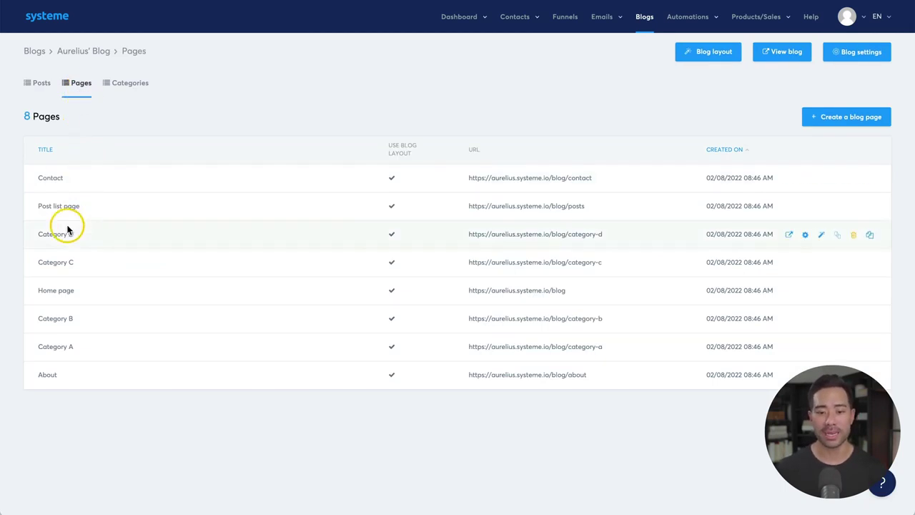
pyautogui.click(127, 90)
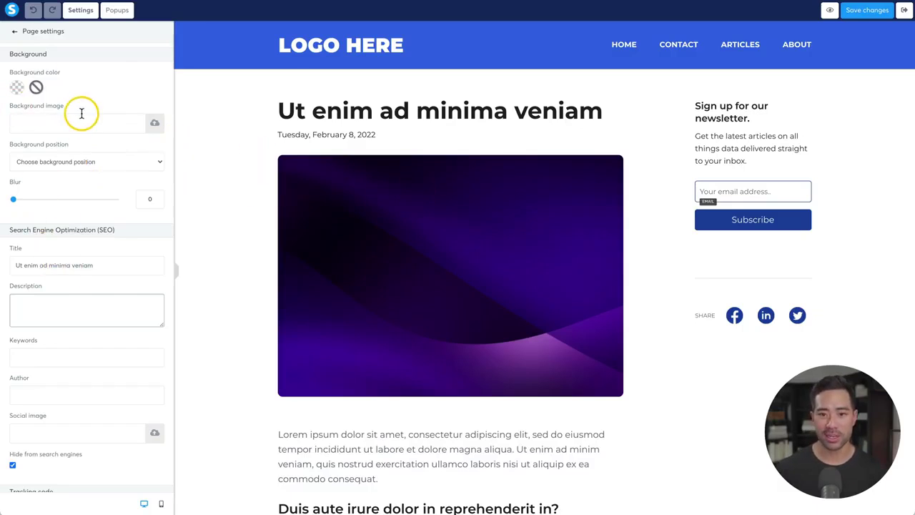
# Step: Review the blog post's SEO settings, including the description field and the option to hide it from search engines
pyautogui.click(79, 10)
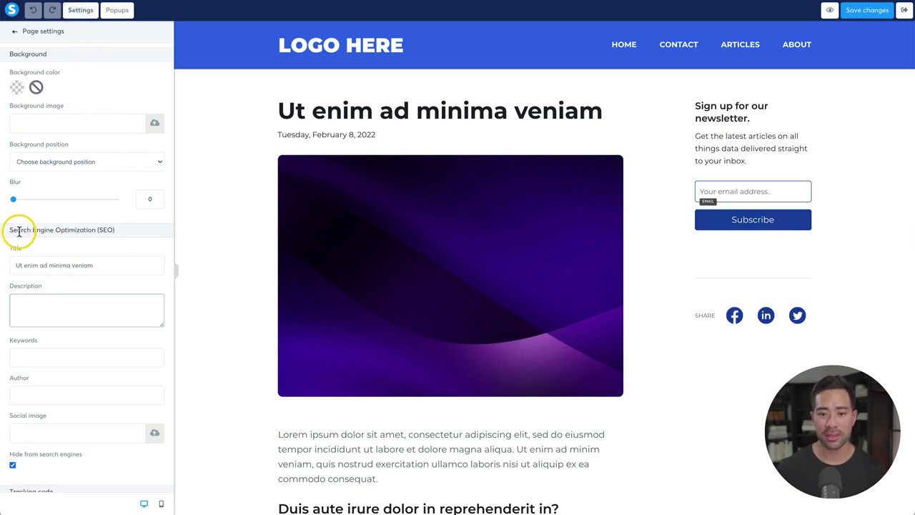
pyautogui.moveTo(28, 229); pyautogui.dragTo(102, 229)
pyautogui.scroll(-1, 100, 253)
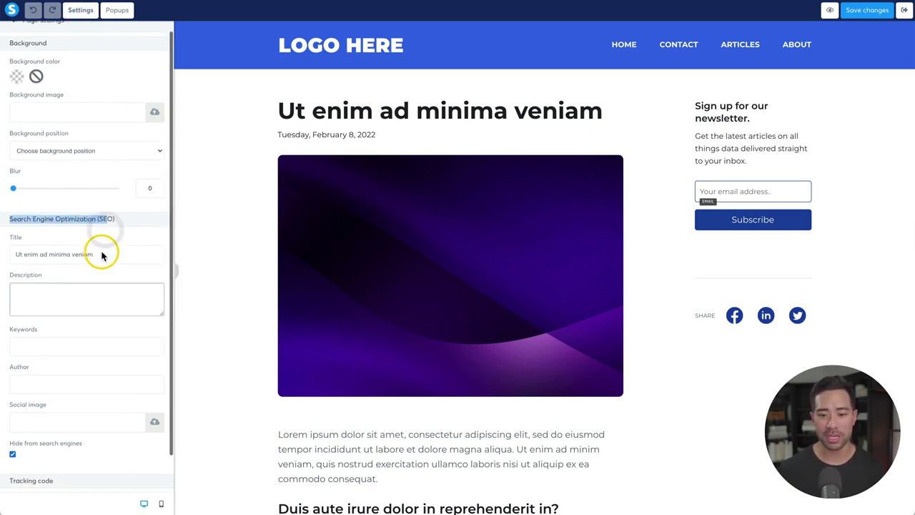
pyautogui.click(76, 281)
pyautogui.scroll(-1, 77, 281)
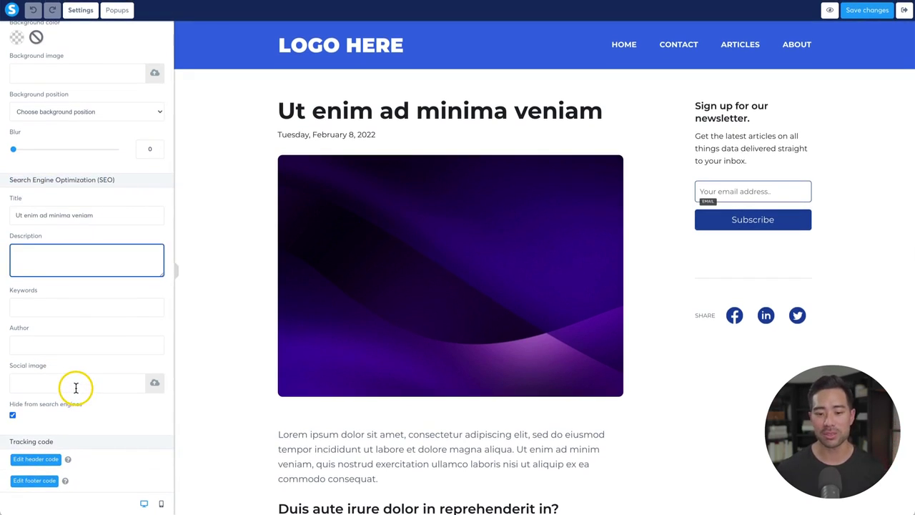
pyautogui.click(12, 416)
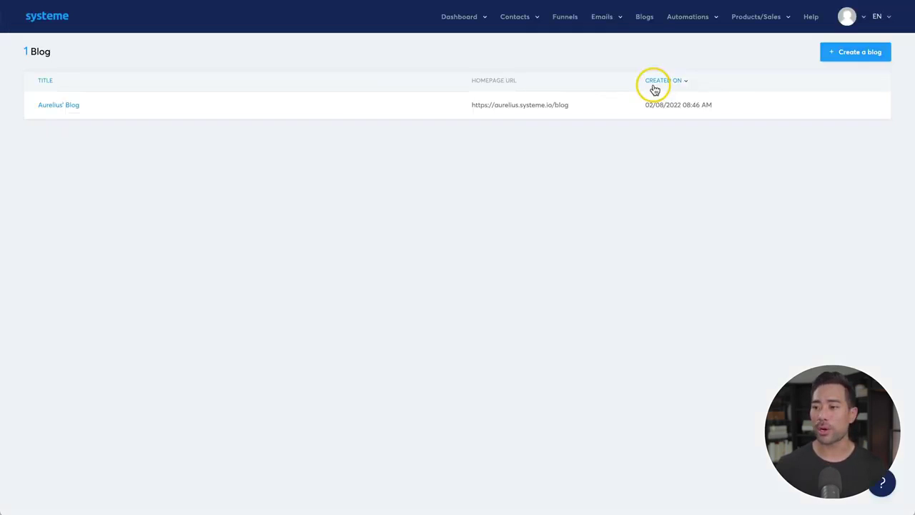
# Step: Start a new blog named My Blog on the account's systeme.io domain with the URL path articles
pyautogui.click(852, 58)
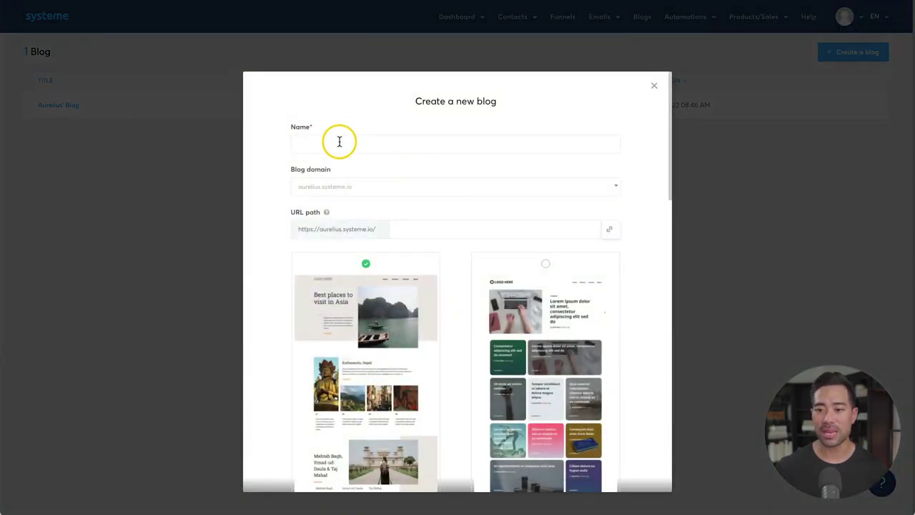
pyautogui.click(340, 141)
pyautogui.write('My Blog')
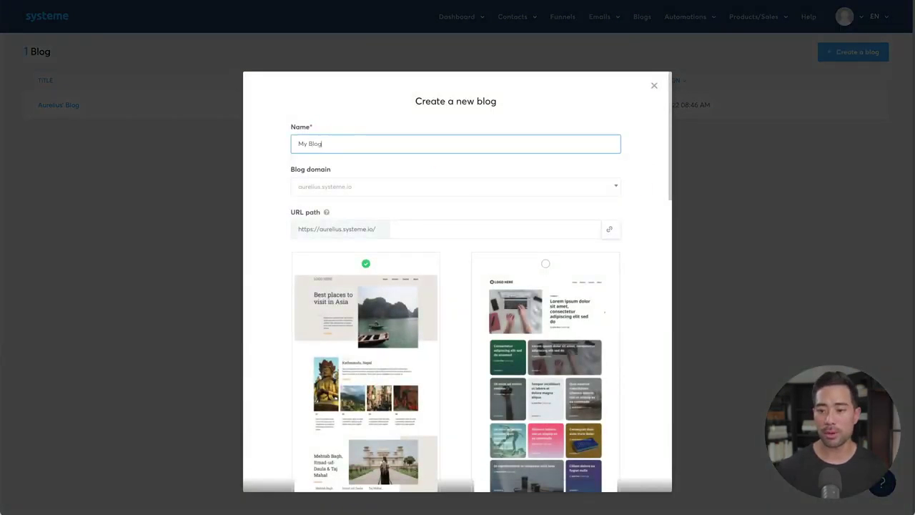
pyautogui.click(332, 190)
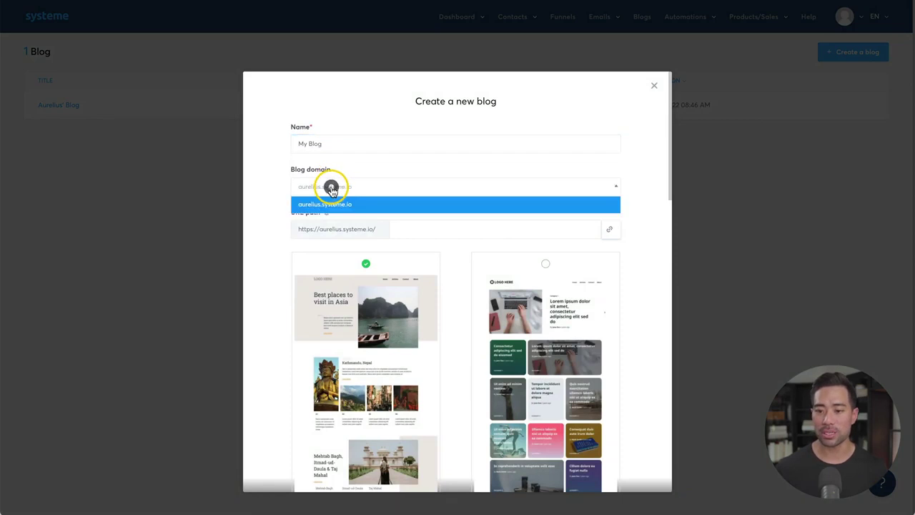
pyautogui.click(331, 201)
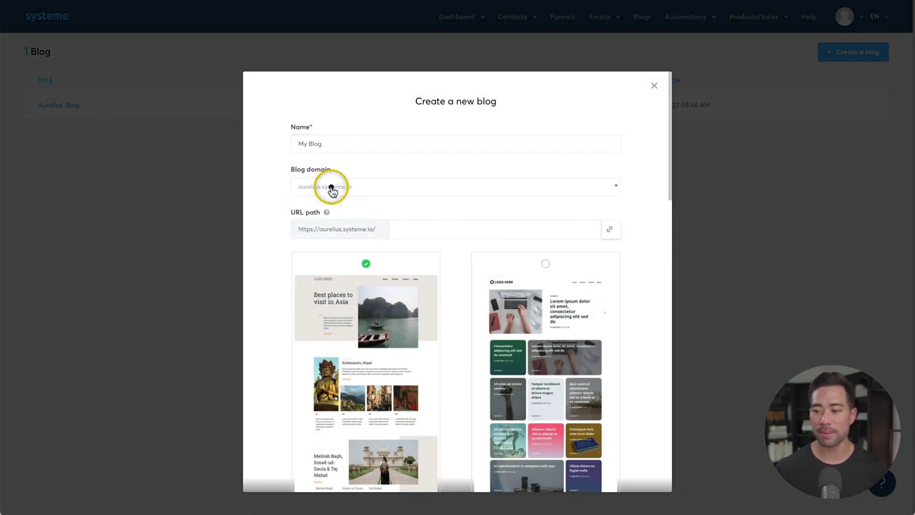
pyautogui.click(409, 231)
pyautogui.write('articles')
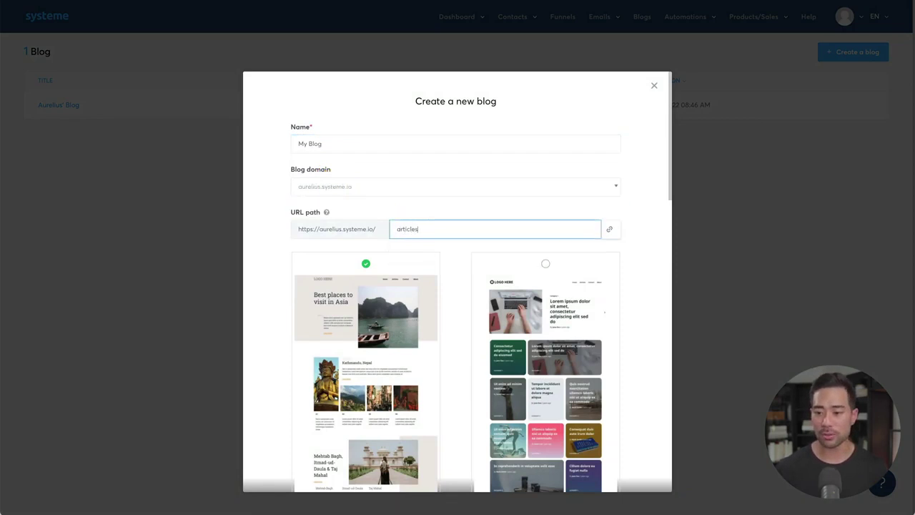
# Step: Choose the blog template with the laptop photo header and coloured article tiles, and create the blog
pyautogui.doubleClick(404, 229)
pyautogui.scroll(-5, 431, 231)
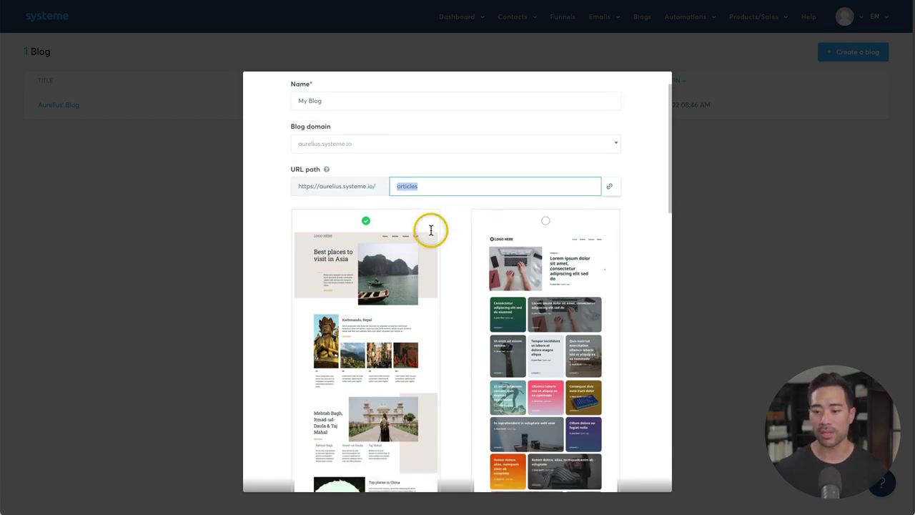
pyautogui.scroll(-10, 431, 235)
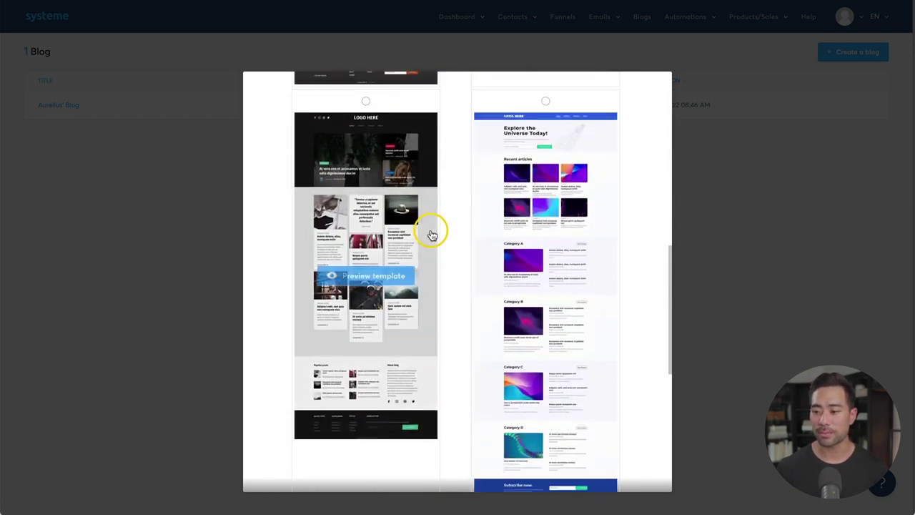
pyautogui.scroll(15, 431, 234)
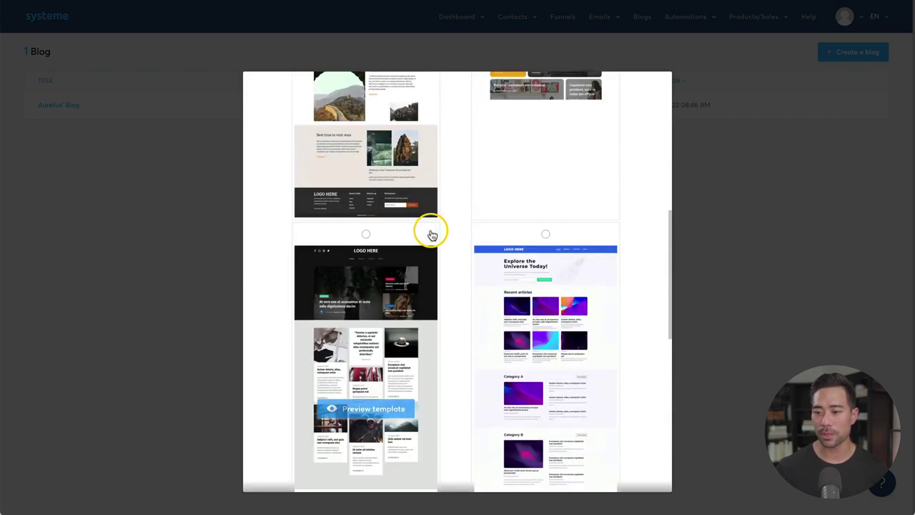
pyautogui.scroll(2, 431, 234)
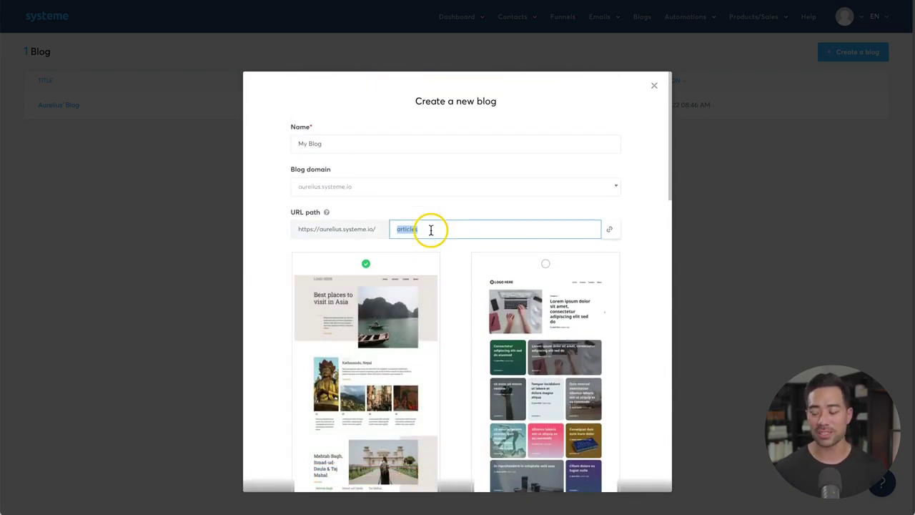
pyautogui.scroll(-5, 431, 229)
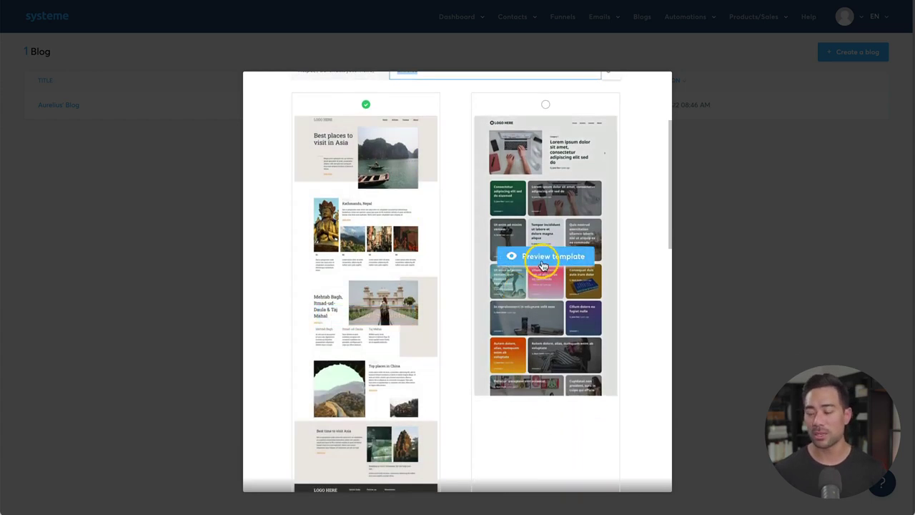
pyautogui.scroll(3, 546, 271)
pyautogui.click(547, 197)
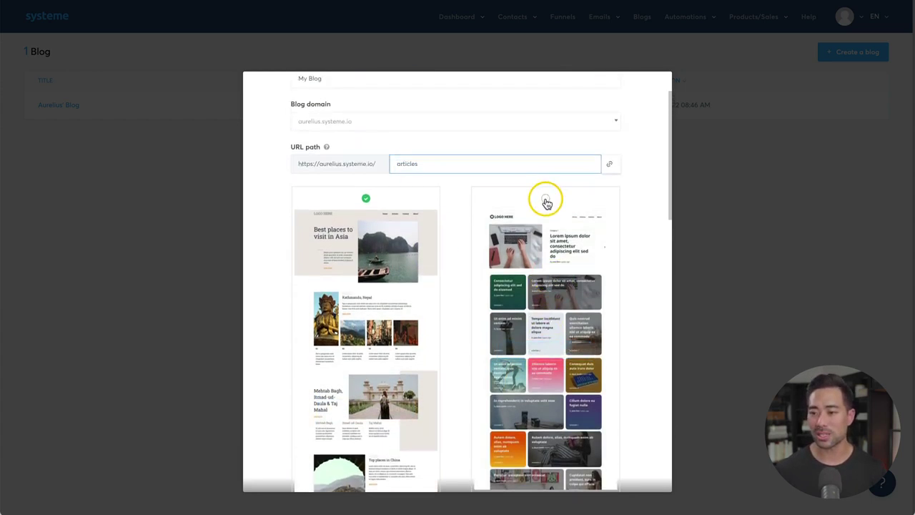
pyautogui.scroll(-10, 542, 286)
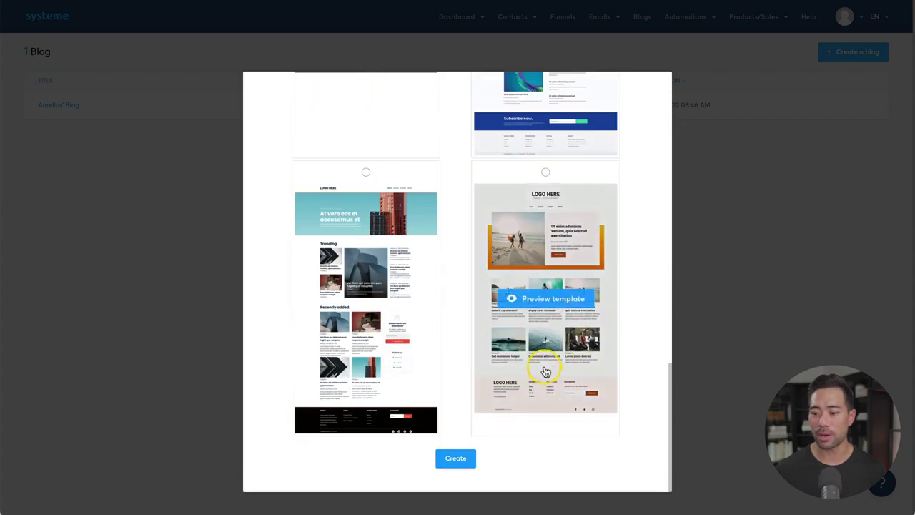
pyautogui.click(456, 457)
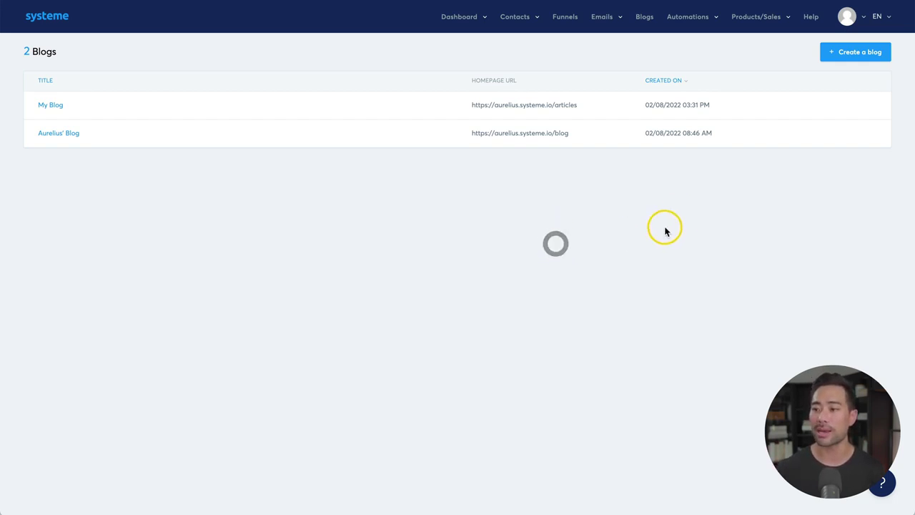
# Step: View the live homepage of My Blog and look through its template layout and sample articles
pyautogui.click(726, 106)
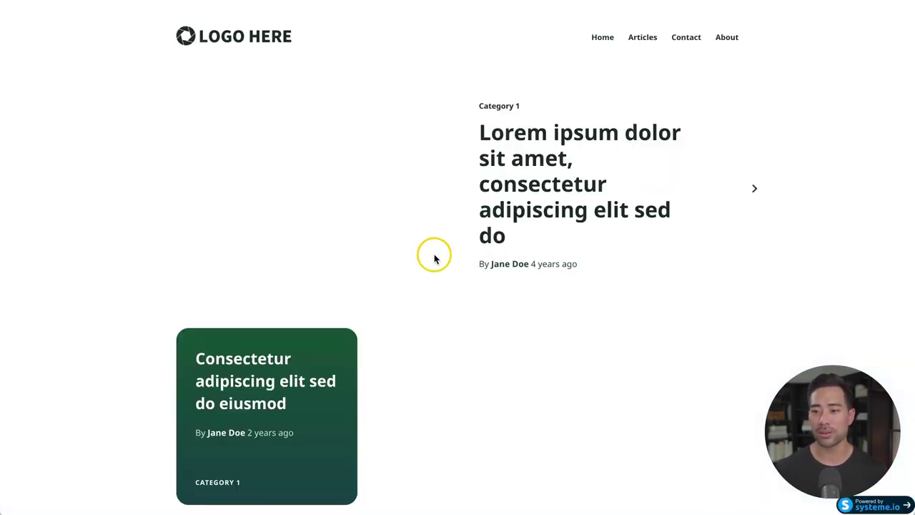
pyautogui.scroll(-20, 843, 312)
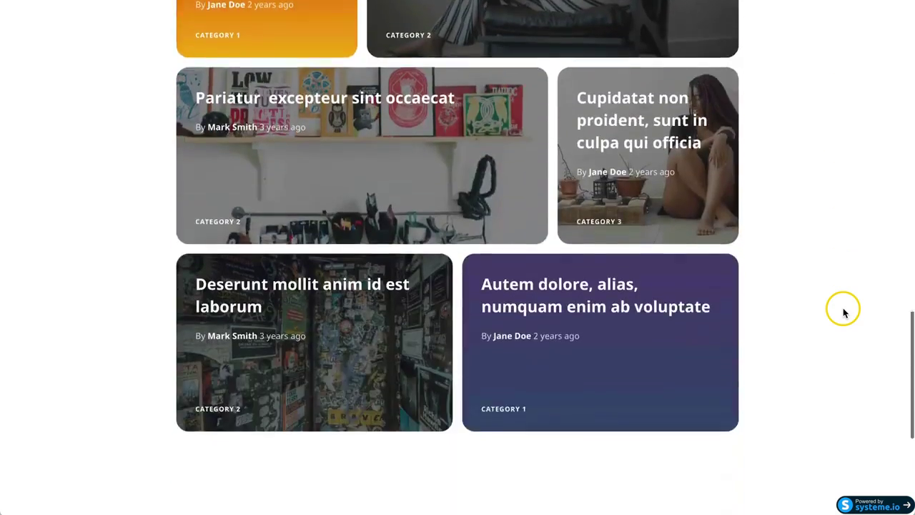
pyautogui.scroll(20, 844, 312)
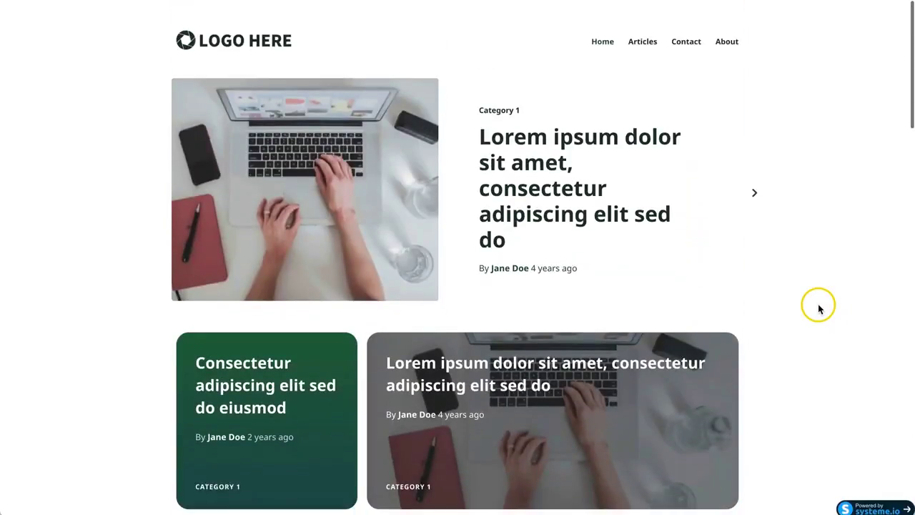
pyautogui.scroll(-3, 817, 307)
pyautogui.scroll(-2, 770, 205)
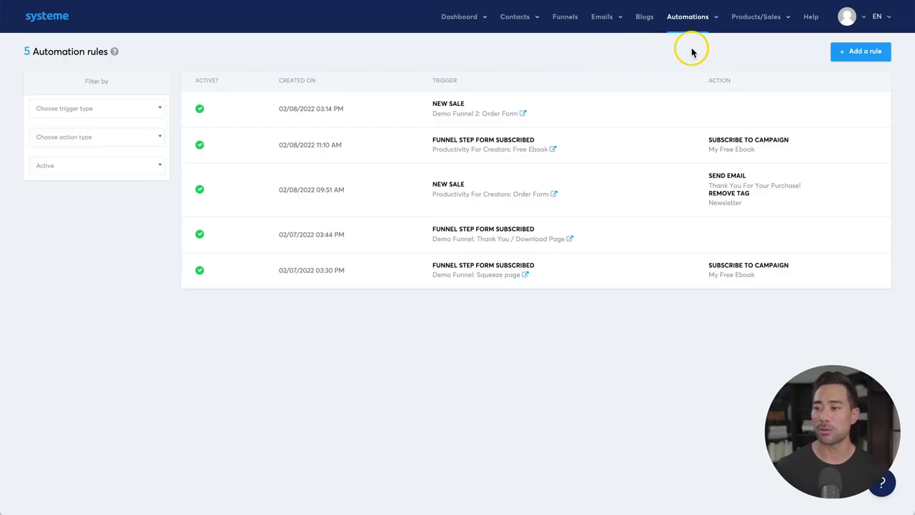
# Step: Add an automation rule with a Tag added trigger set to the Newsletter tag
pyautogui.moveTo(691, 23)
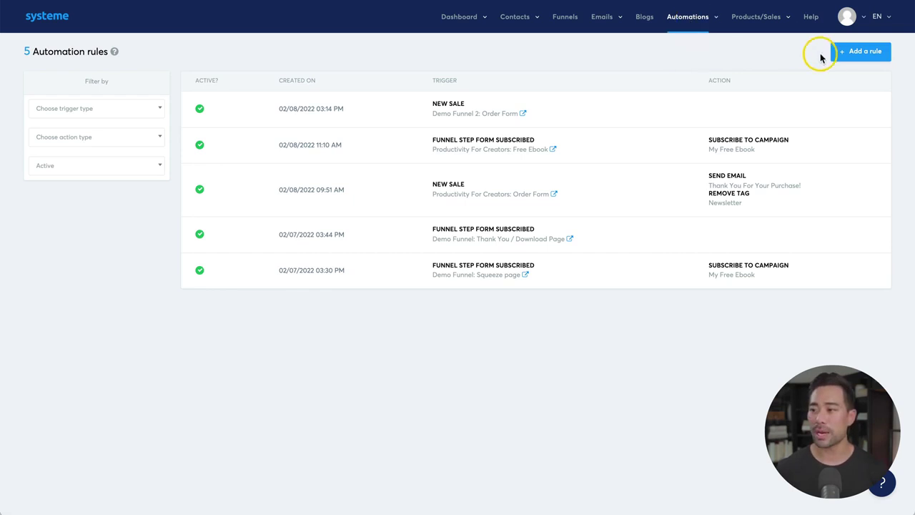
pyautogui.click(862, 59)
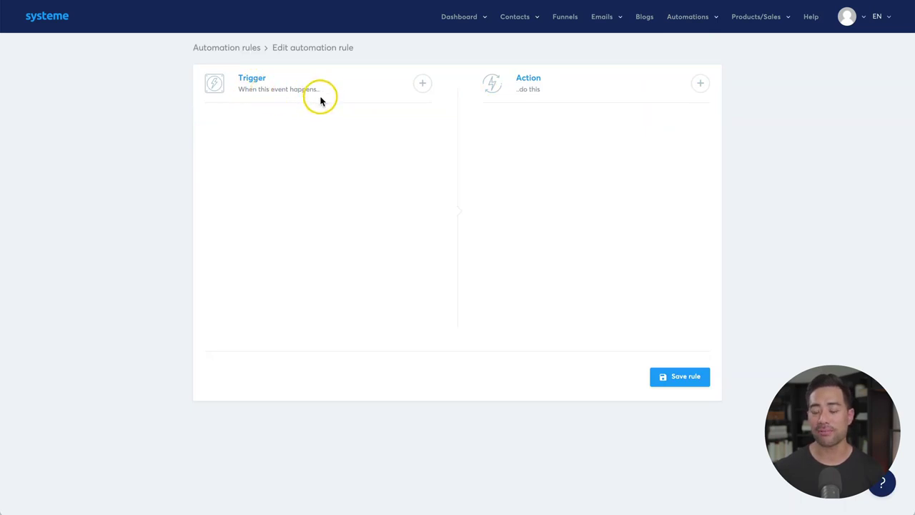
pyautogui.click(423, 84)
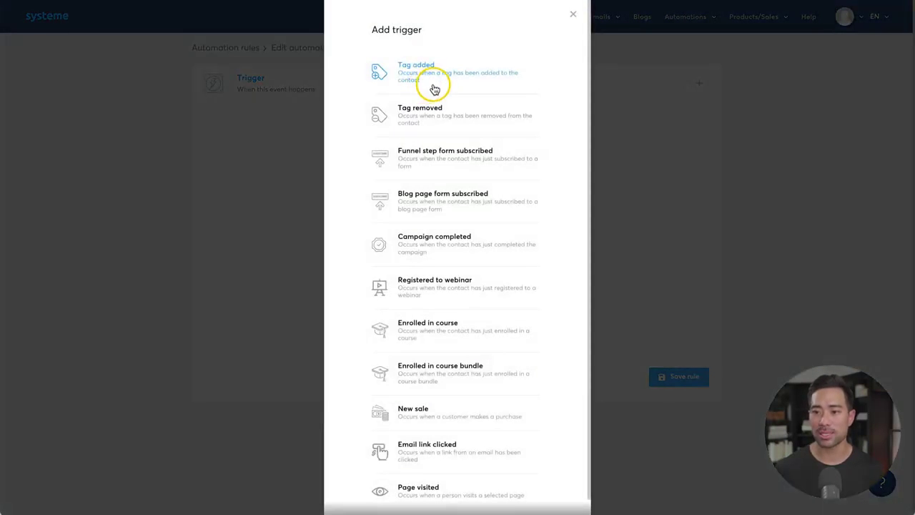
pyautogui.click(432, 80)
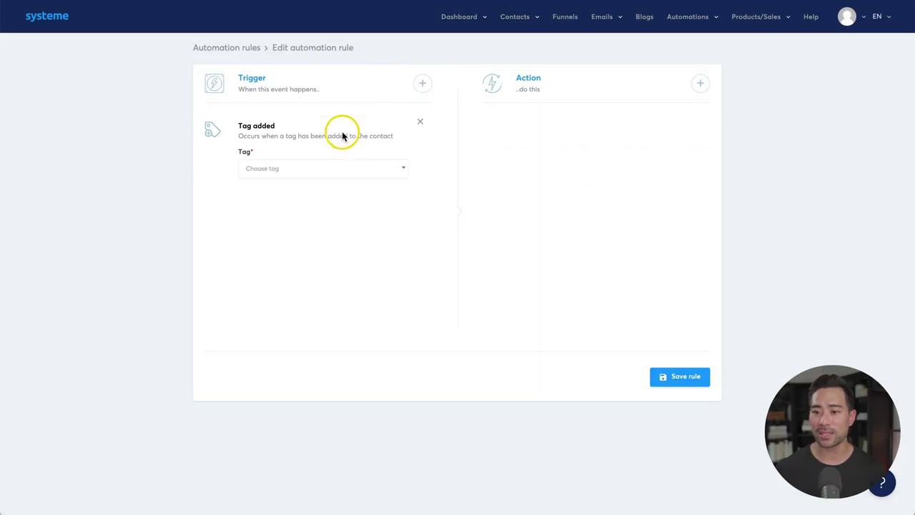
pyautogui.click(316, 168)
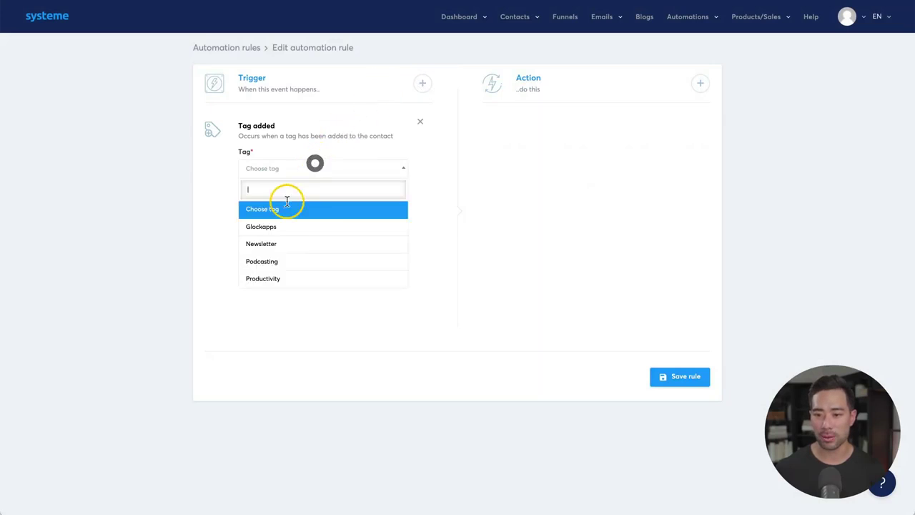
pyautogui.click(275, 244)
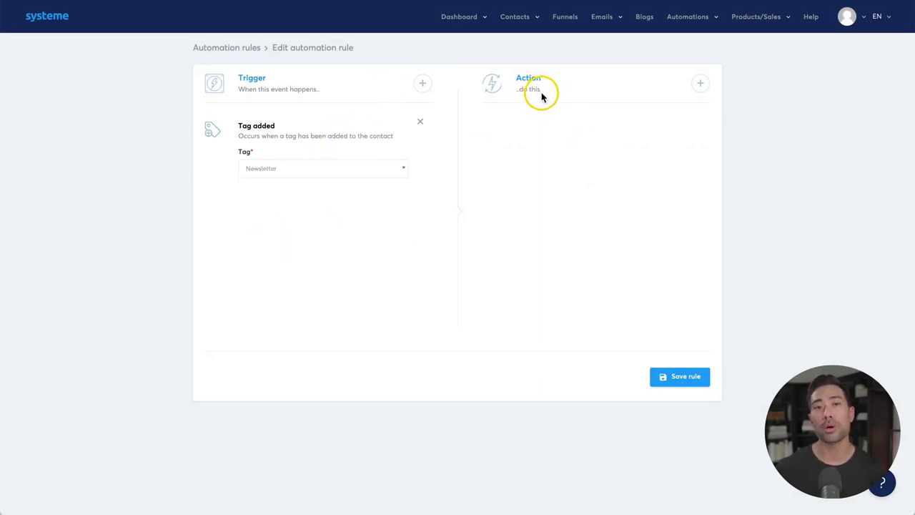
# Step: Add a Subscribe to campaign action for My Email Campaign to the automation rule and save the rule
pyautogui.click(700, 85)
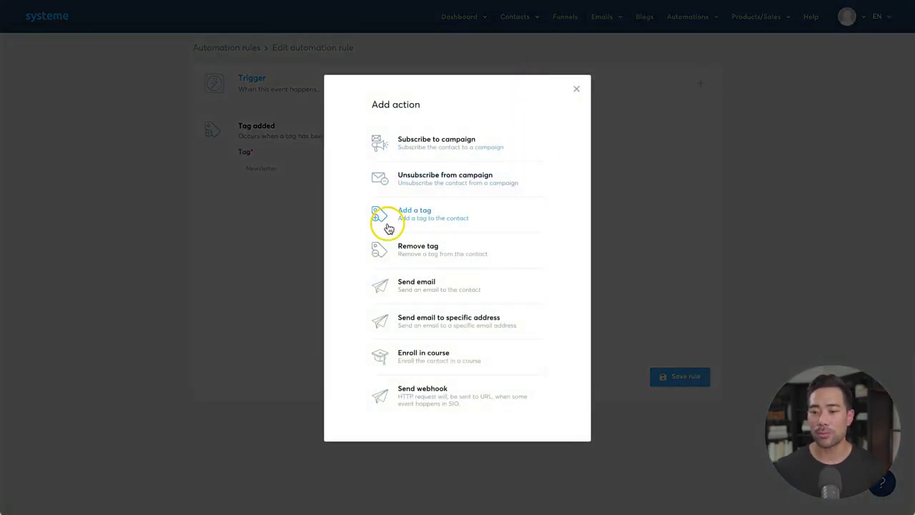
pyautogui.click(424, 146)
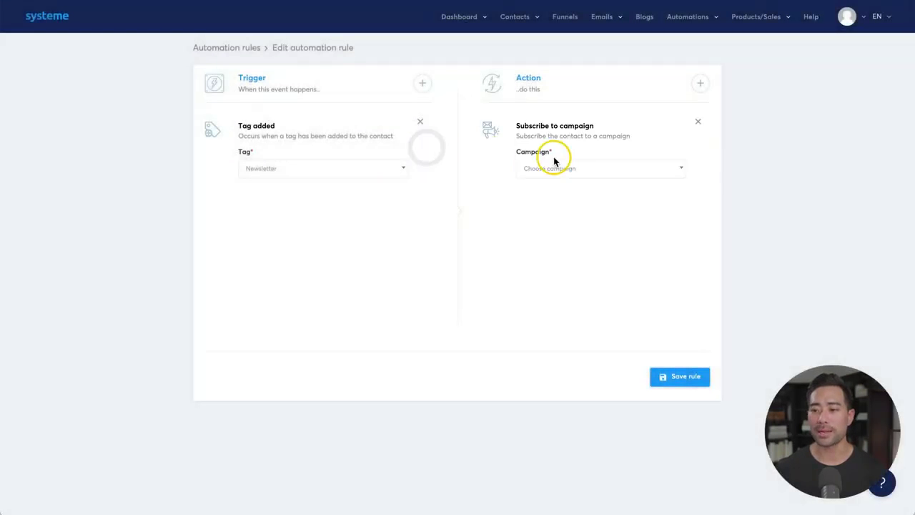
pyautogui.click(558, 172)
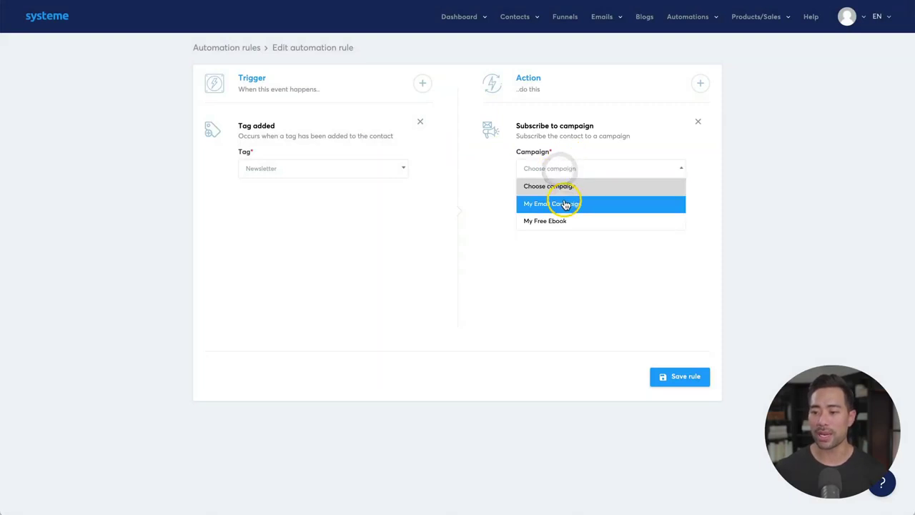
pyautogui.click(565, 205)
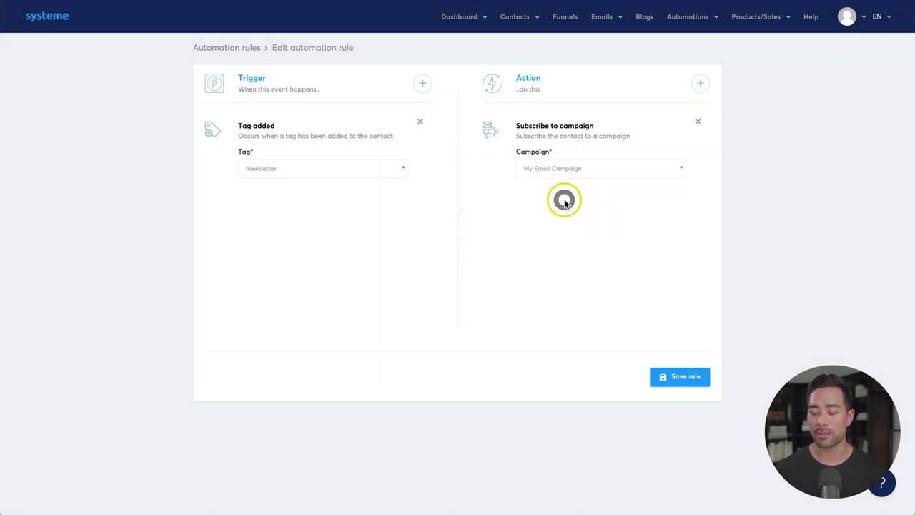
pyautogui.click(679, 376)
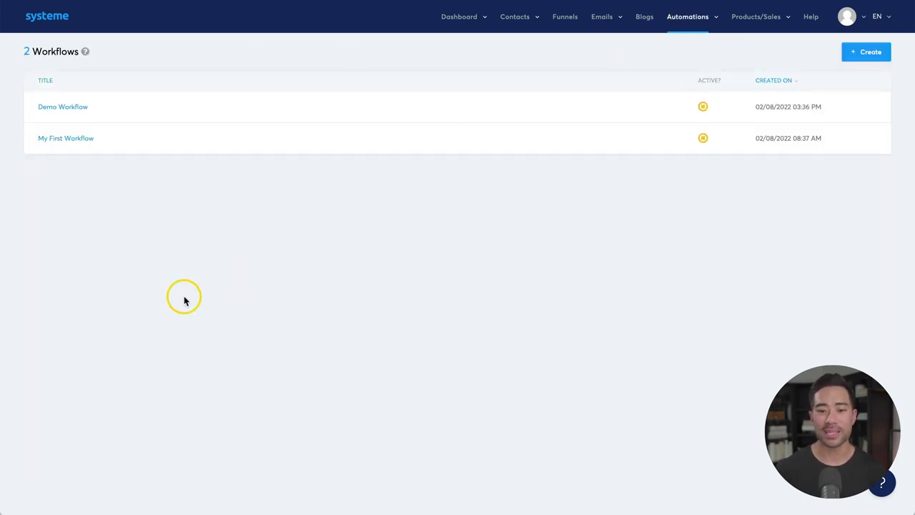
# Step: Open the existing workflow My First Workflow from the workflows list
pyautogui.click(75, 138)
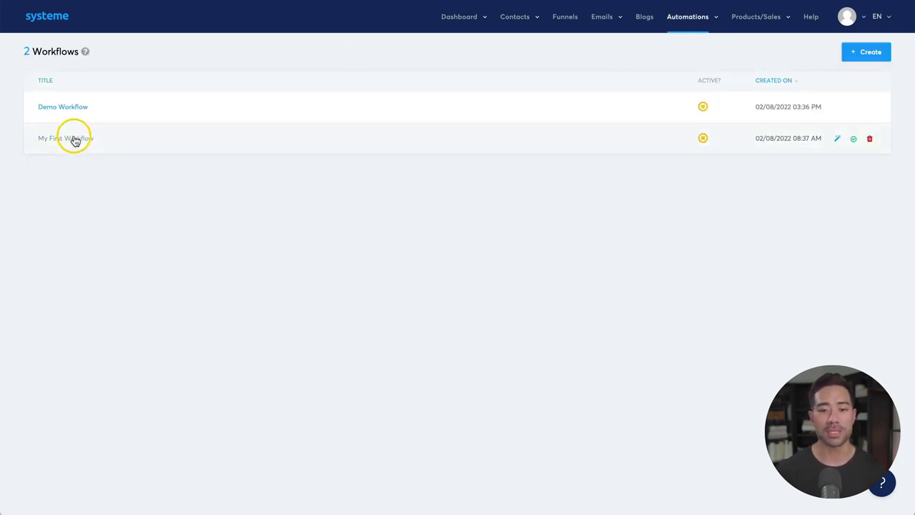
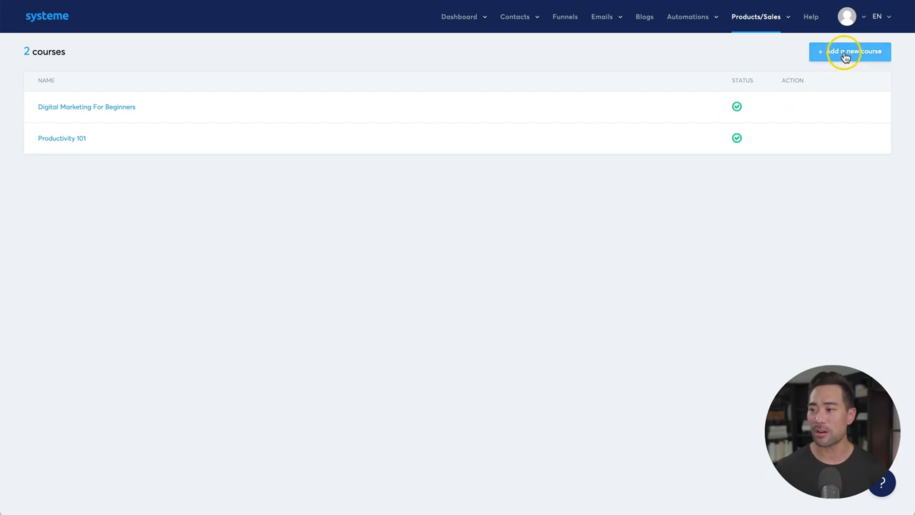
# Step: Open the new course form and review its settings, from name and URL path to theme and sales page
pyautogui.click(844, 56)
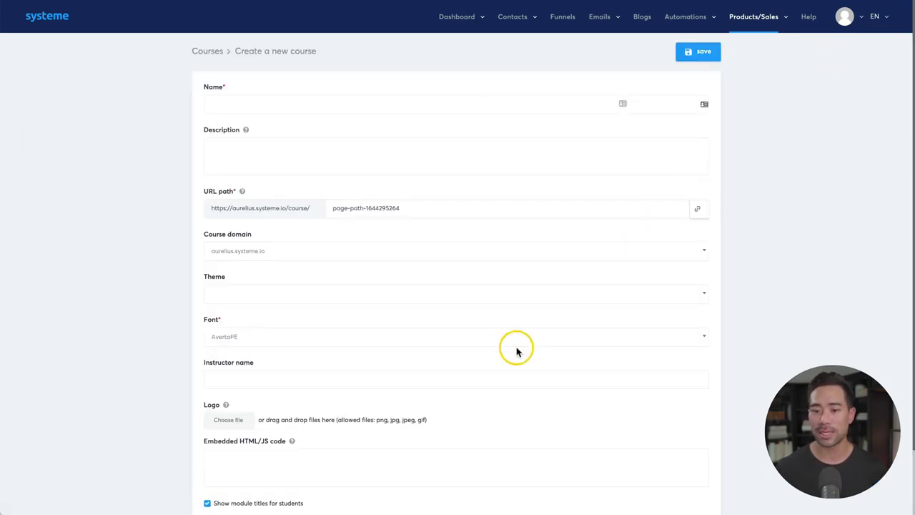
pyautogui.scroll(-1, 382, 197)
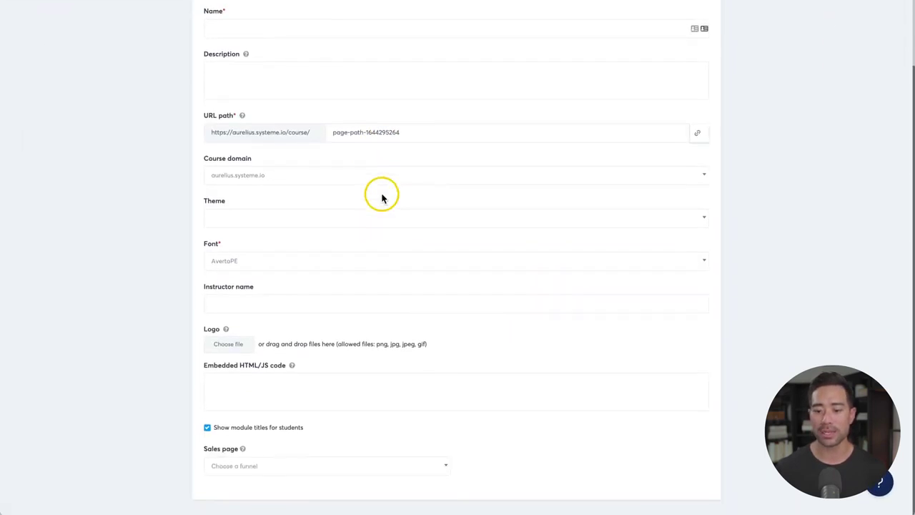
pyautogui.scroll(1, 381, 196)
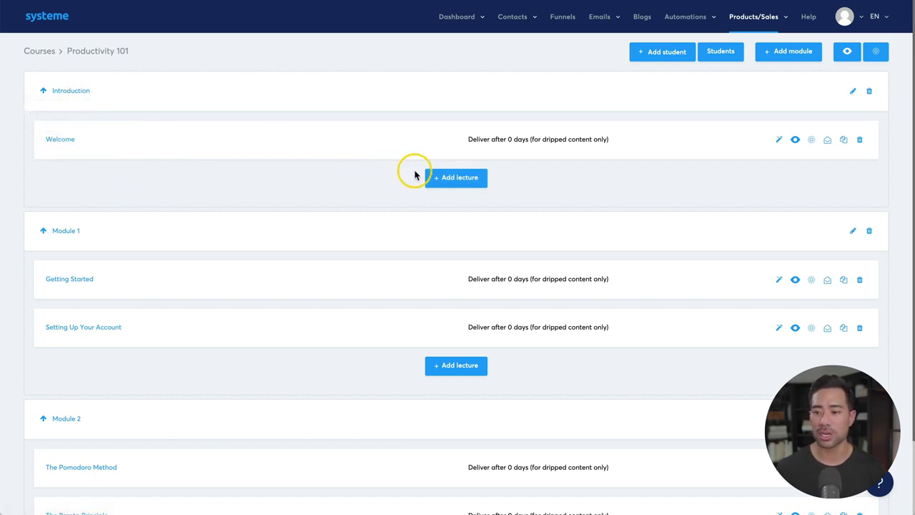
# Step: Add a lecture named "De,p" with the video page template to the course's Introduction module and save it
pyautogui.click(461, 182)
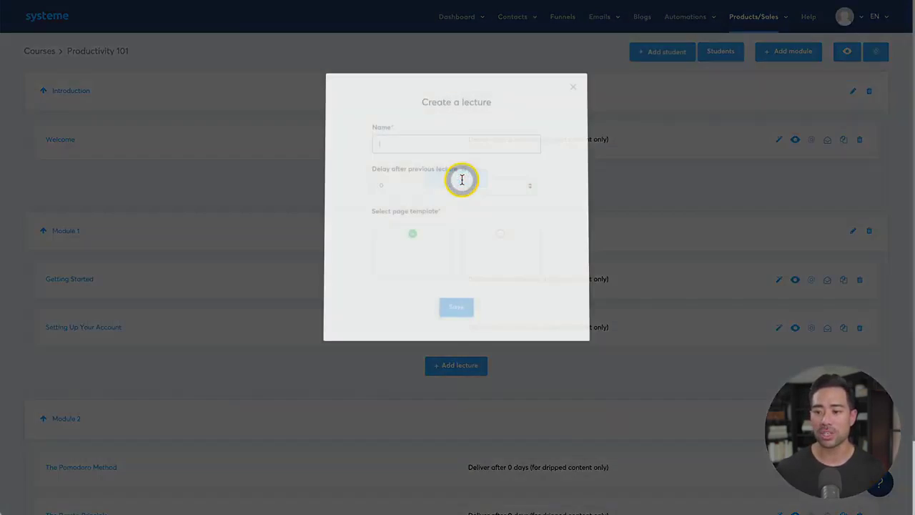
pyautogui.write('De.p')
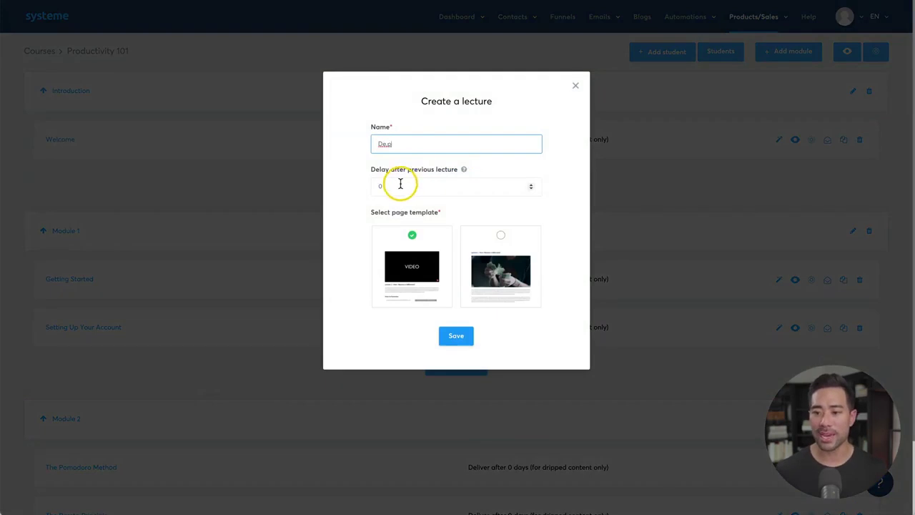
pyautogui.click(432, 169)
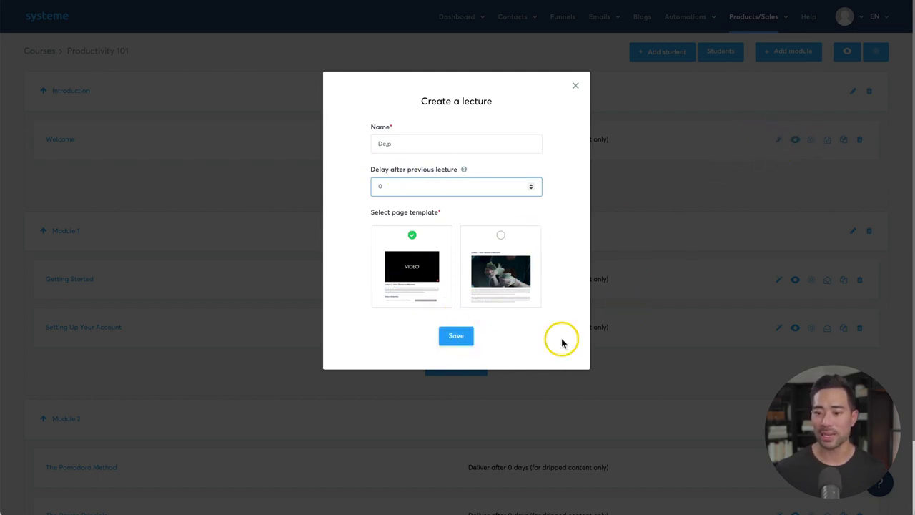
pyautogui.click(461, 341)
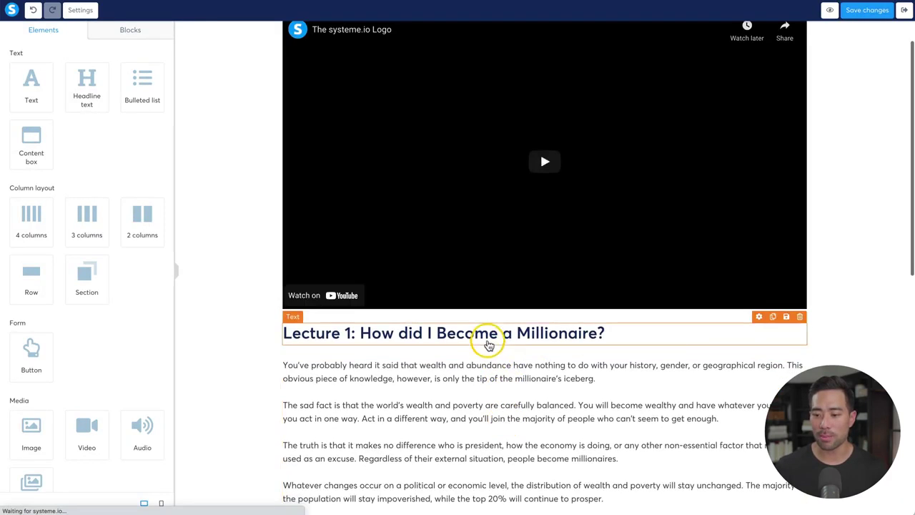
# Step: Look through the new lecture page's video, heading and body text in the editor and save the page
pyautogui.click(486, 338)
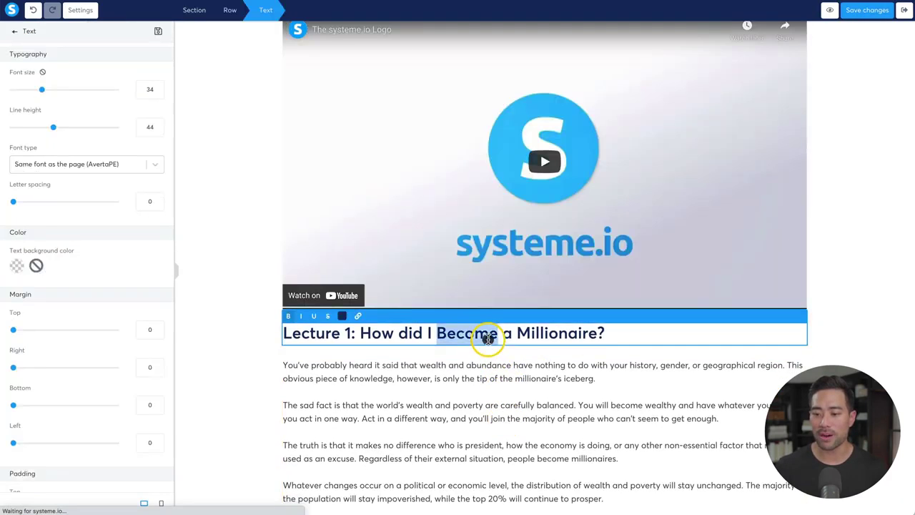
pyautogui.click(485, 403)
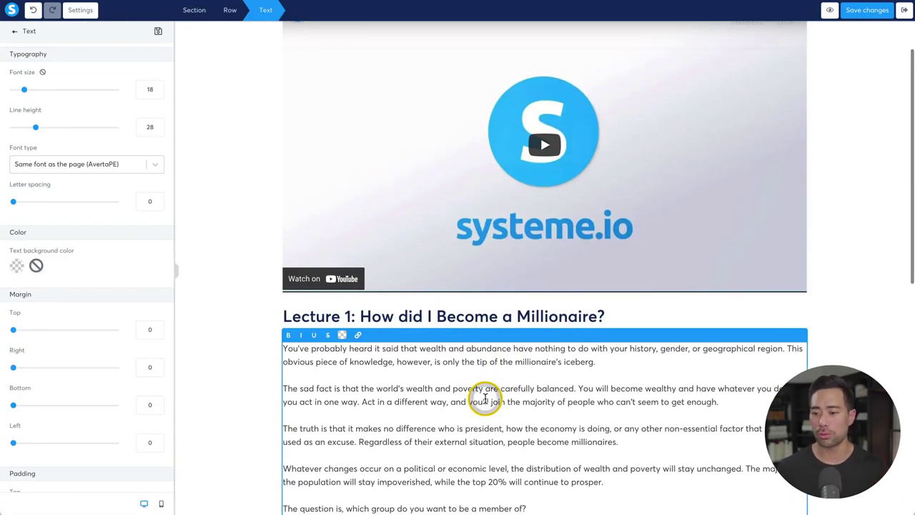
pyautogui.scroll(-3, 484, 403)
pyautogui.scroll(3, 589, 168)
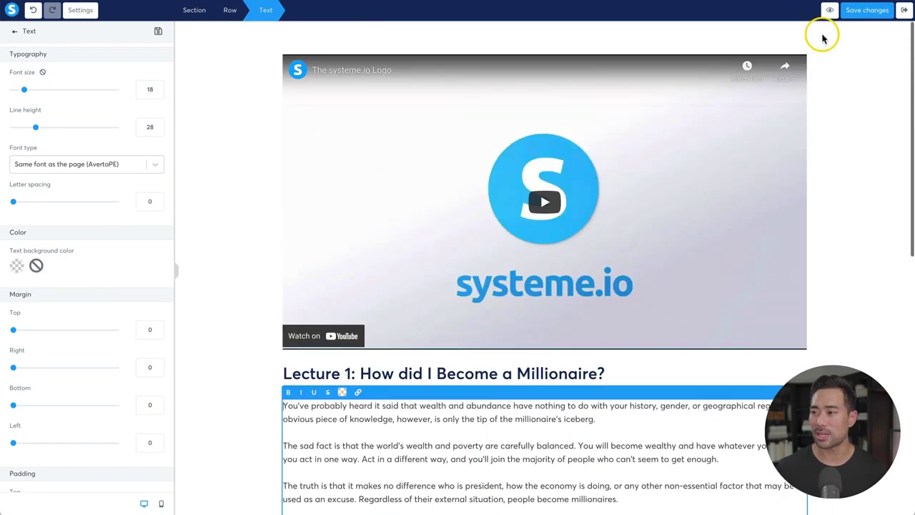
pyautogui.click(860, 8)
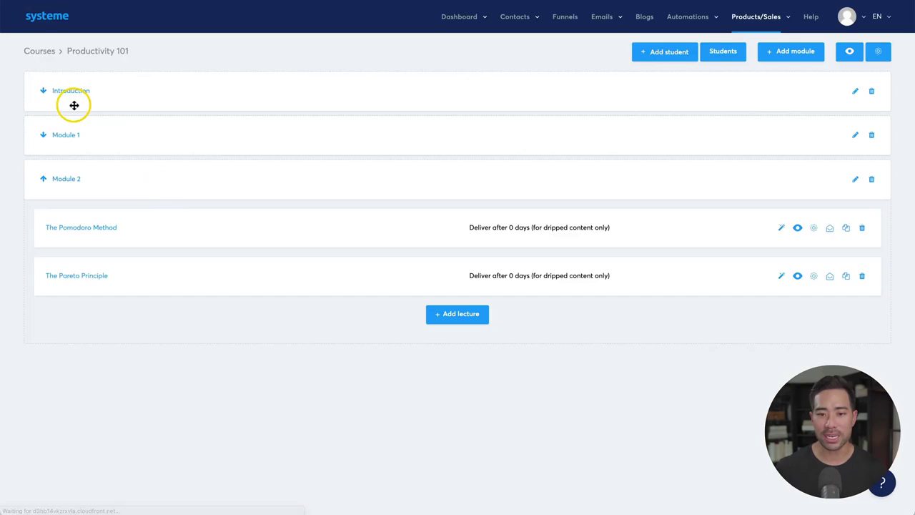
# Step: Preview the Productivity 101 course as a student with its modules expanded and mark the Welcome lecture as complete
pyautogui.click(72, 93)
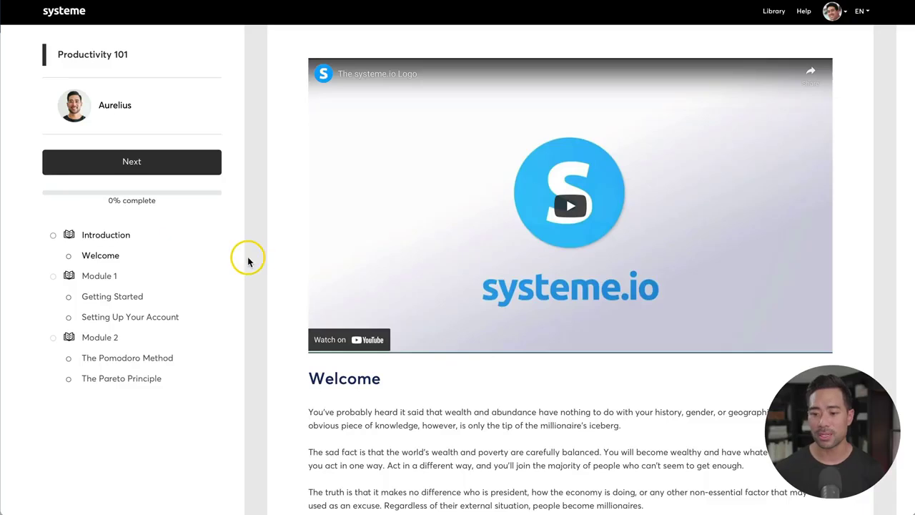
pyautogui.click(103, 257)
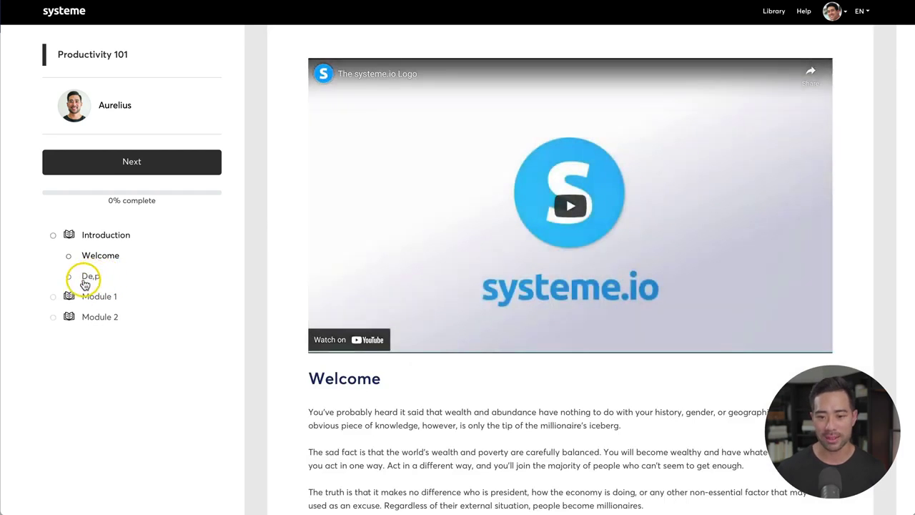
pyautogui.click(86, 297)
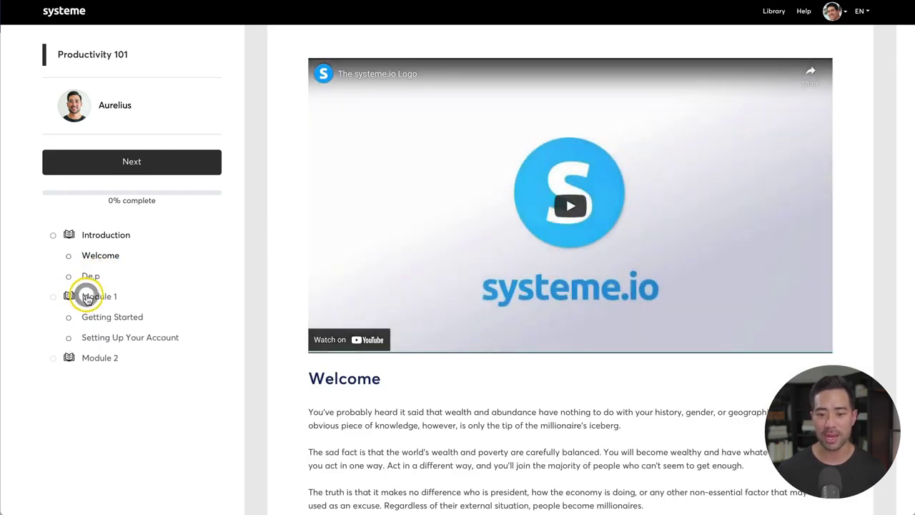
pyautogui.click(100, 359)
pyautogui.scroll(-15, 449, 374)
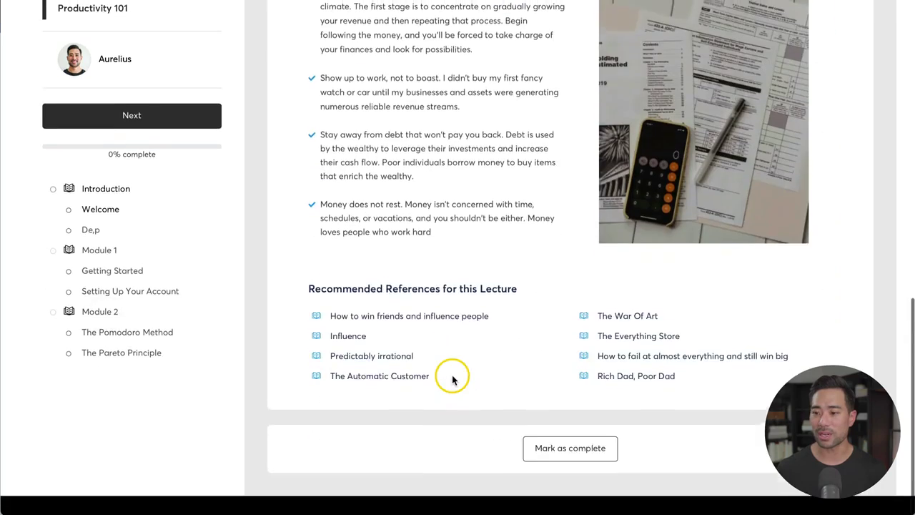
pyautogui.scroll(15, 452, 379)
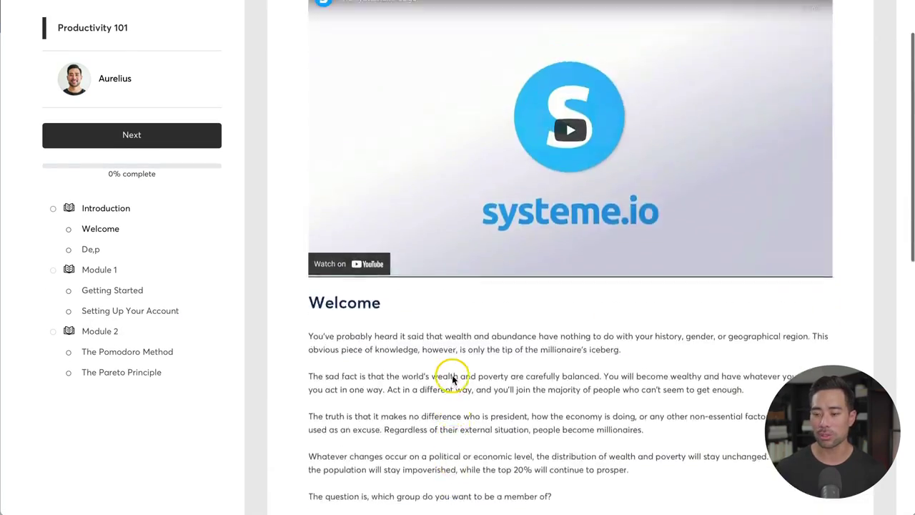
pyautogui.scroll(-10, 452, 379)
pyautogui.scroll(-2, 452, 379)
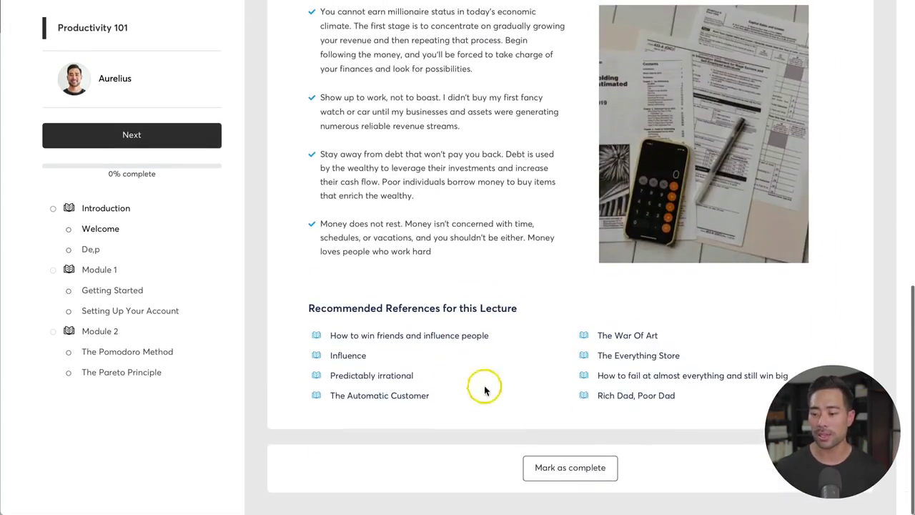
pyautogui.click(549, 468)
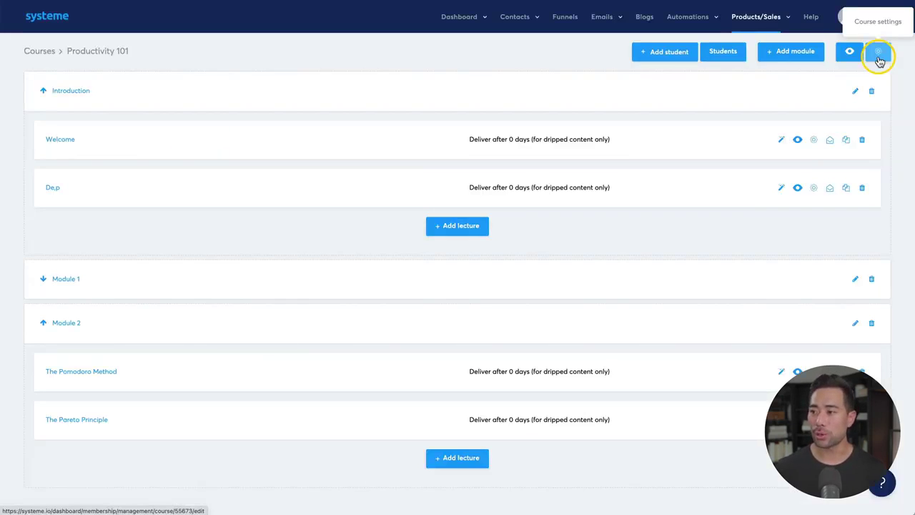
# Step: Review the Productivity 101 course settings, including the available color themes
pyautogui.click(878, 58)
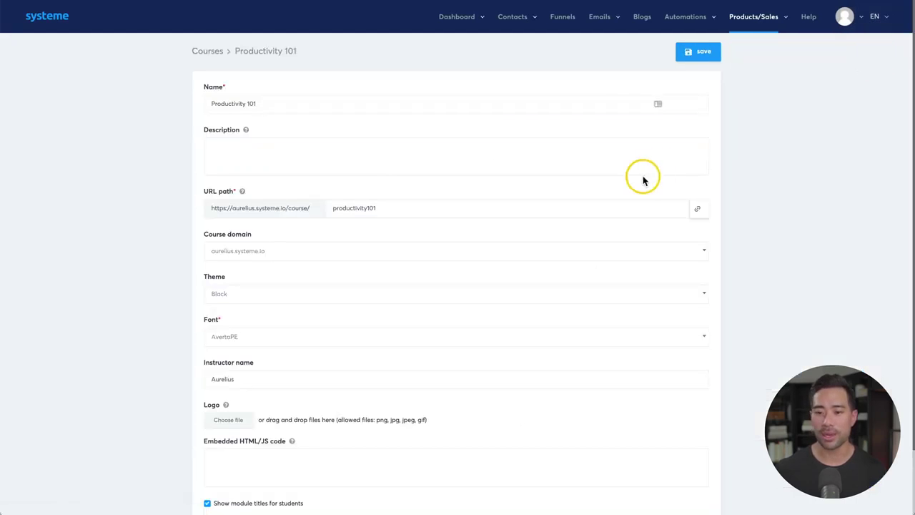
pyautogui.scroll(-2, 261, 258)
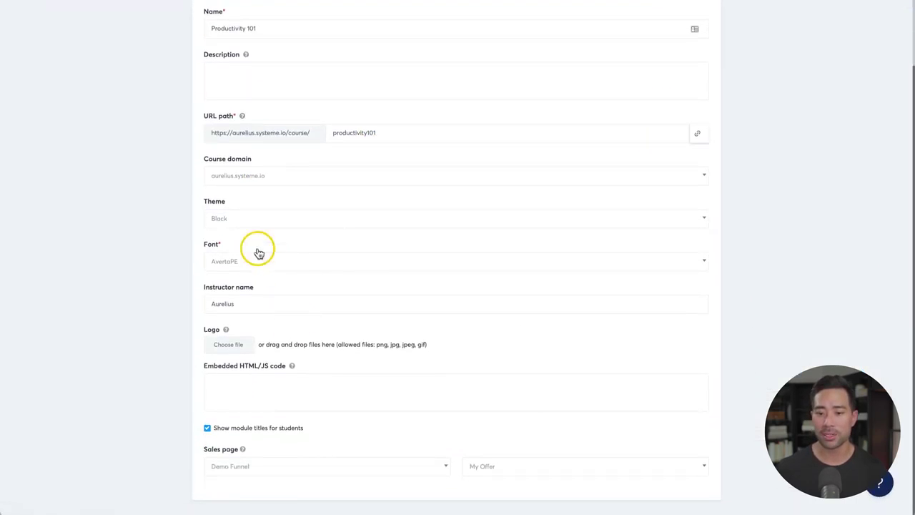
pyautogui.click(238, 224)
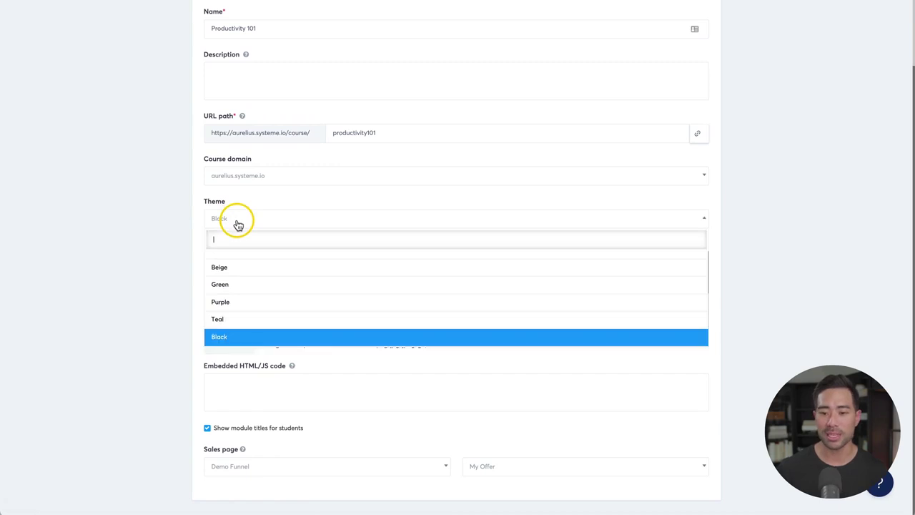
pyautogui.click(171, 233)
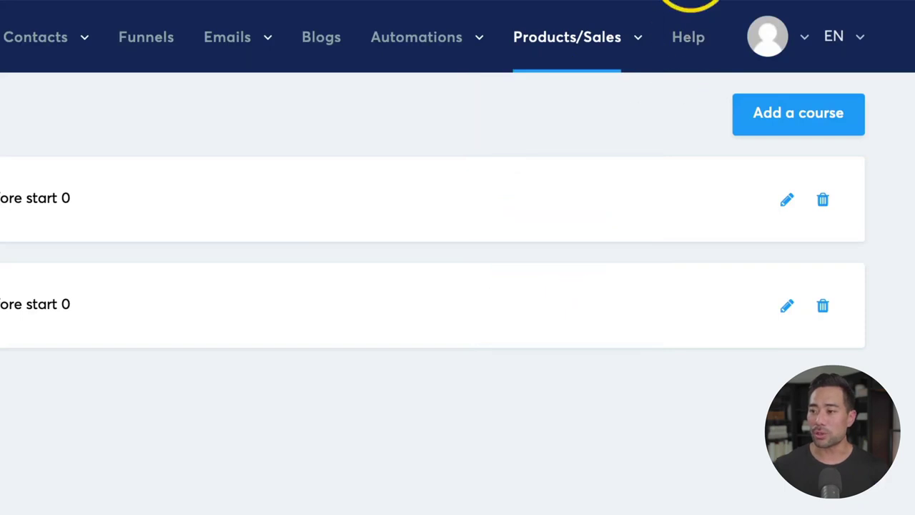
# Step: Open the enrolled student's record from the students list and grant Full access to the Digital Marketing For Beginners course
pyautogui.click(524, 295)
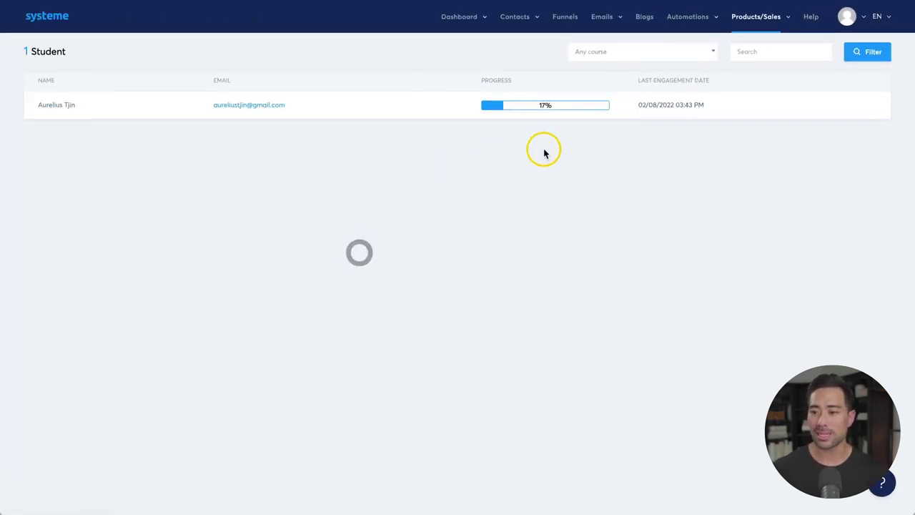
pyautogui.click(248, 107)
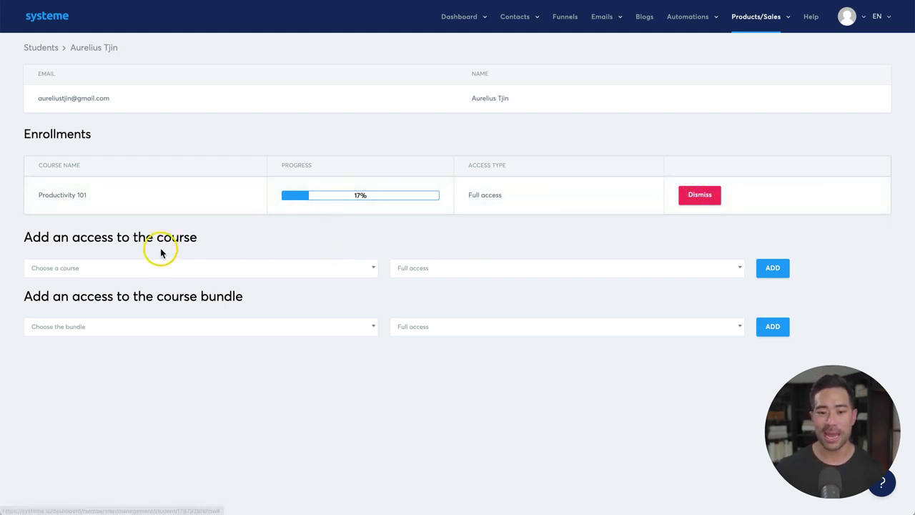
pyautogui.click(123, 269)
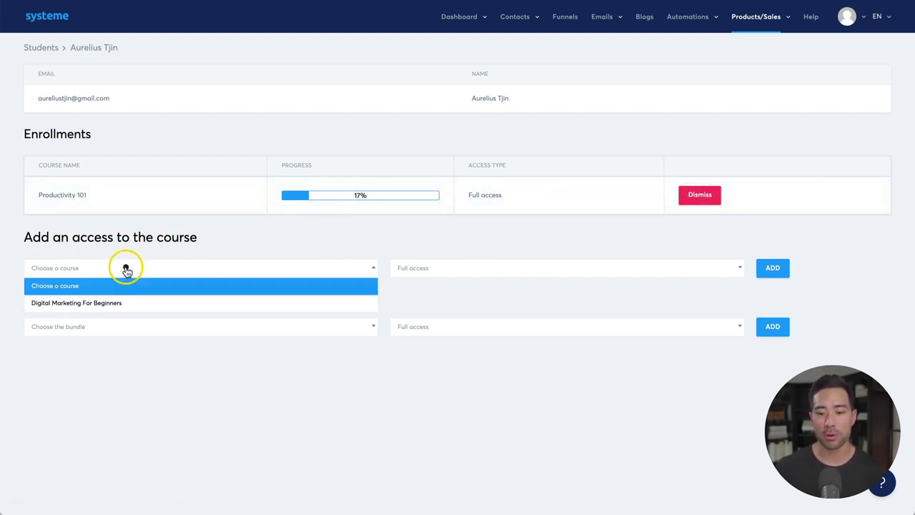
pyautogui.click(87, 300)
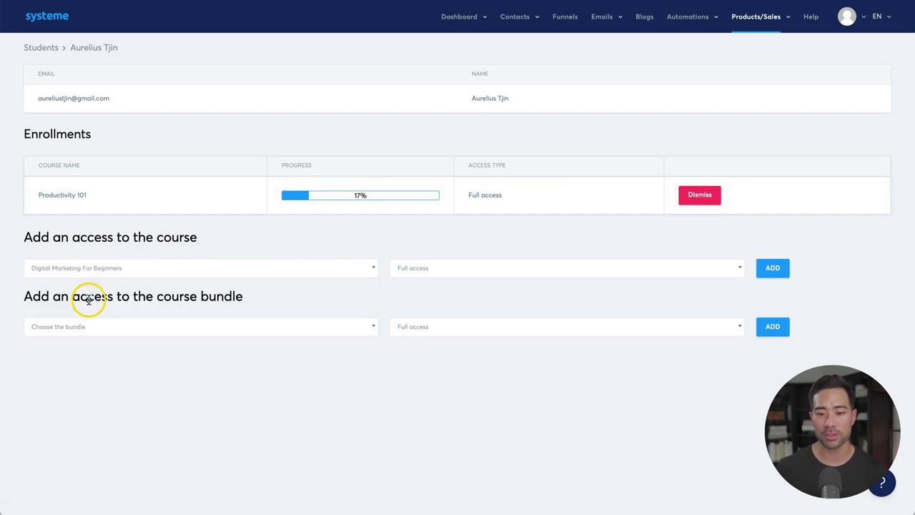
pyautogui.click(418, 266)
pyautogui.click(428, 289)
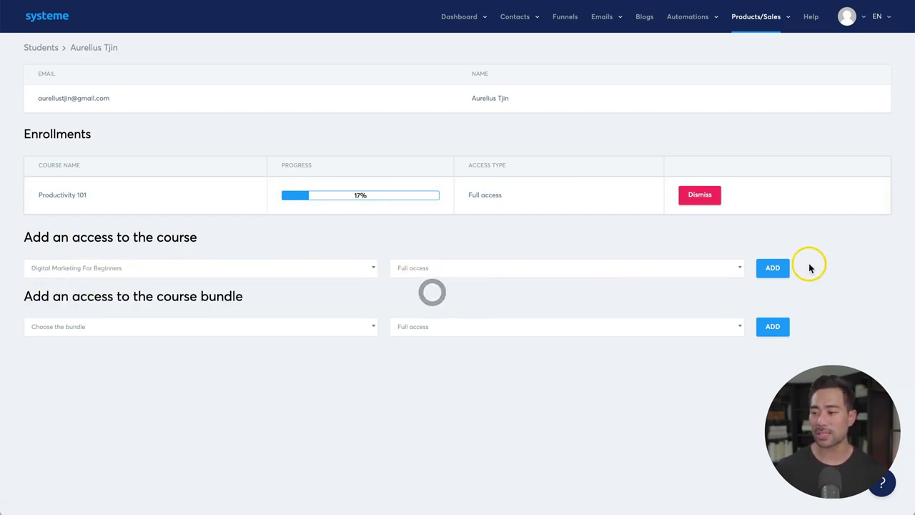
pyautogui.click(777, 269)
# Step: Examine the affiliate program dashboard, including the commission structure with payout delays and affiliate commissions per offer
pyautogui.moveTo(769, 15)
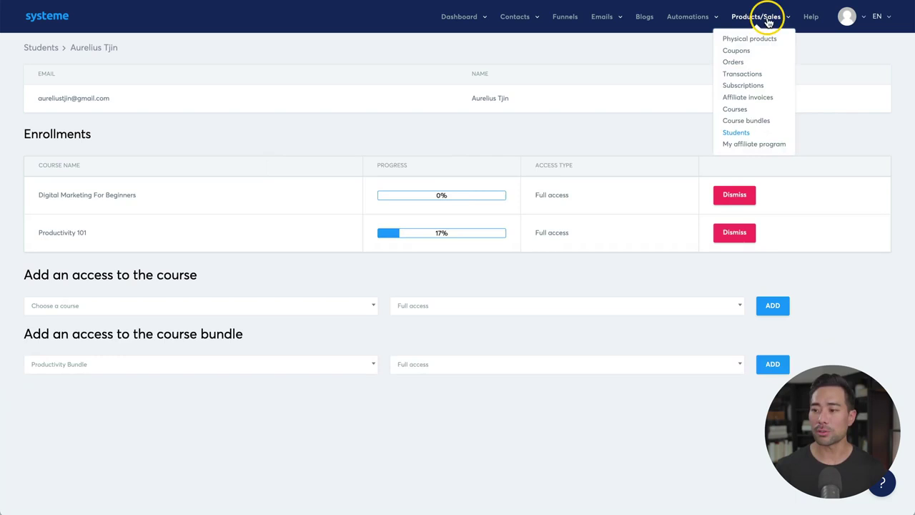
pyautogui.click(769, 145)
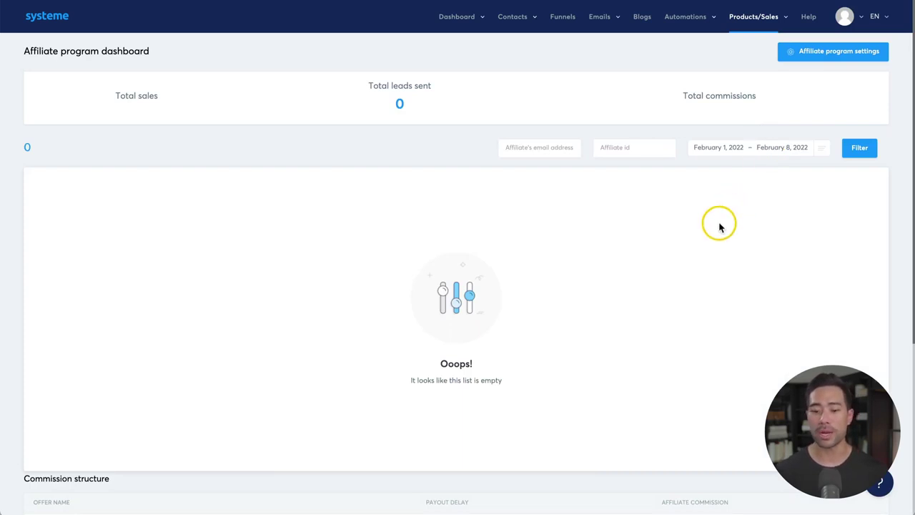
pyautogui.scroll(-5, 720, 227)
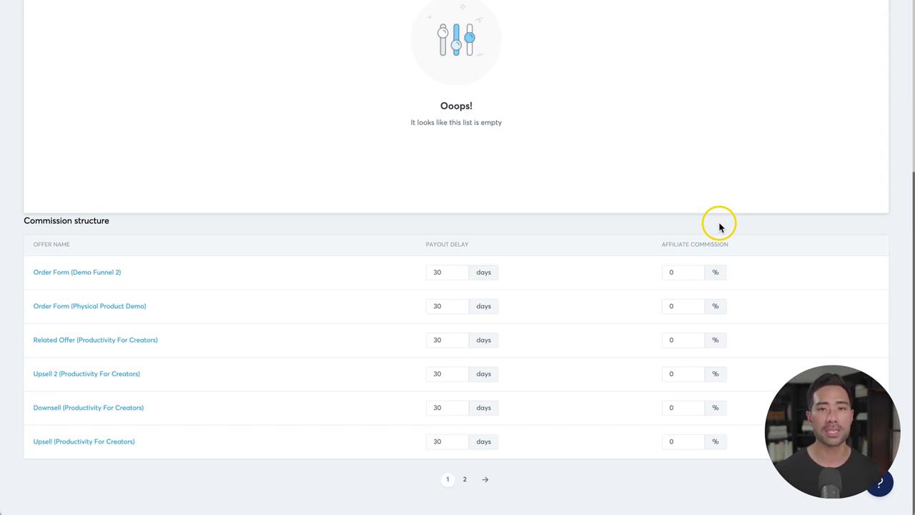
pyautogui.scroll(5, 720, 227)
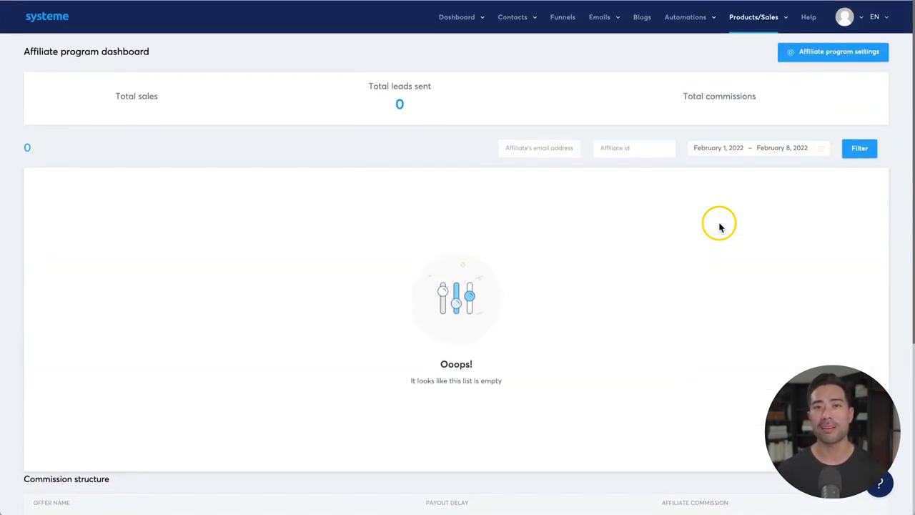
# Step: Open the account's settings and look over the profile, account and payment gateway sections
pyautogui.moveTo(862, 19)
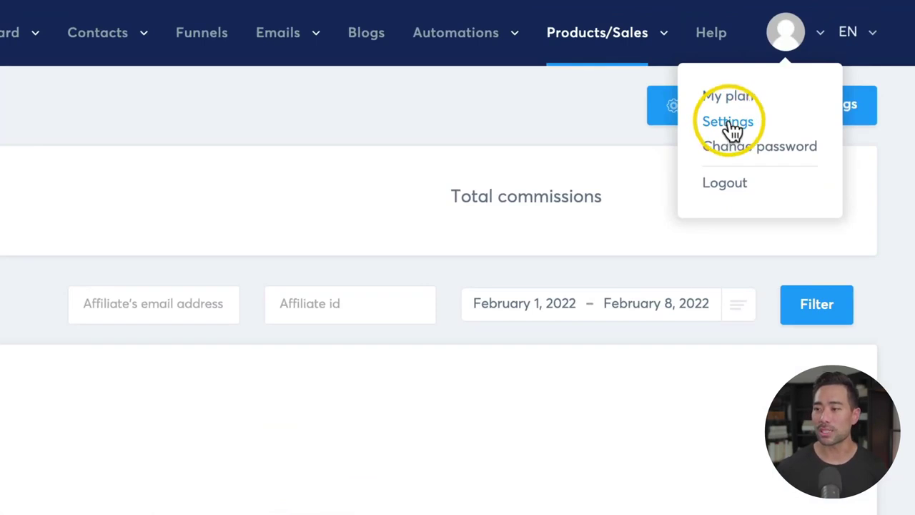
pyautogui.click(740, 126)
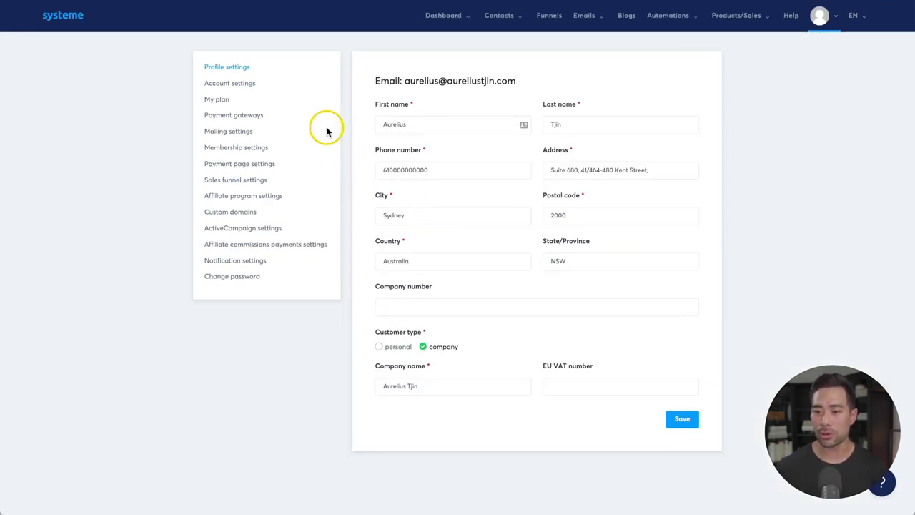
pyautogui.click(230, 83)
pyautogui.click(234, 115)
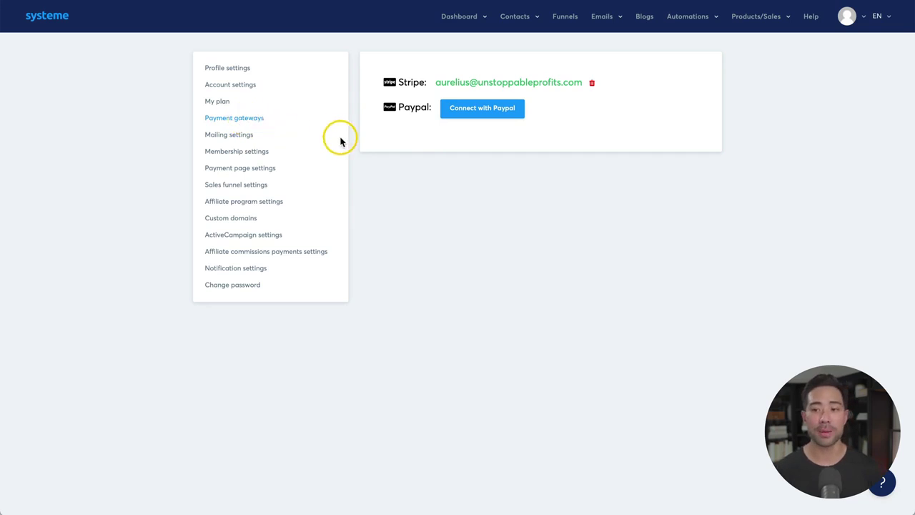
# Step: Examine the mailing settings, switching the option to use an own SendGrid API key on and back off
pyautogui.click(254, 135)
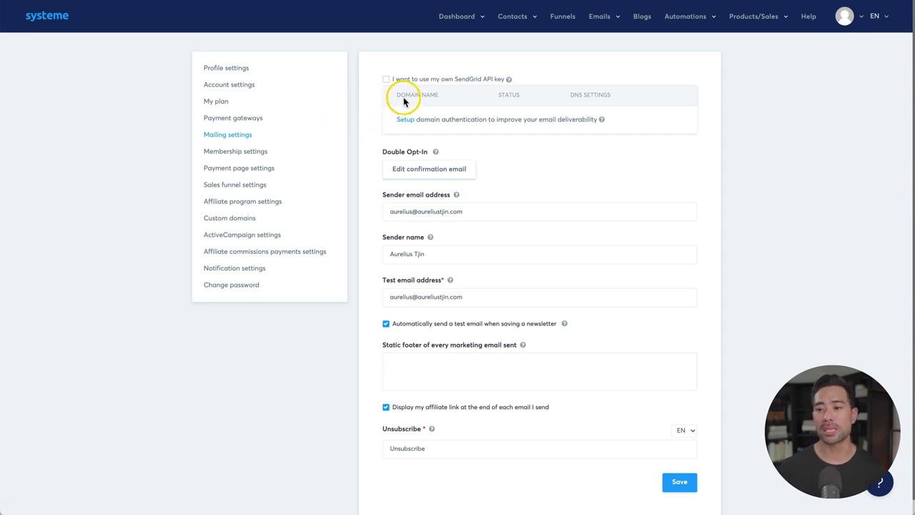
pyautogui.click(386, 80)
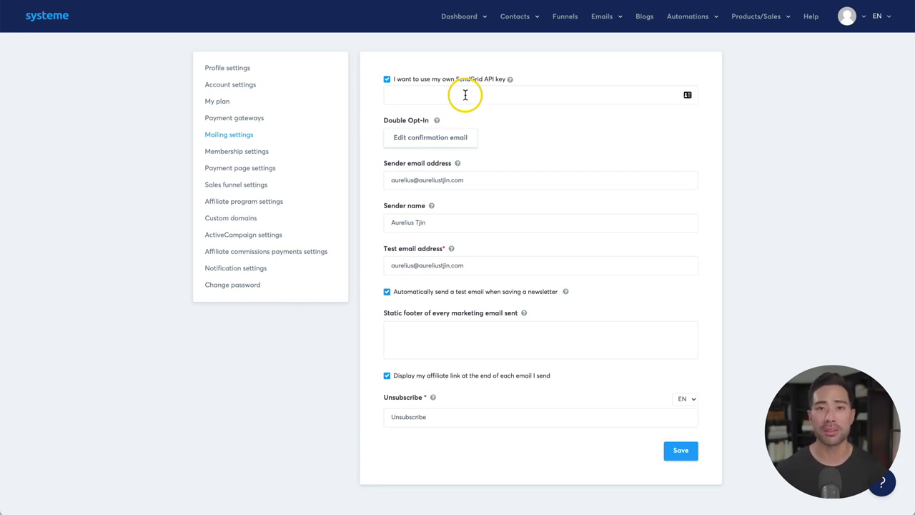
pyautogui.click(387, 79)
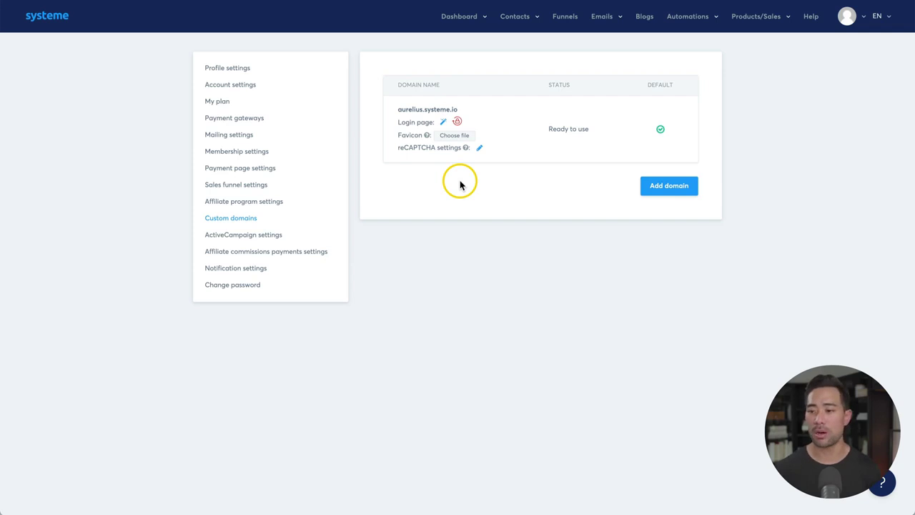
# Step: Start adding a new domain in the custom domains settings
pyautogui.click(670, 191)
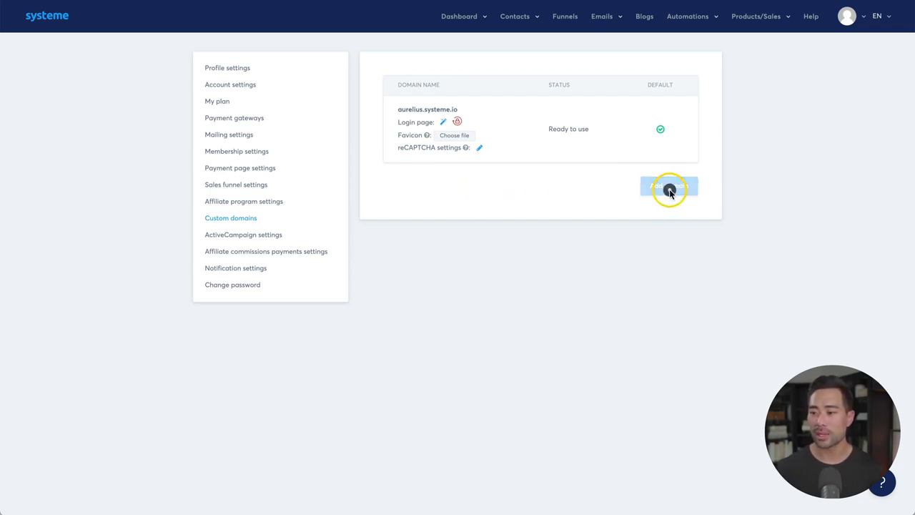